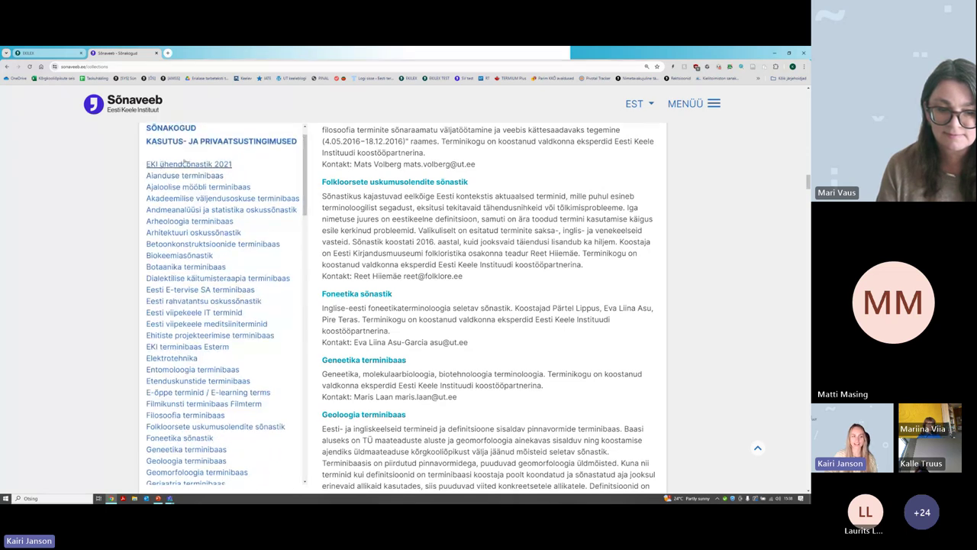
Look through the full list of dictionaries and term bases on the Sõnaveeb collections page
{"action": "scroll", "coordinate": [297, 174], "scroll_direction": "down", "scroll_amount": 3}
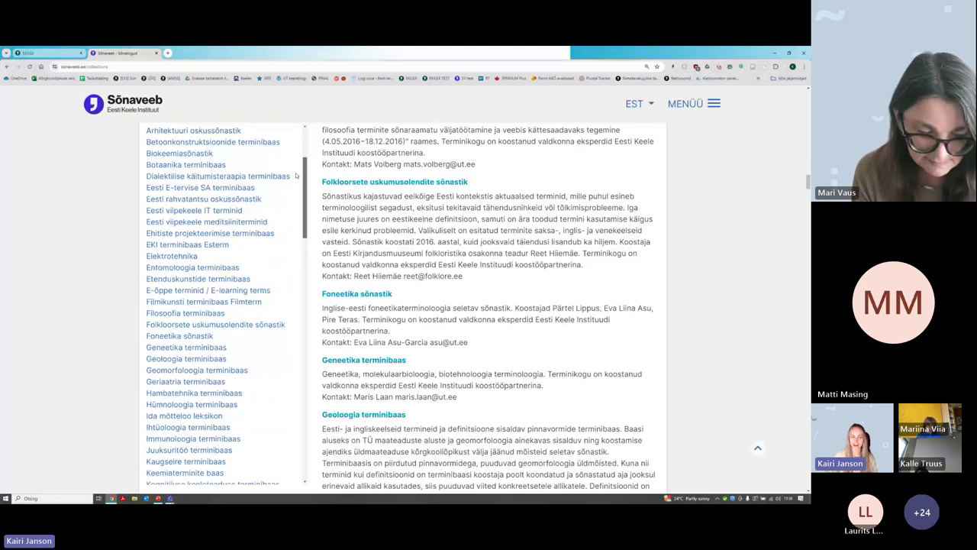
{"action": "scroll", "coordinate": [296, 177], "scroll_direction": "down", "scroll_amount": 1}
{"action": "scroll", "coordinate": [296, 177], "scroll_direction": "down", "scroll_amount": 6}
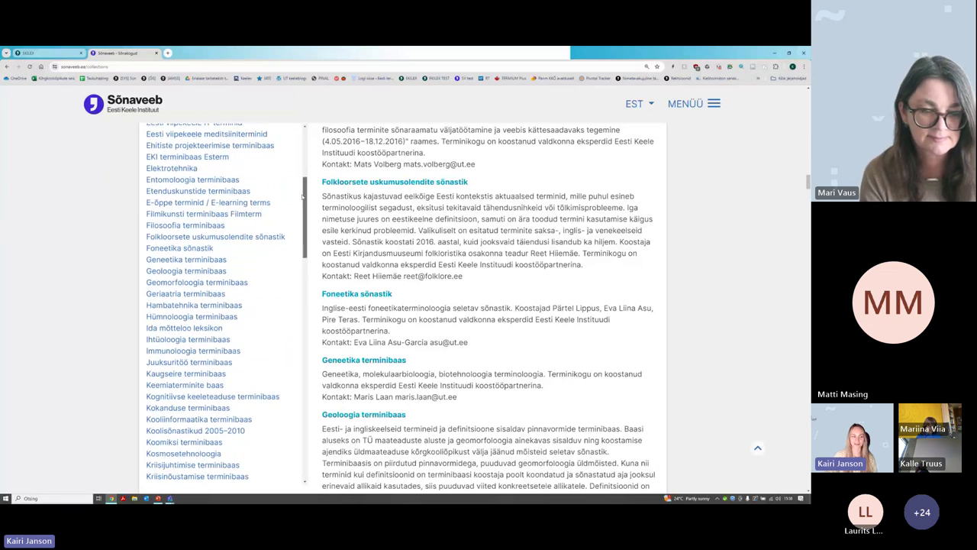
{"action": "left_click_drag", "start_coordinate": [301, 252], "coordinate": [305, 429]}
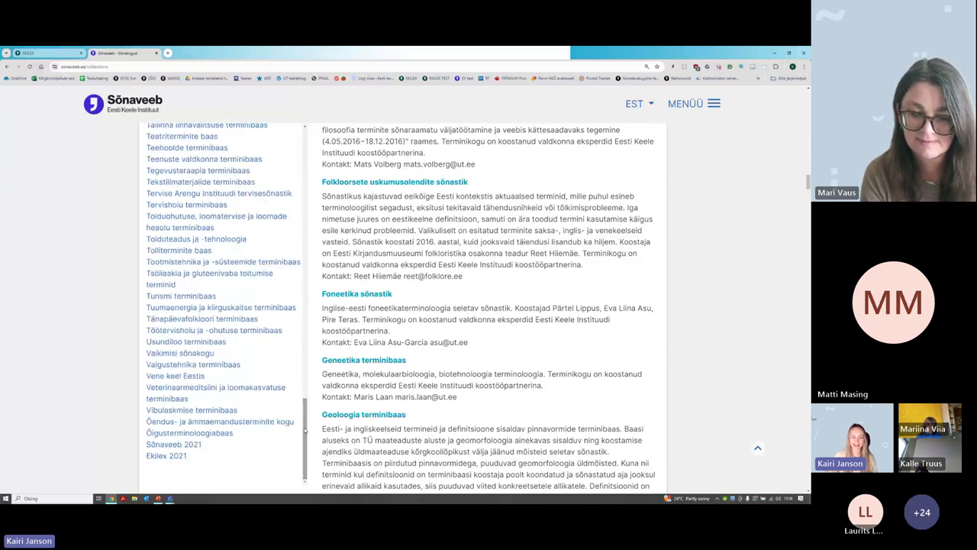
{"action": "left_click_drag", "start_coordinate": [305, 430], "coordinate": [11, 100]}
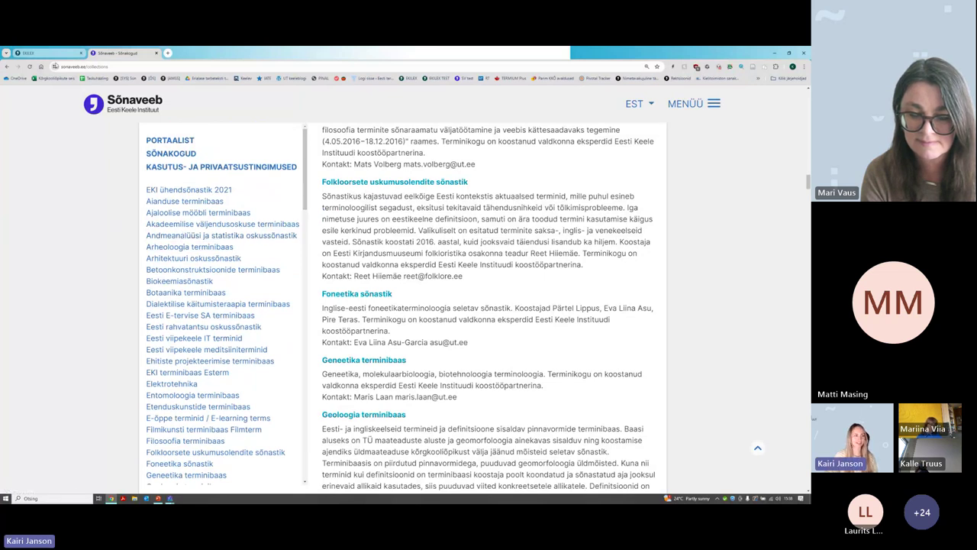
Switch to Ekilex and view its user registration form and user guide, returning to the start page
{"action": "left_click", "coordinate": [52, 53]}
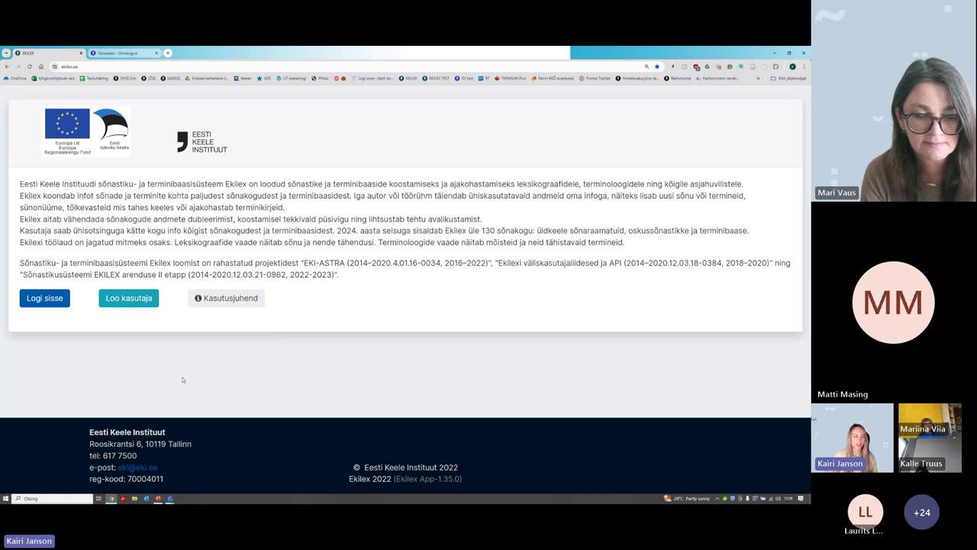
{"action": "left_click", "coordinate": [127, 300]}
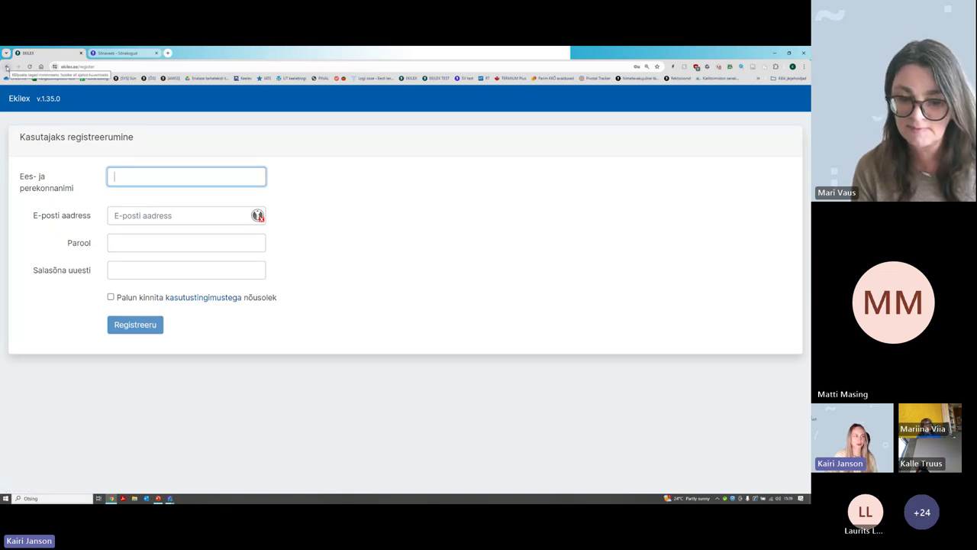
{"action": "left_click", "coordinate": [7, 67]}
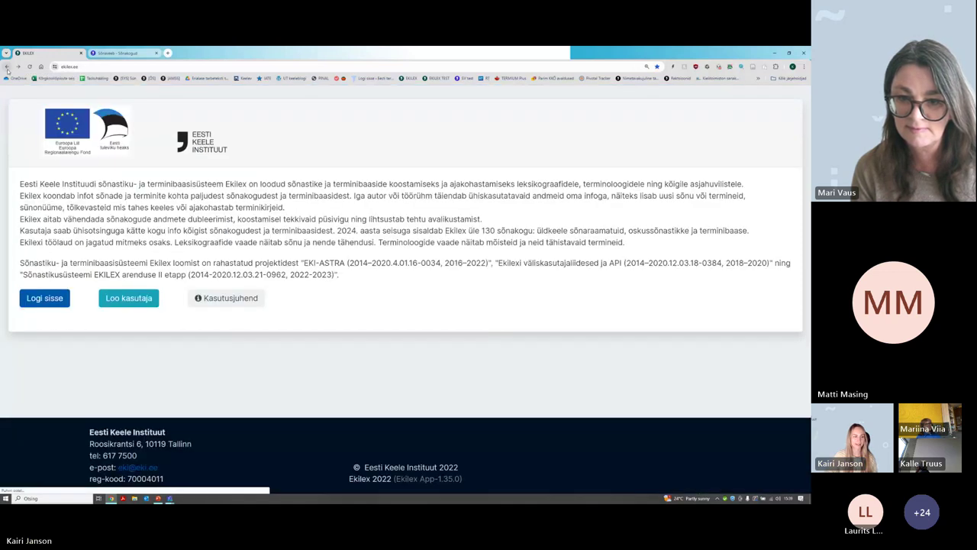
{"action": "left_click", "coordinate": [211, 302]}
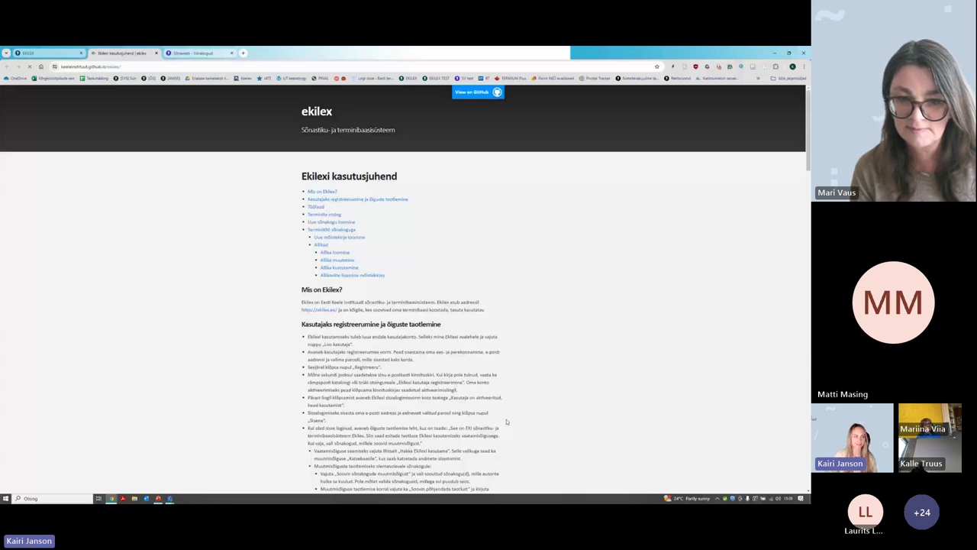
{"action": "key", "text": "ctrl+w"}
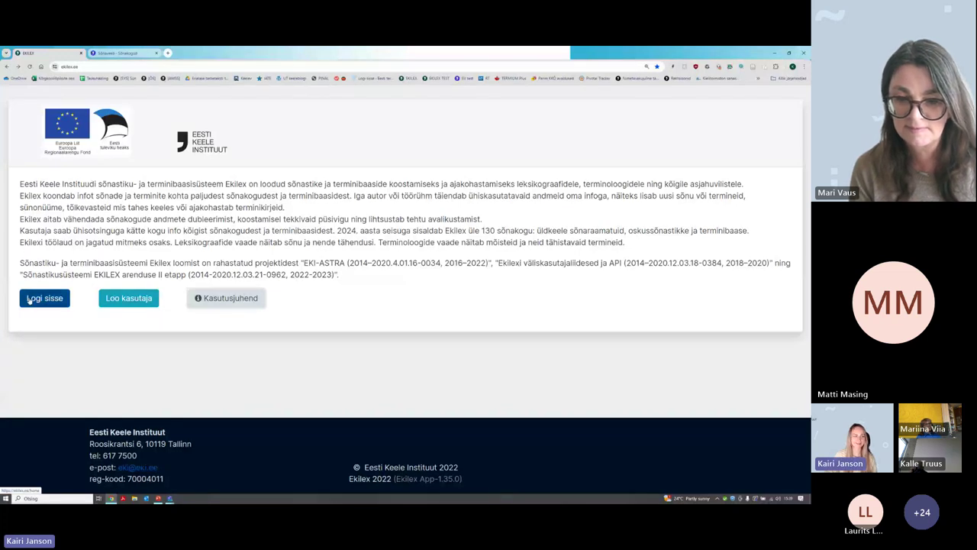
Log in to Ekilex, review the work areas offered and open the dictionary management page Sõnakogude haldus
{"action": "left_click", "coordinate": [29, 298]}
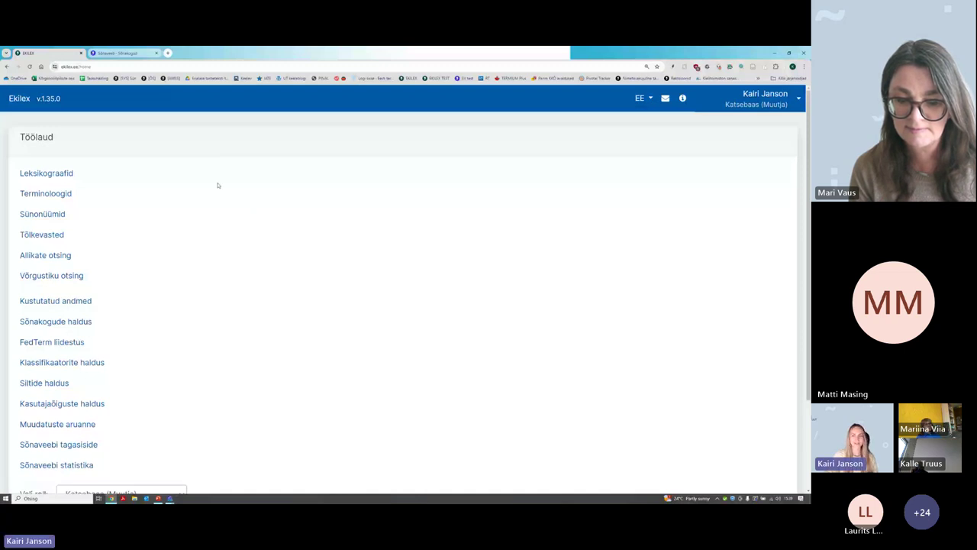
{"action": "scroll", "coordinate": [270, 214], "scroll_direction": "down", "scroll_amount": 1}
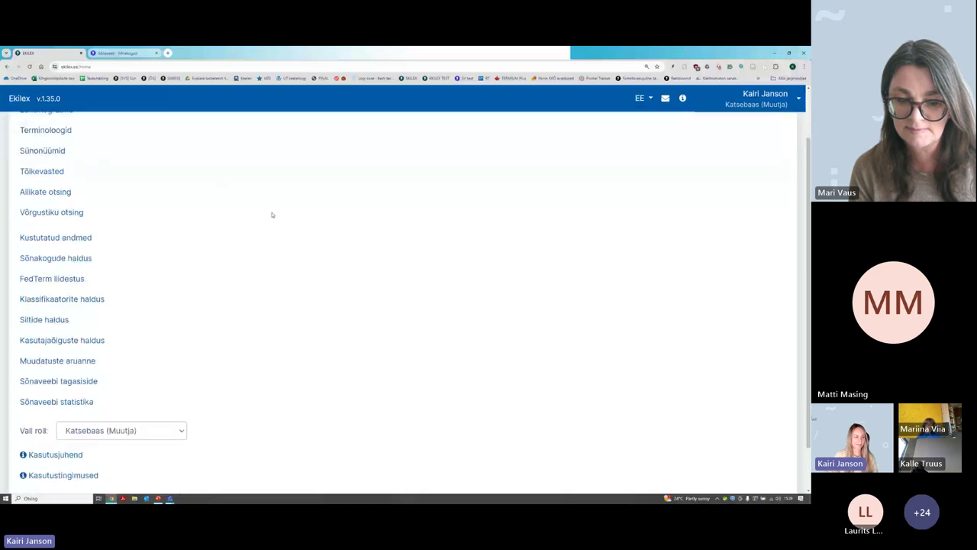
{"action": "scroll", "coordinate": [58, 380], "scroll_direction": "up", "scroll_amount": 1}
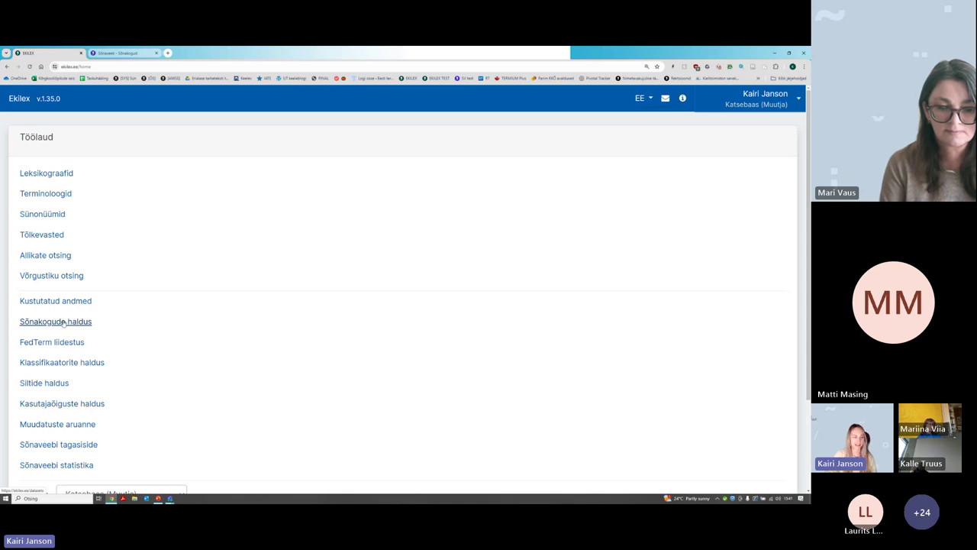
{"action": "left_click", "coordinate": [63, 322]}
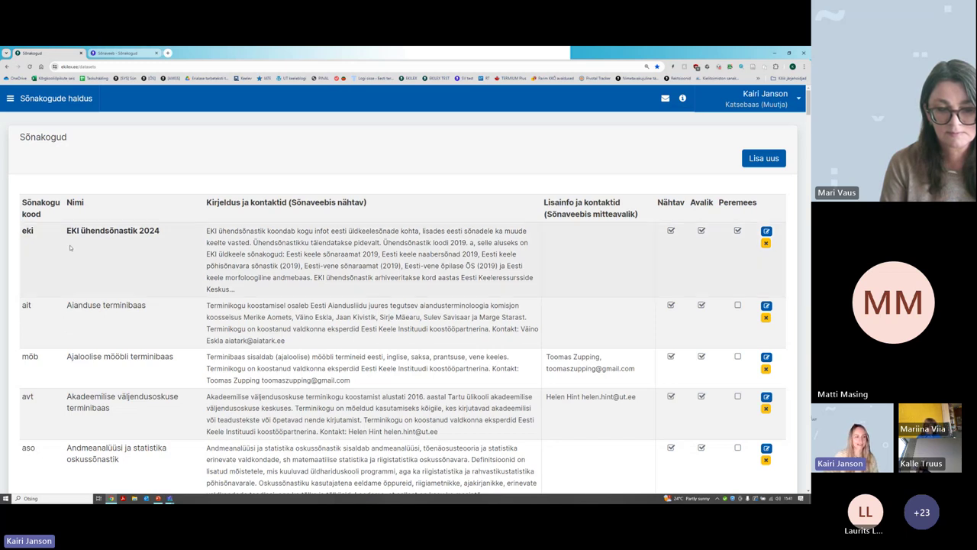
{"action": "left_click_drag", "start_coordinate": [66, 231], "coordinate": [162, 234]}
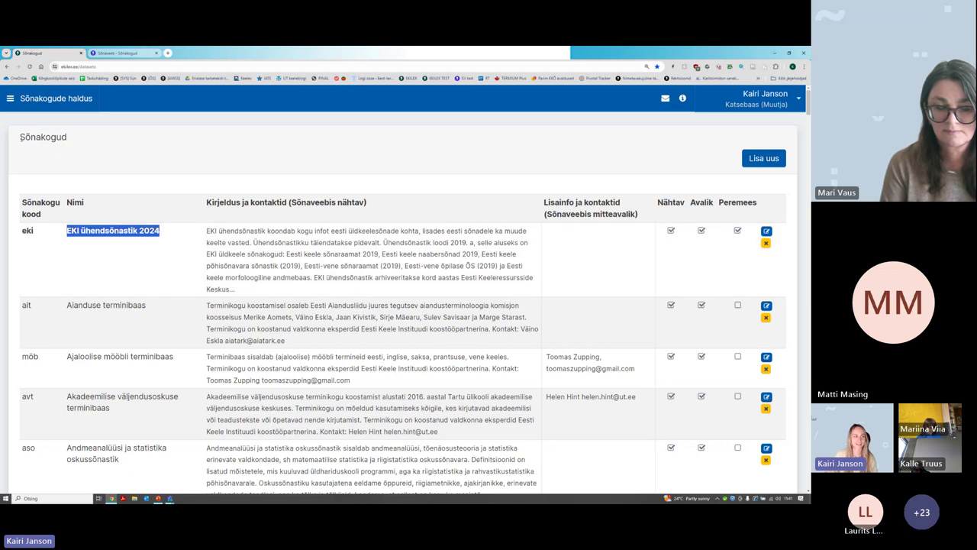
{"action": "left_click_drag", "start_coordinate": [18, 137], "coordinate": [91, 153]}
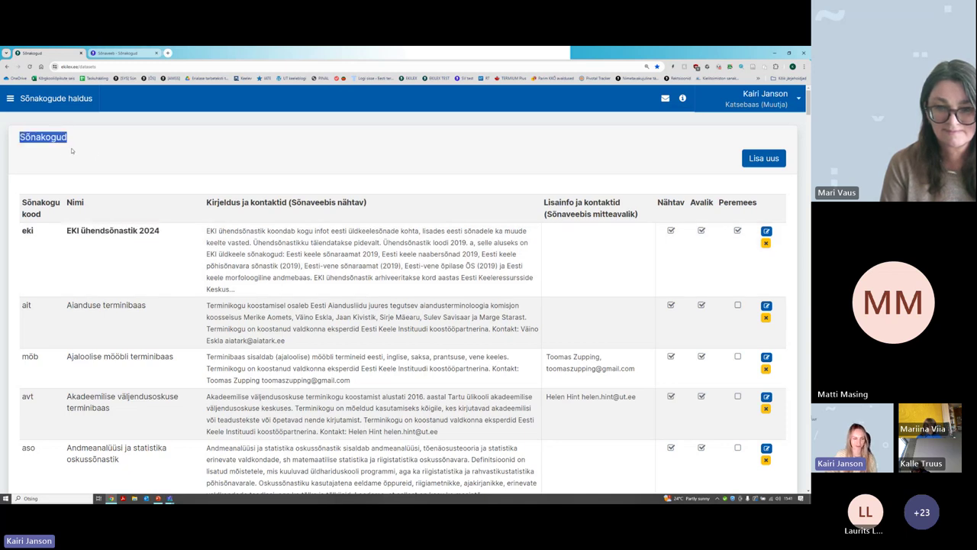
{"action": "left_click", "coordinate": [391, 151]}
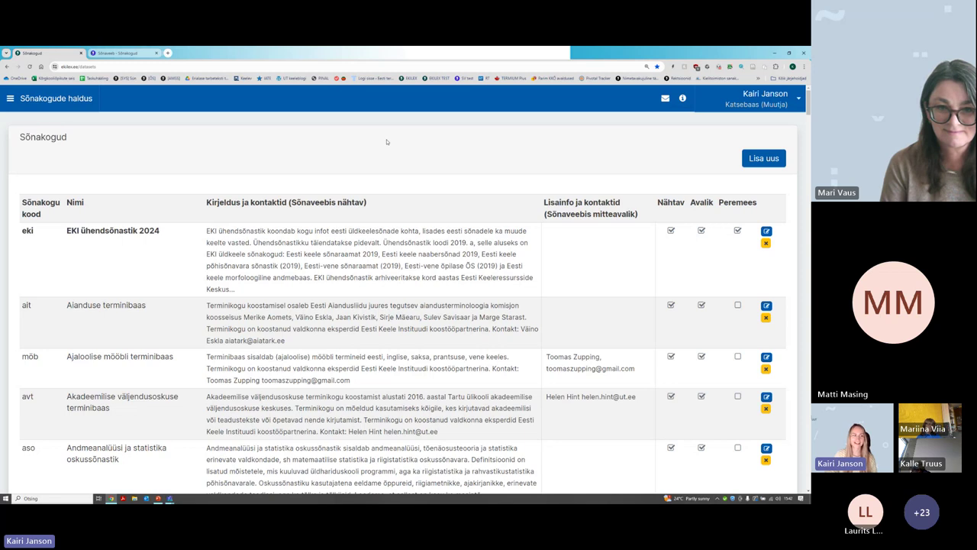
Open the form for adding a new dictionary, examine its code, name, type and description fields, and cancel it
{"action": "left_click", "coordinate": [765, 158]}
{"action": "left_click", "coordinate": [310, 120]}
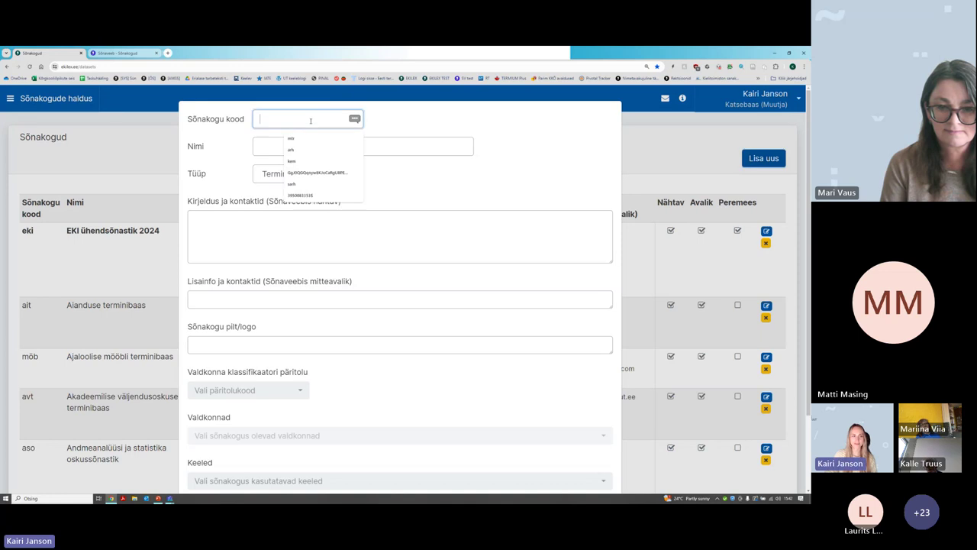
{"action": "left_click", "coordinate": [236, 142]}
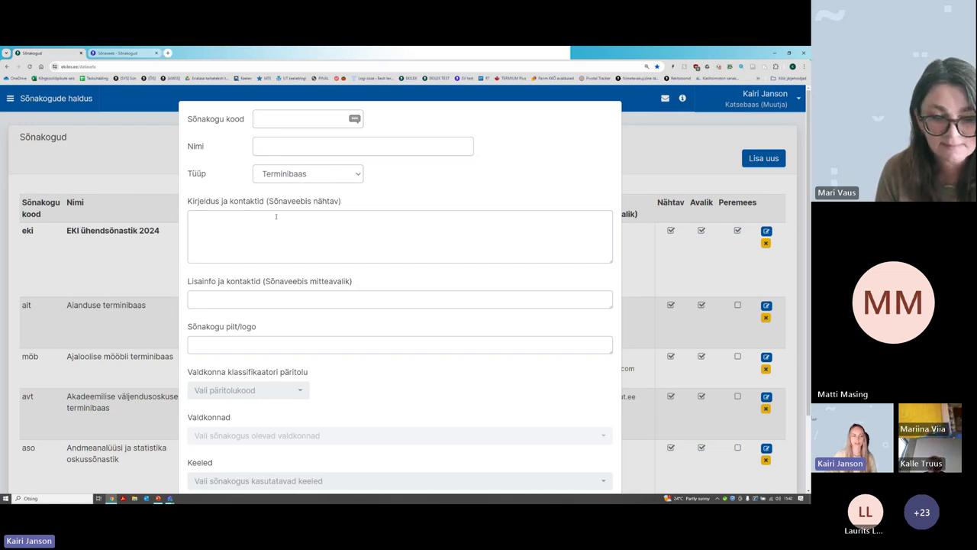
{"action": "left_click", "coordinate": [244, 217]}
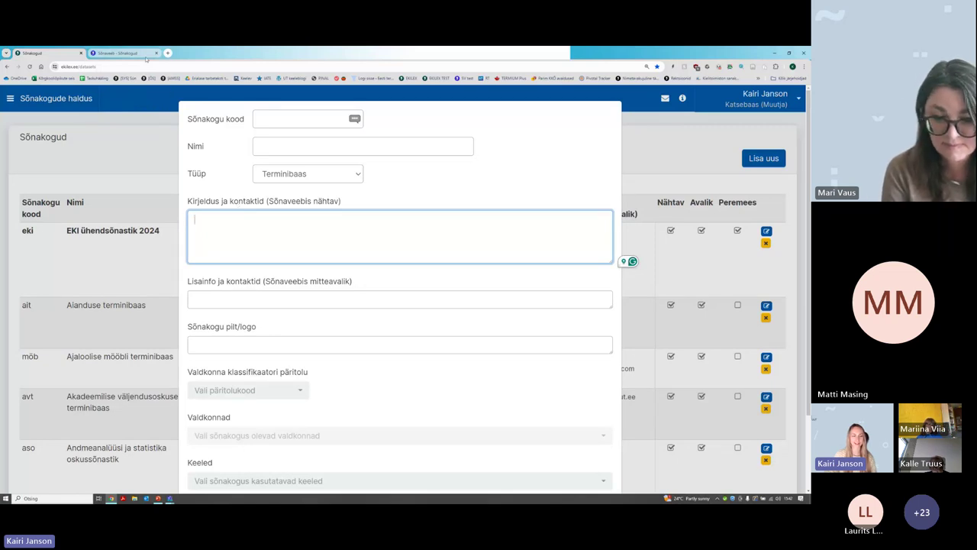
{"action": "key", "text": "ctrl+Tab"}
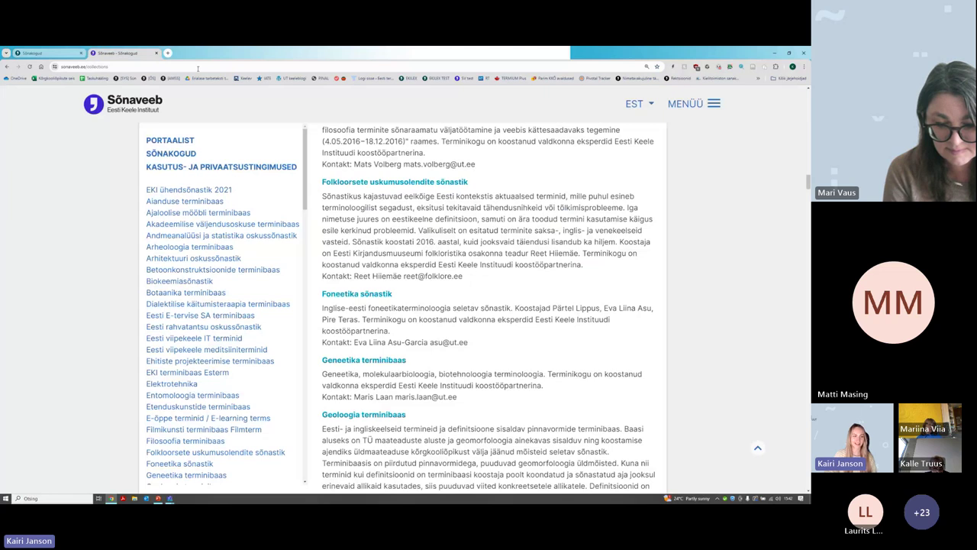
{"action": "key", "text": "ctrl+Tab"}
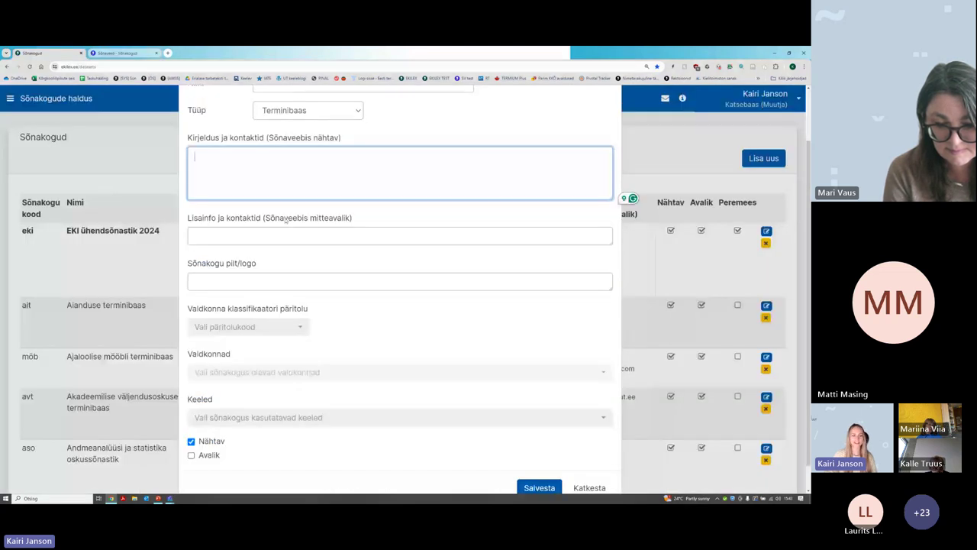
{"action": "left_click", "coordinate": [584, 488]}
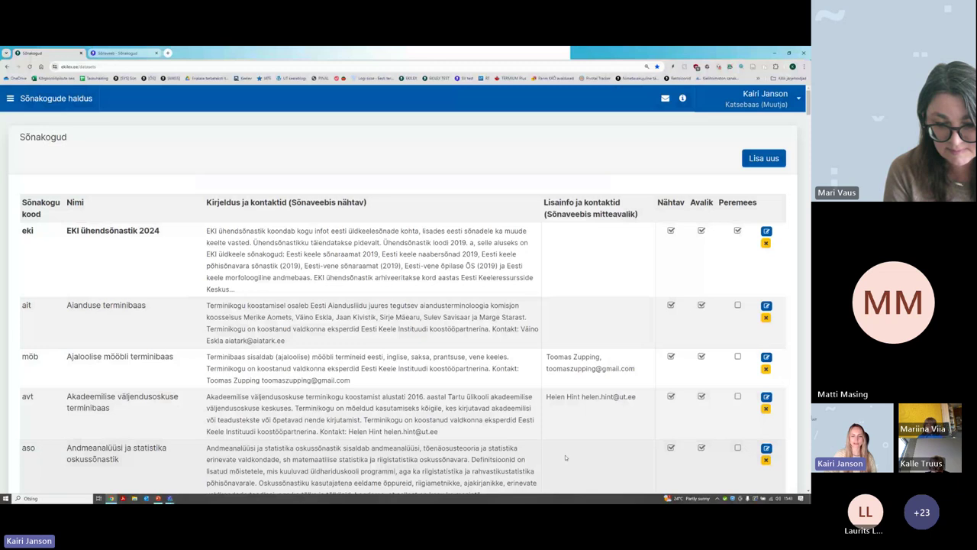
Try selecting eesti and inglise as the languages in a new dictionary form, and clear the language selection
{"action": "scroll", "coordinate": [566, 457], "scroll_direction": "down", "scroll_amount": 5}
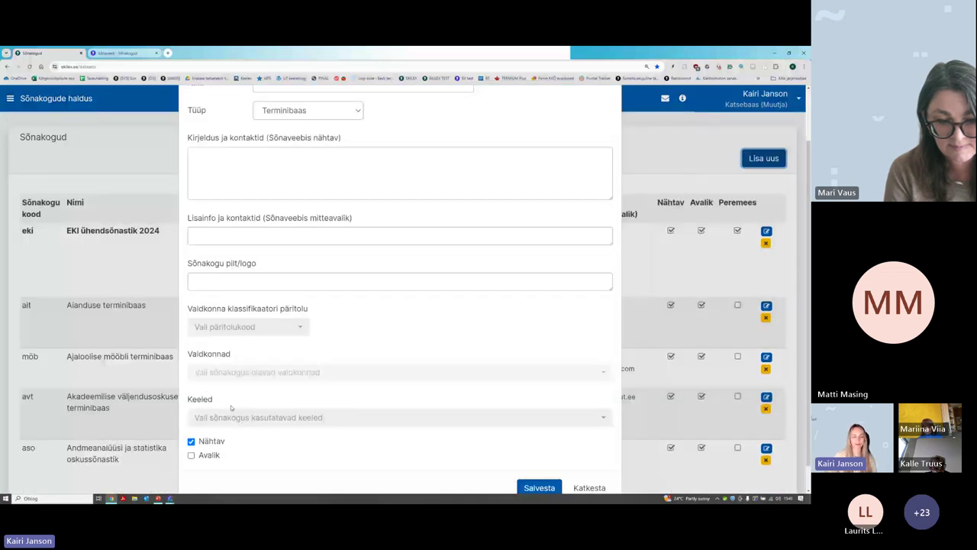
{"action": "left_click", "coordinate": [282, 418]}
{"action": "left_click", "coordinate": [218, 147]}
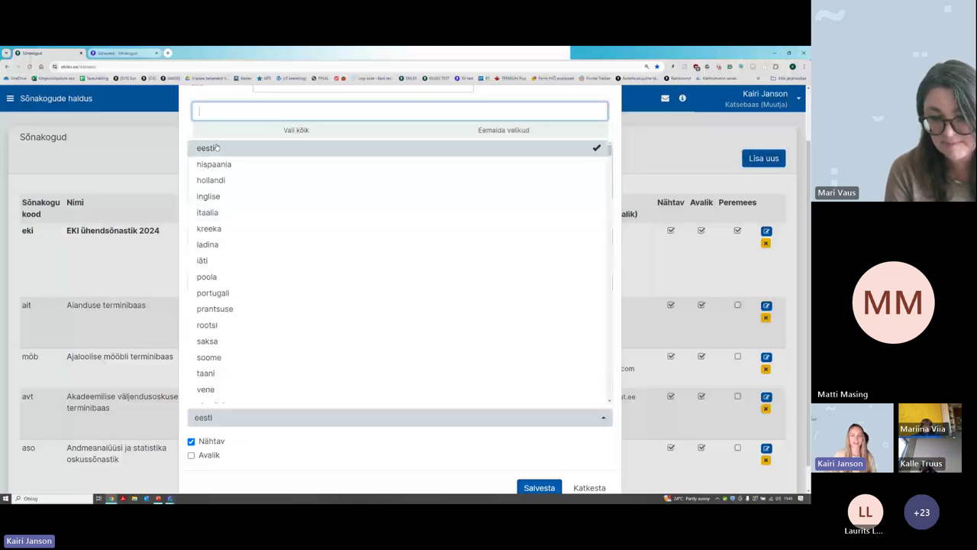
{"action": "left_click", "coordinate": [306, 197]}
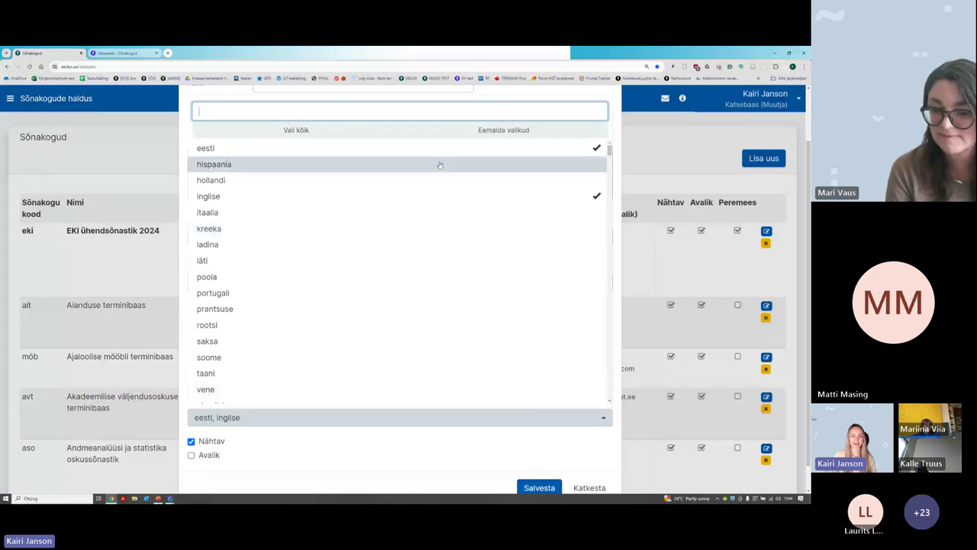
{"action": "left_click", "coordinate": [500, 131]}
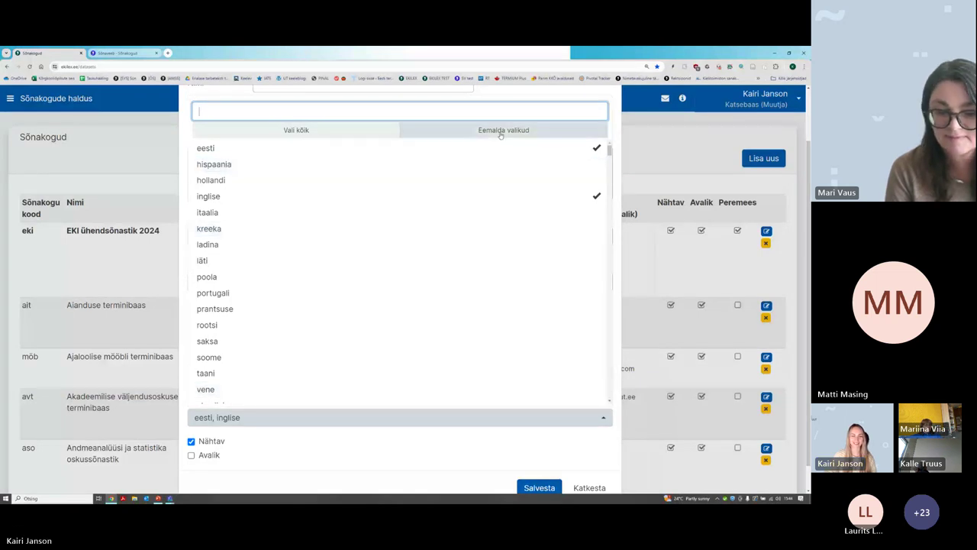
{"action": "left_click", "coordinate": [387, 448]}
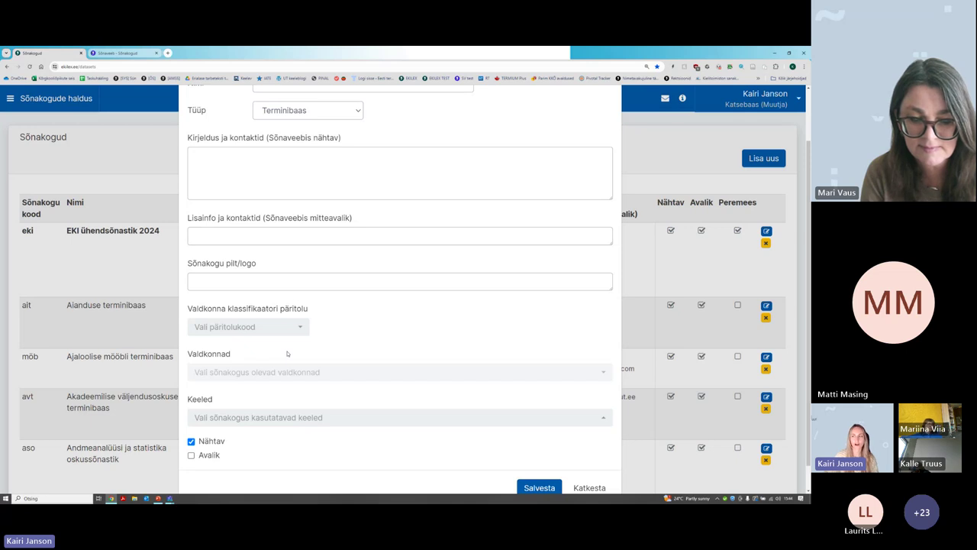
Set the new dictionary's domain classifier origin (Valdkonna klassifikaatori päritolu) to lenoch
{"action": "left_click", "coordinate": [246, 327]}
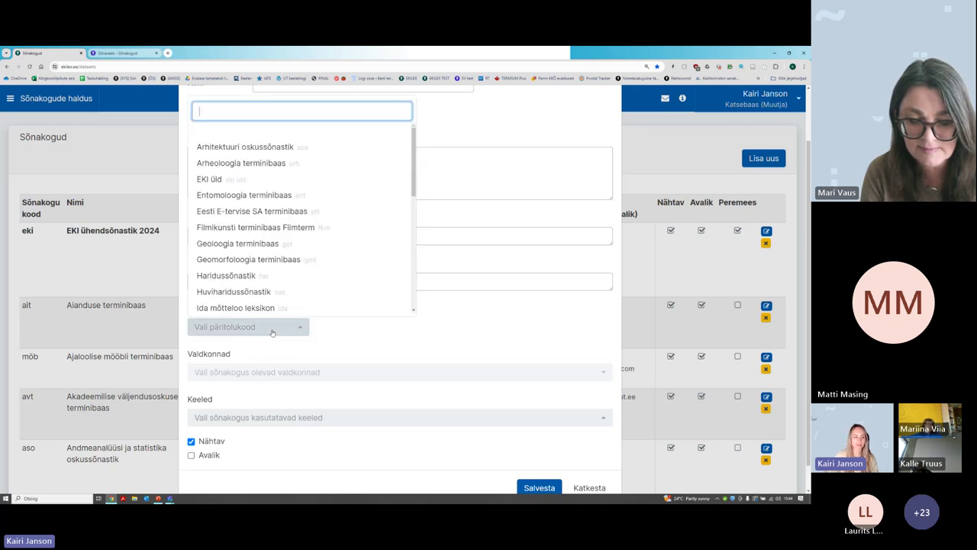
{"action": "scroll", "coordinate": [236, 213], "scroll_direction": "down", "scroll_amount": 2}
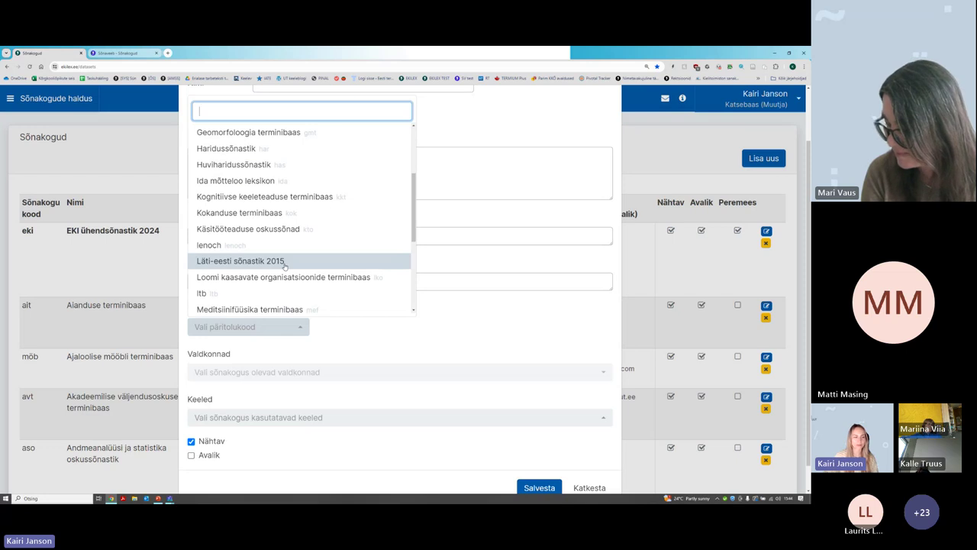
{"action": "left_click", "coordinate": [200, 245]}
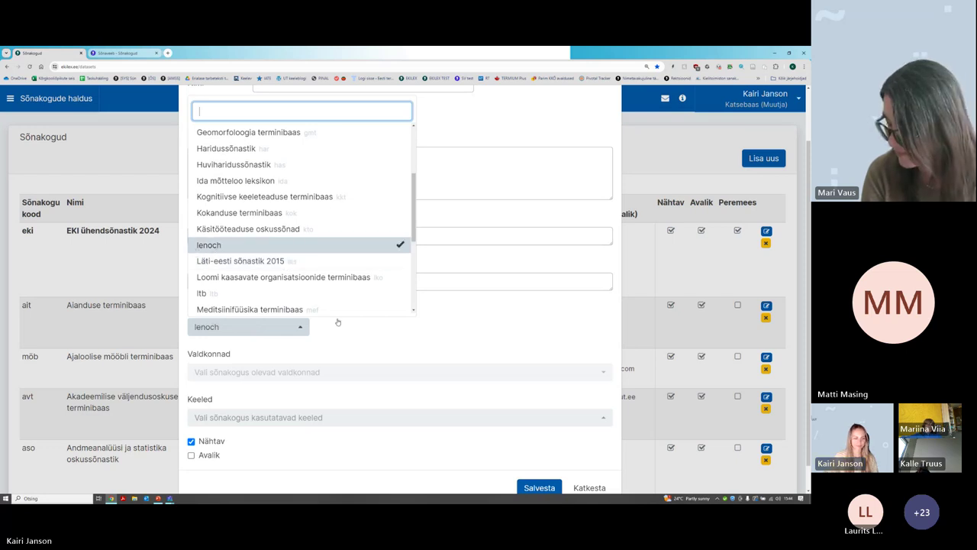
{"action": "left_click", "coordinate": [380, 343]}
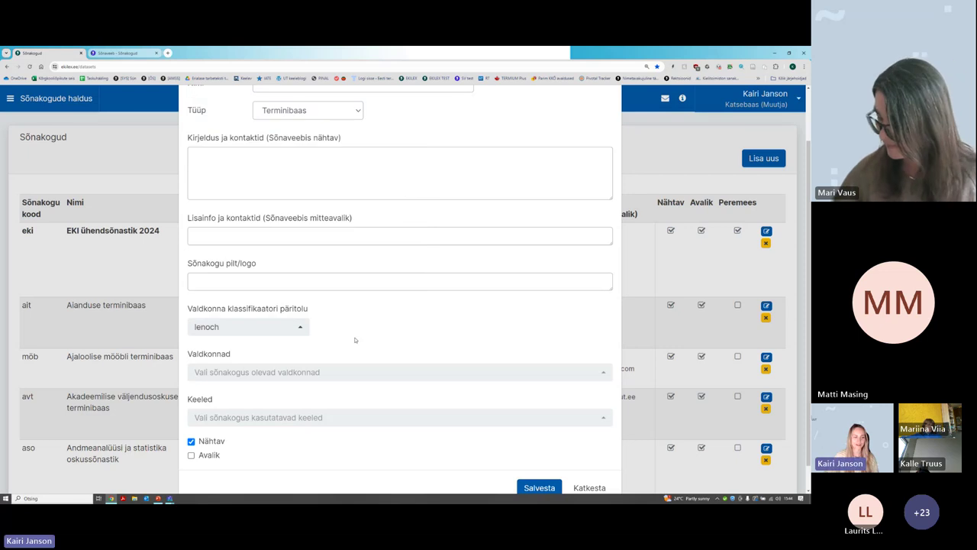
Examine the lenoch subject fields offered under Valdkonnad for the new dictionary, without choosing any
{"action": "left_click", "coordinate": [216, 372]}
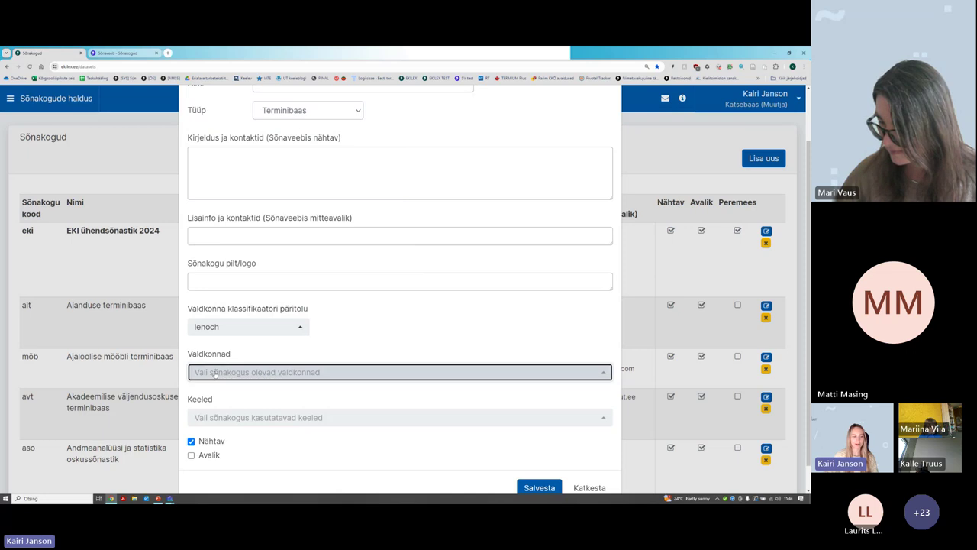
{"action": "scroll", "coordinate": [367, 183], "scroll_direction": "down", "scroll_amount": 3}
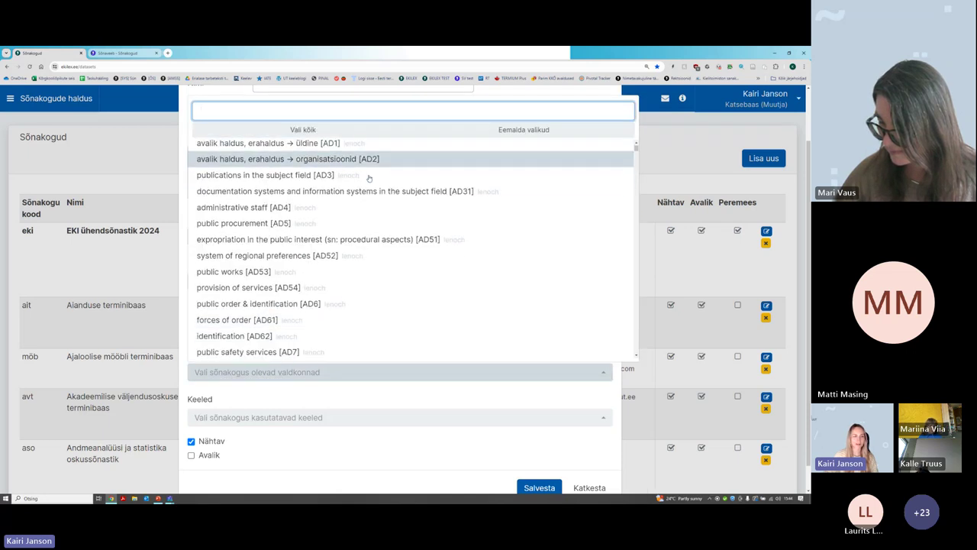
{"action": "scroll", "coordinate": [358, 229], "scroll_direction": "down", "scroll_amount": 5}
{"action": "scroll", "coordinate": [356, 250], "scroll_direction": "down", "scroll_amount": 5}
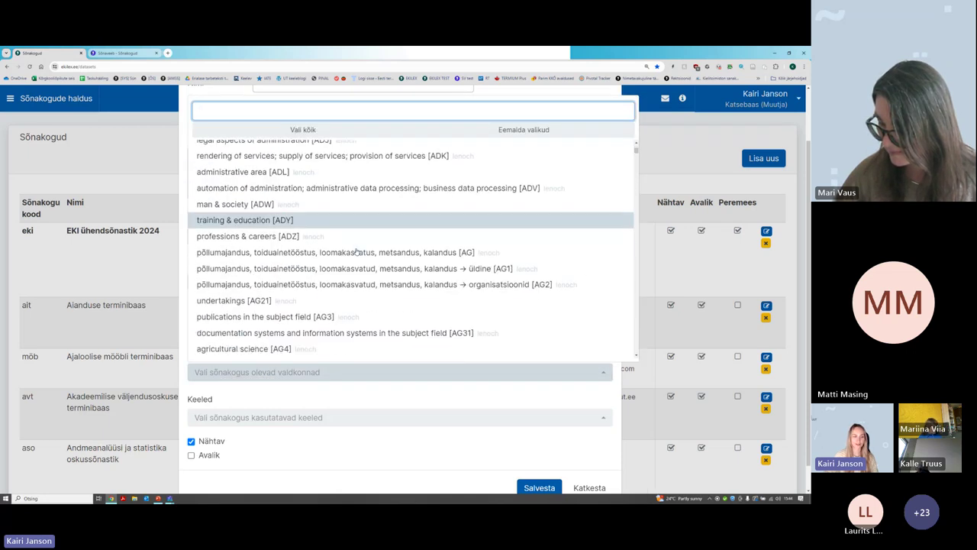
{"action": "scroll", "coordinate": [356, 251], "scroll_direction": "down", "scroll_amount": 1}
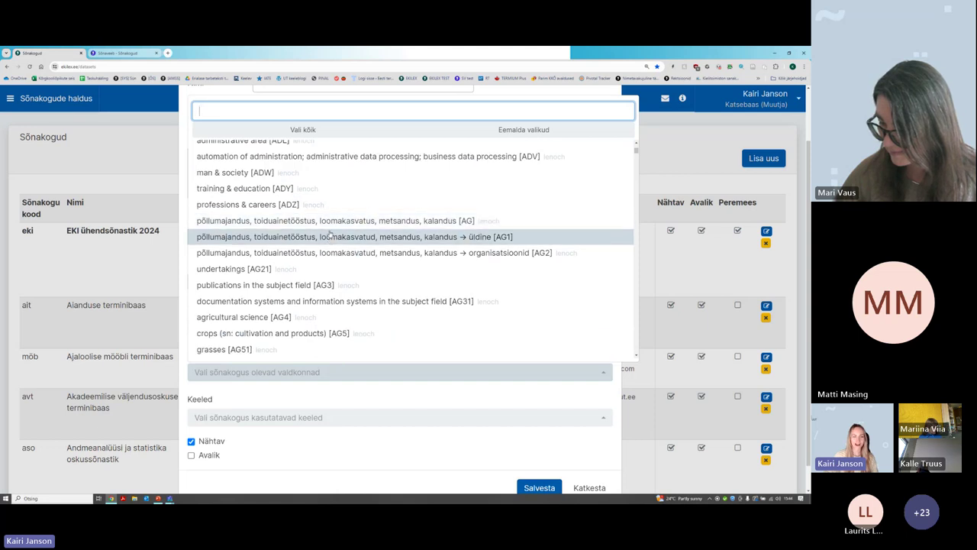
{"action": "scroll", "coordinate": [332, 252], "scroll_direction": "down", "scroll_amount": 2}
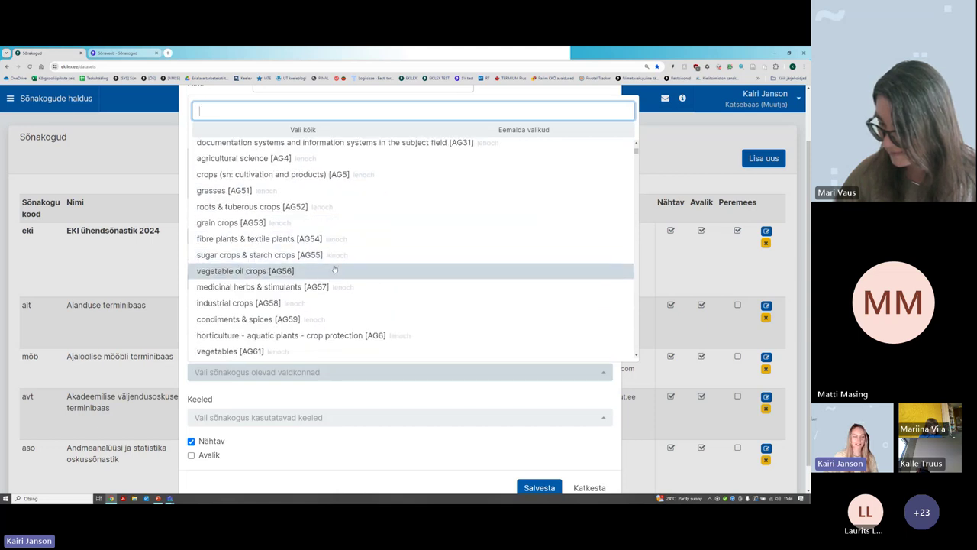
{"action": "scroll", "coordinate": [333, 269], "scroll_direction": "down", "scroll_amount": 3}
{"action": "scroll", "coordinate": [427, 244], "scroll_direction": "down", "scroll_amount": 10}
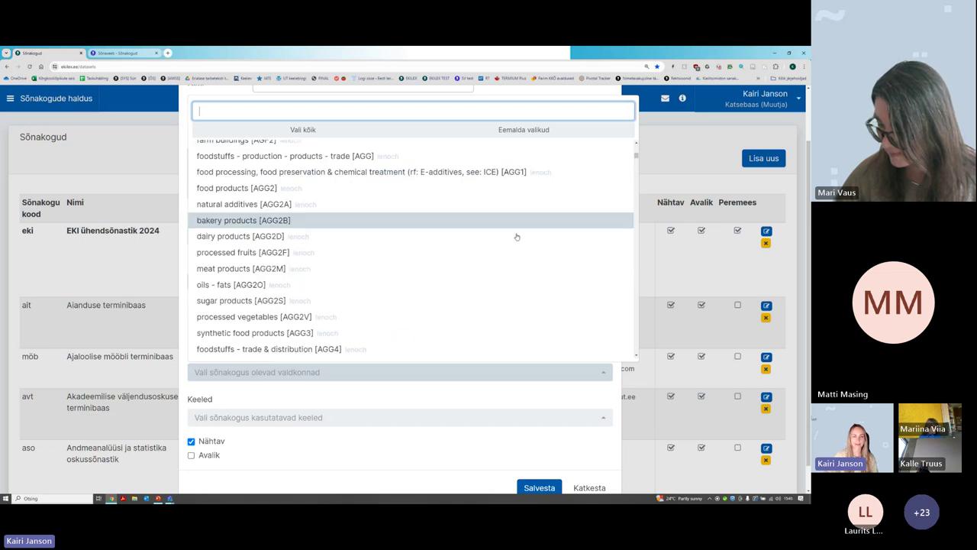
{"action": "left_click", "coordinate": [430, 400]}
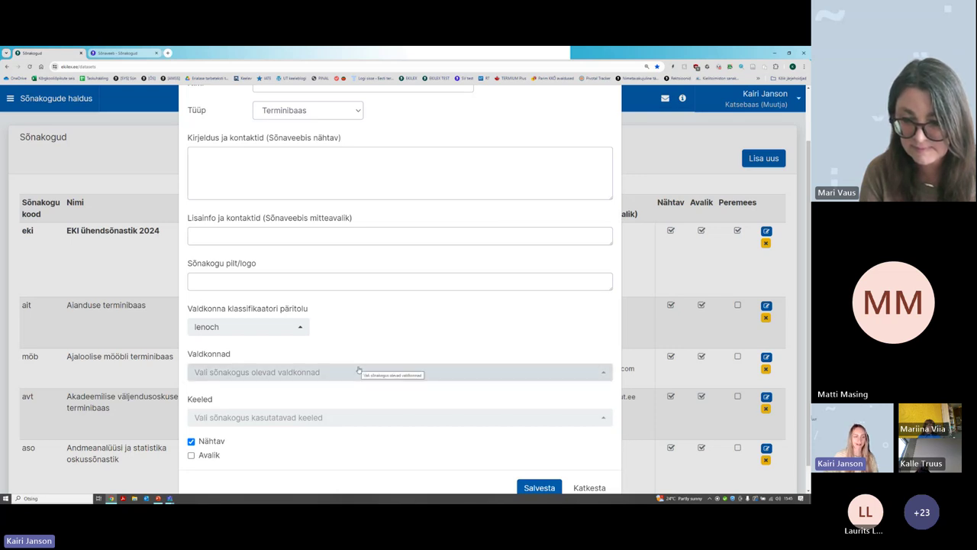
Examine the sources offered for the domain classifier origin (Valdkonna klassifikaatori päritolu) and leave lenoch selected
{"action": "left_click", "coordinate": [226, 327]}
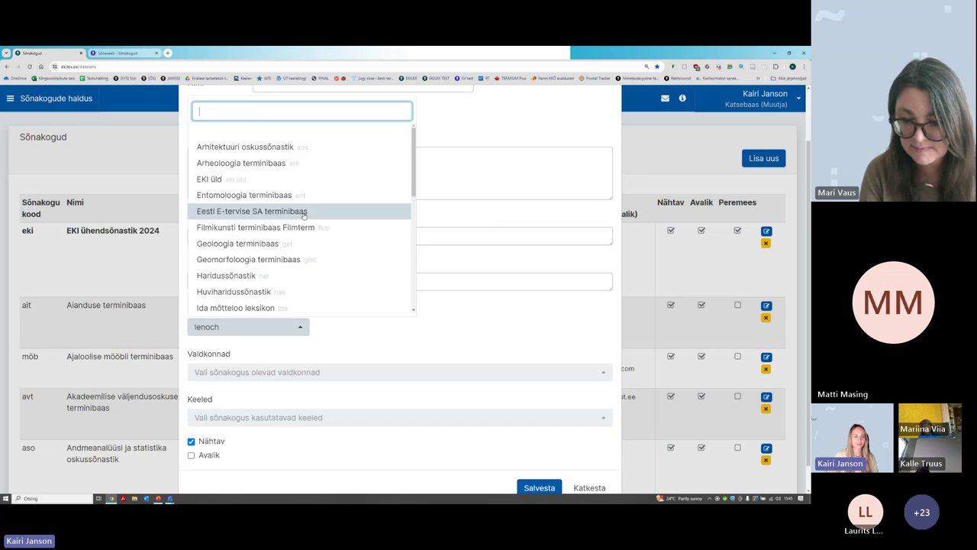
{"action": "scroll", "coordinate": [290, 222], "scroll_direction": "down", "scroll_amount": 5}
{"action": "scroll", "coordinate": [290, 222], "scroll_direction": "up", "scroll_amount": 3}
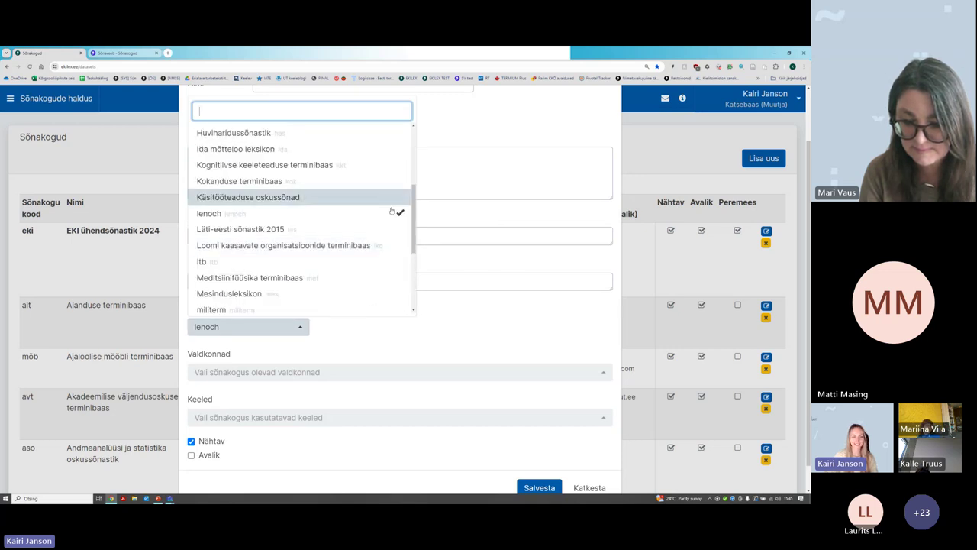
{"action": "left_click", "coordinate": [509, 327]}
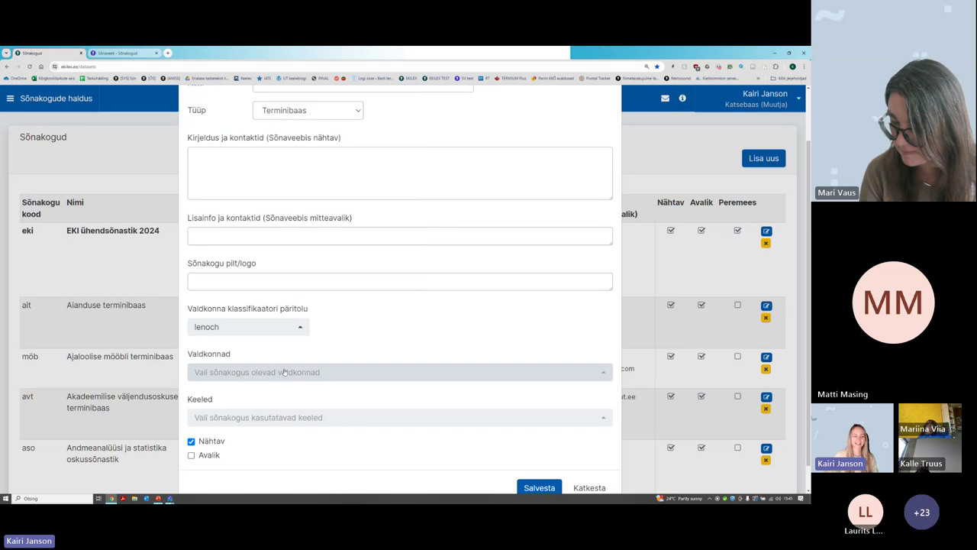
Select all lenoch subject fields for the new dictionary's Valdkonnad and check the resulting selection
{"action": "left_click", "coordinate": [280, 373]}
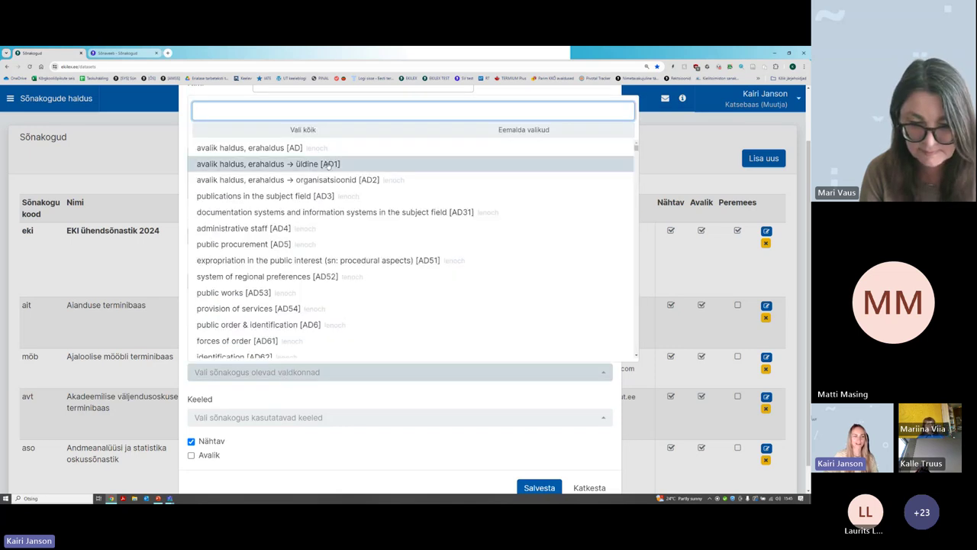
{"action": "scroll", "coordinate": [331, 203], "scroll_direction": "down", "scroll_amount": 5}
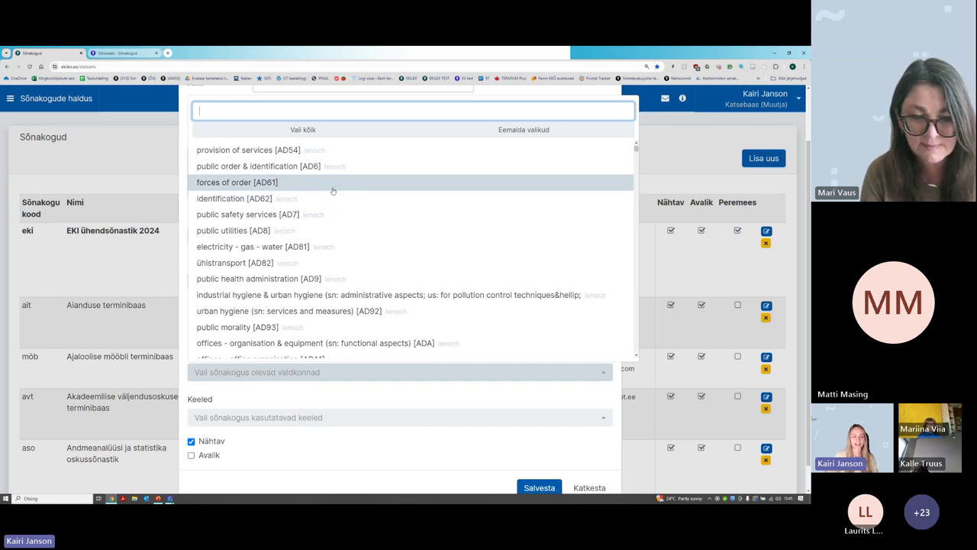
{"action": "left_click", "coordinate": [318, 131]}
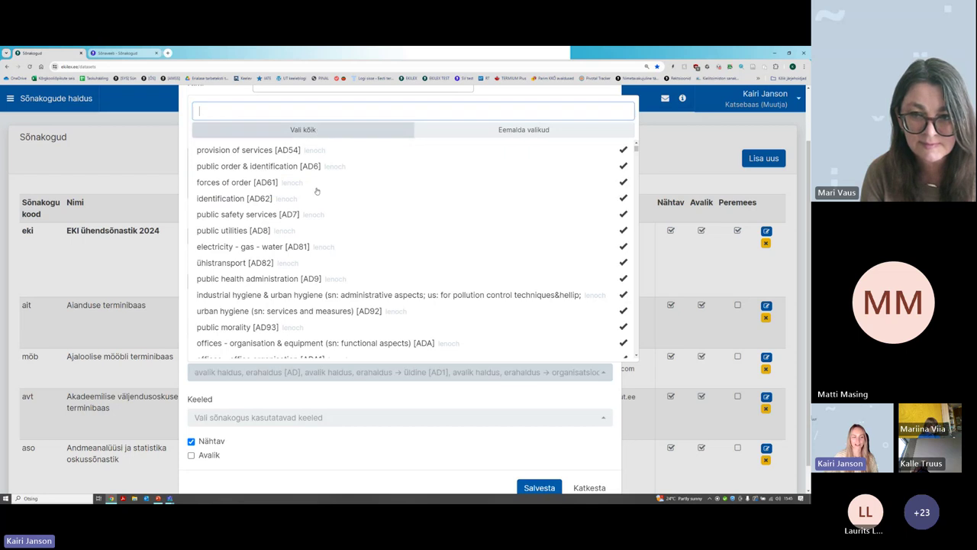
{"action": "left_click", "coordinate": [311, 389]}
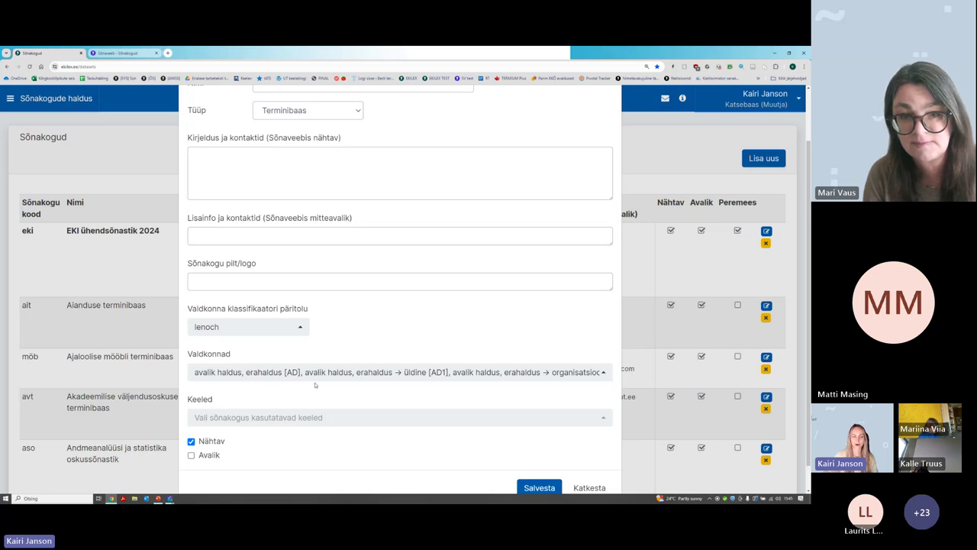
{"action": "left_click", "coordinate": [315, 373]}
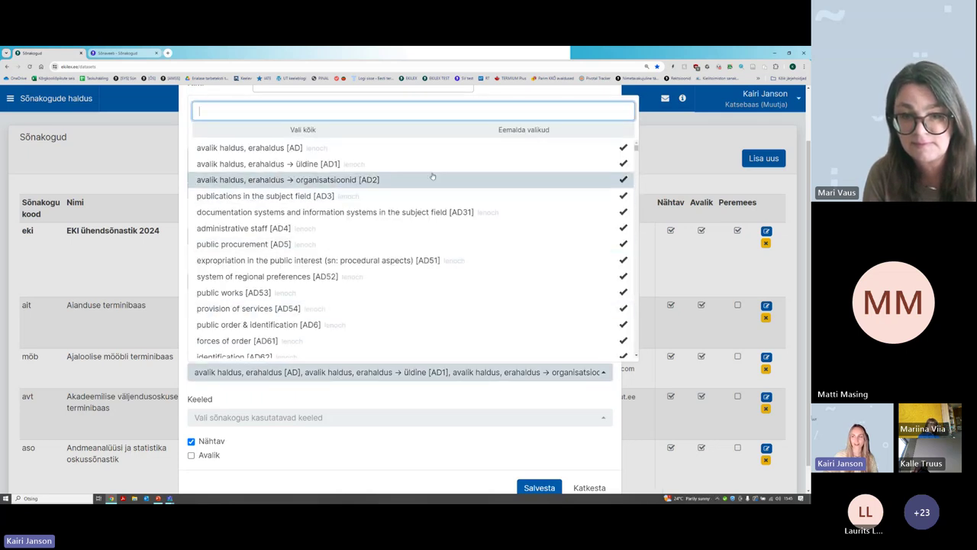
{"action": "left_click", "coordinate": [342, 396]}
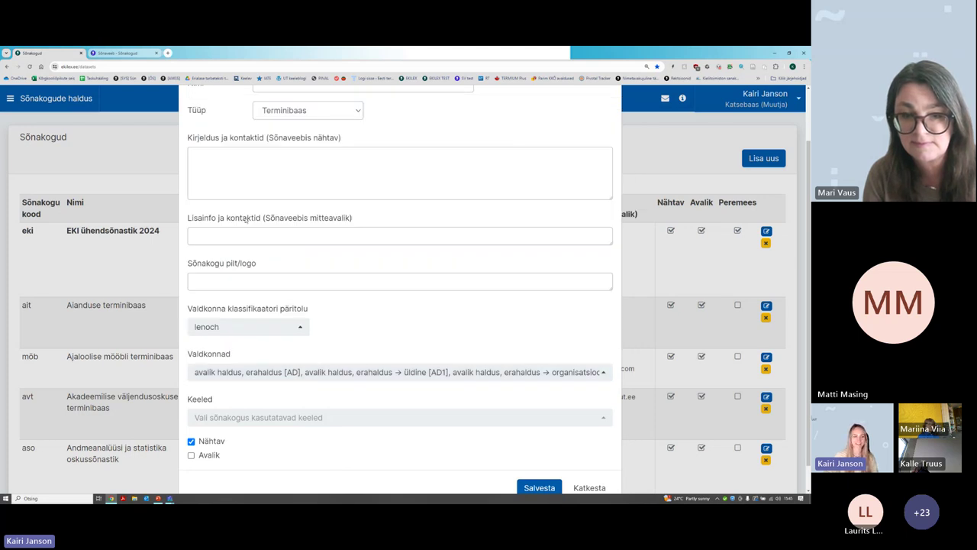
Mark the new dictionary as public (Avalik), and cancel the form without saving
{"action": "scroll", "coordinate": [246, 219], "scroll_direction": "up", "scroll_amount": 2}
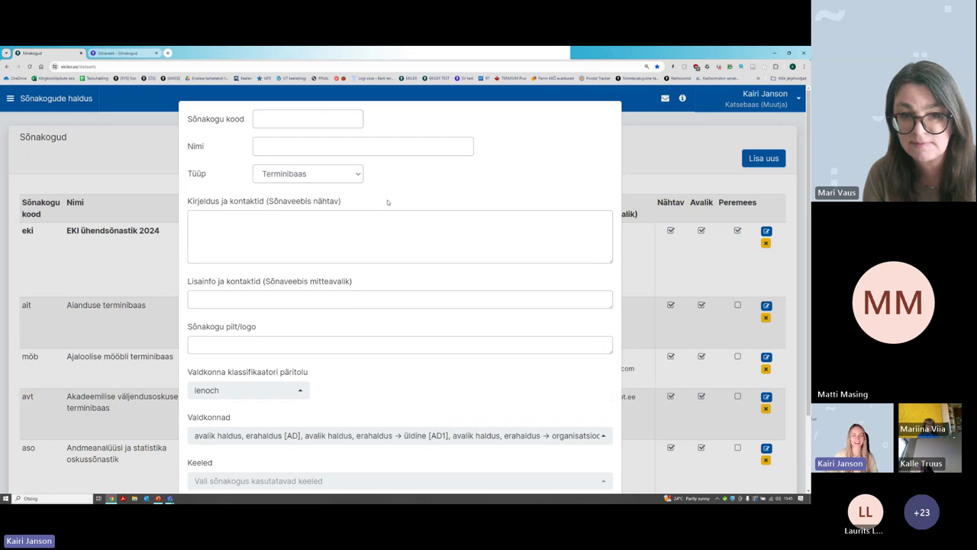
{"action": "scroll", "coordinate": [379, 275], "scroll_direction": "down", "scroll_amount": 2}
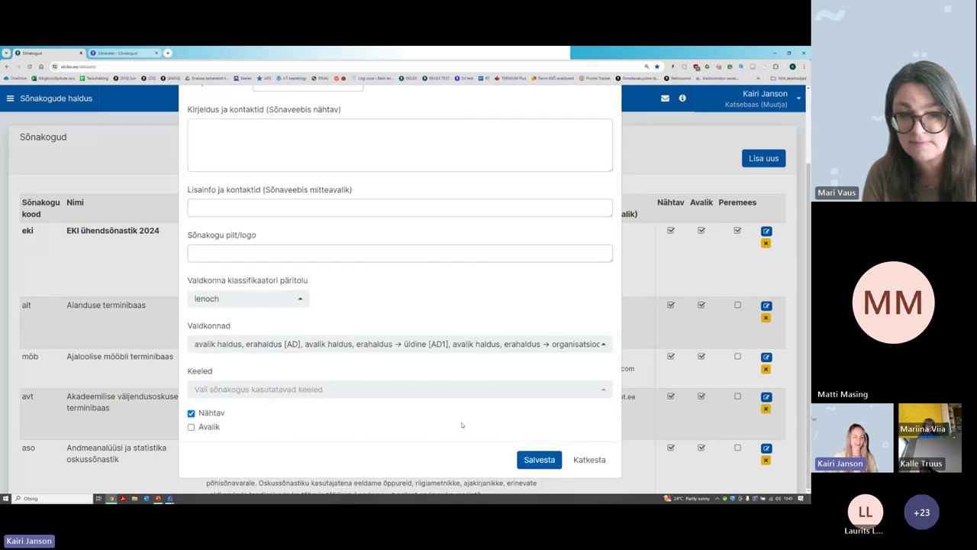
{"action": "left_click", "coordinate": [191, 428]}
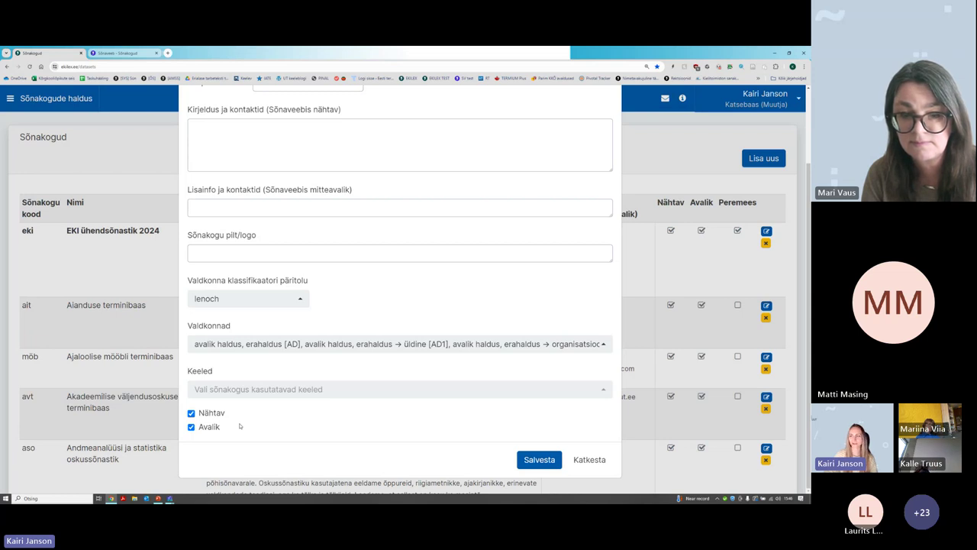
{"action": "left_click", "coordinate": [589, 460]}
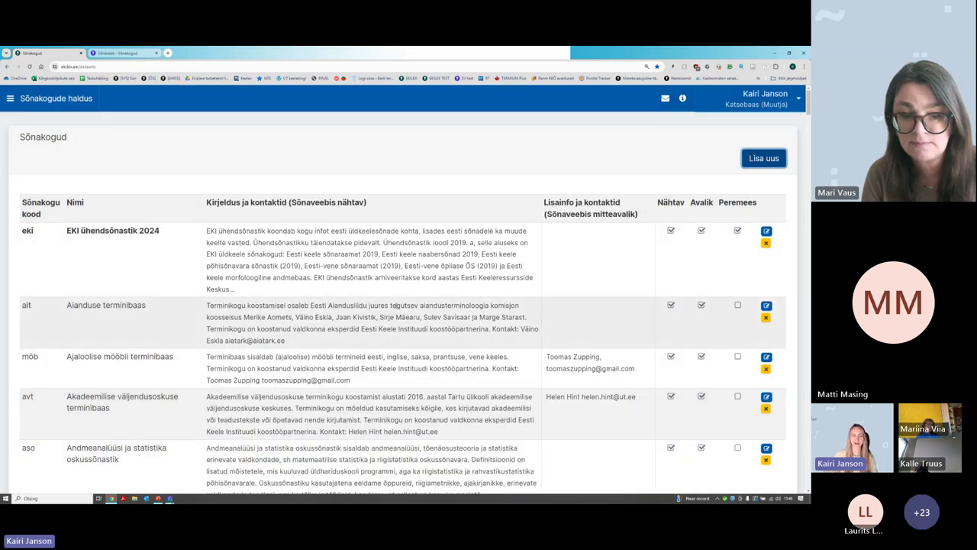
Return to the Ekilex home page (Töölaud) and review the work areas and role selection there
{"action": "left_click", "coordinate": [66, 102]}
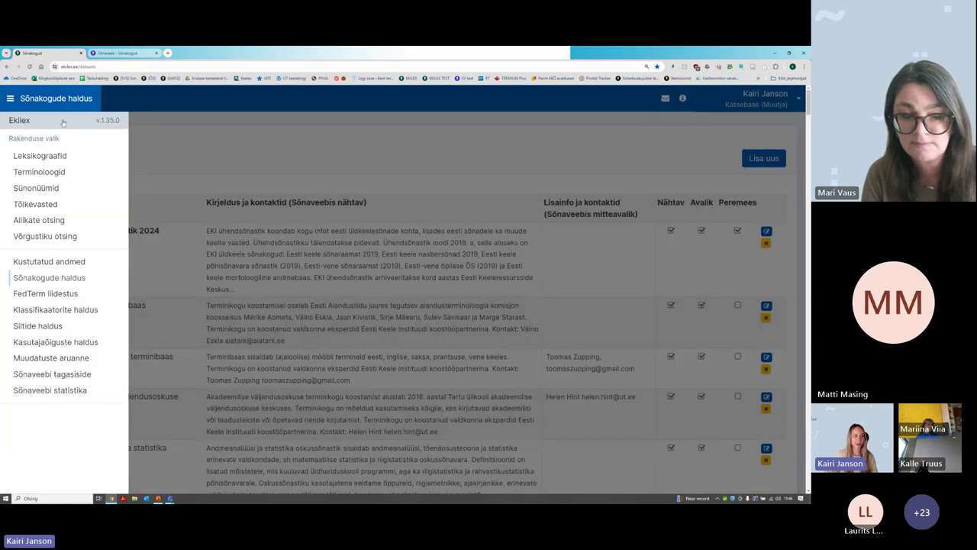
{"action": "left_click", "coordinate": [64, 120]}
{"action": "scroll", "coordinate": [307, 216], "scroll_direction": "down", "scroll_amount": 1}
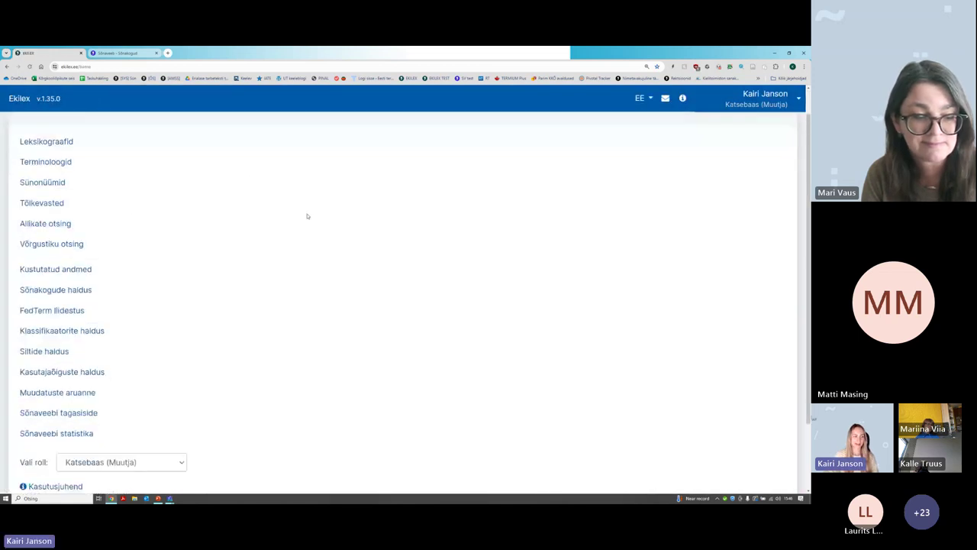
{"action": "scroll", "coordinate": [307, 217], "scroll_direction": "up", "scroll_amount": 1}
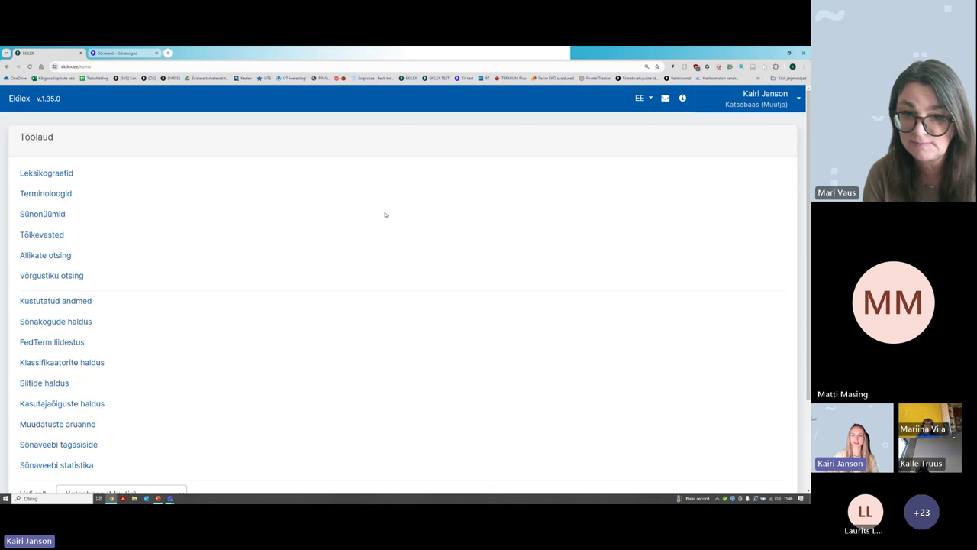
{"action": "scroll", "coordinate": [385, 215], "scroll_direction": "down", "scroll_amount": 1}
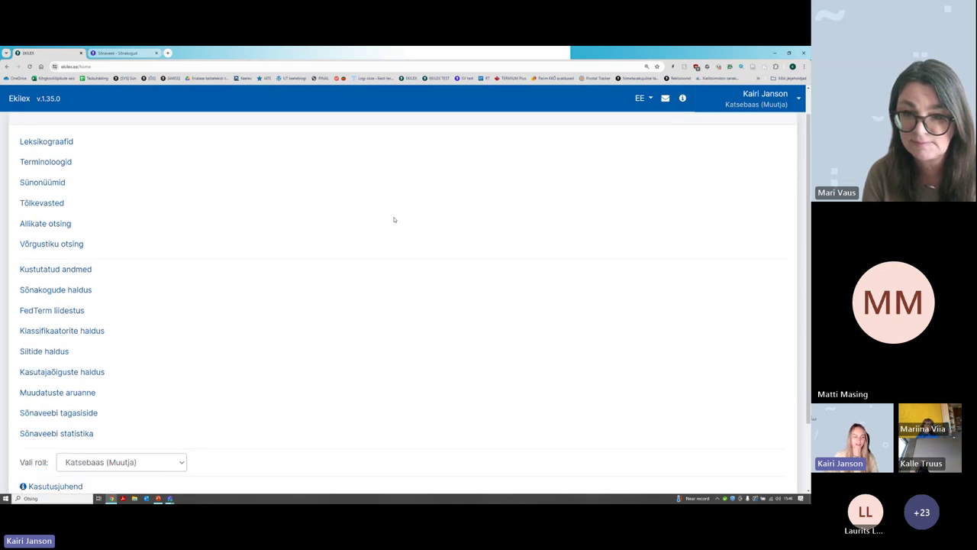
{"action": "scroll", "coordinate": [616, 262], "scroll_direction": "up", "scroll_amount": 1}
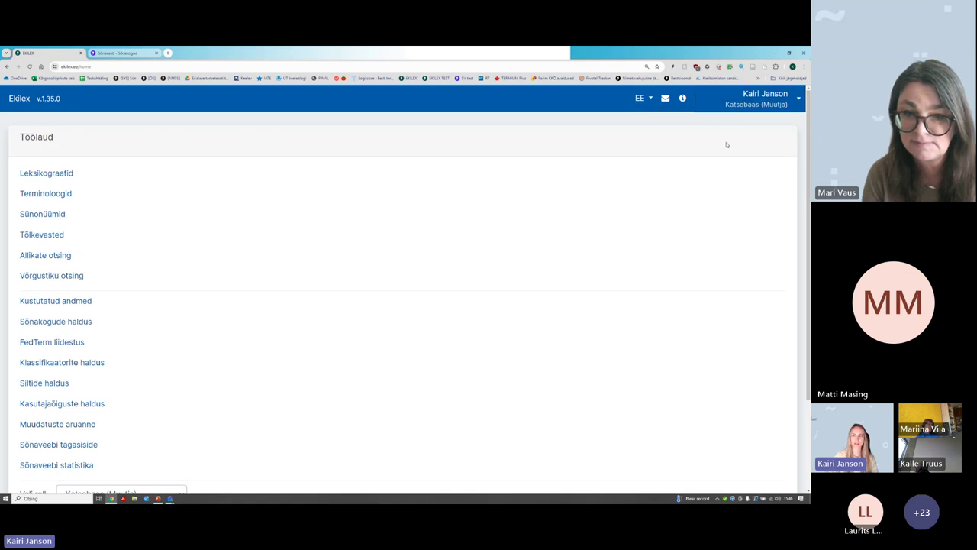
Examine the active role and profile options in the account details, and look over the home page
{"action": "left_click", "coordinate": [754, 103]}
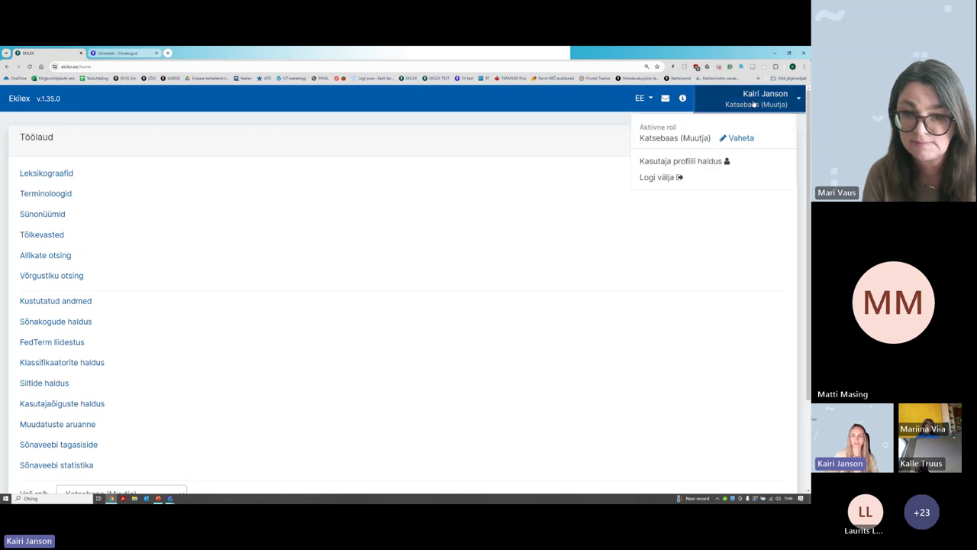
{"action": "left_click", "coordinate": [754, 104]}
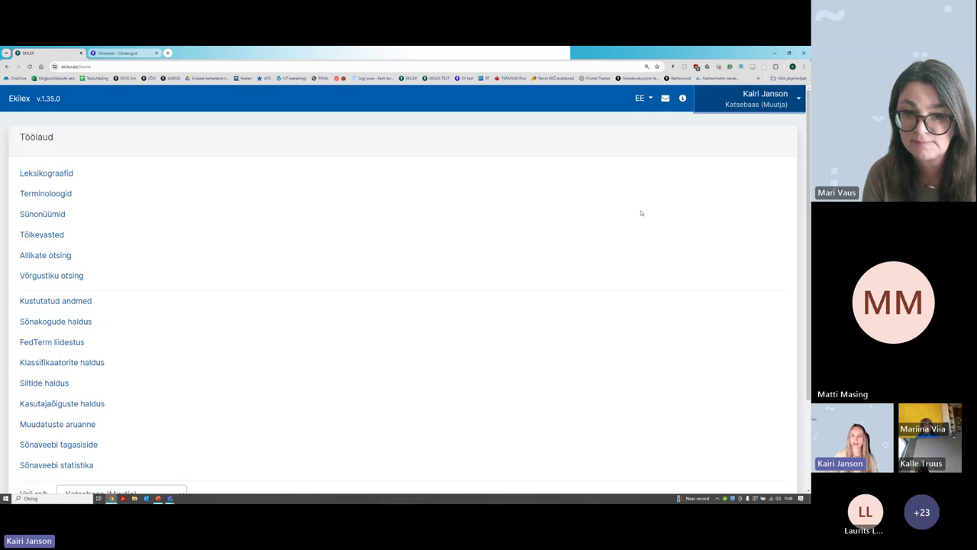
{"action": "scroll", "coordinate": [546, 267], "scroll_direction": "down", "scroll_amount": 1}
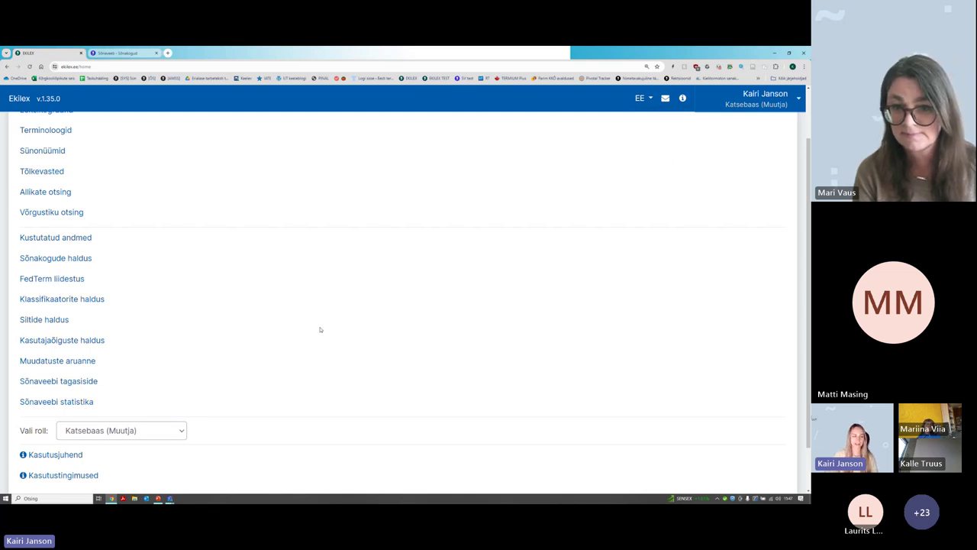
Switch the active role to Kosmosetehnoloogia (Muutja), and change it back to Katsebaas (Muutja)
{"action": "left_click", "coordinate": [784, 94]}
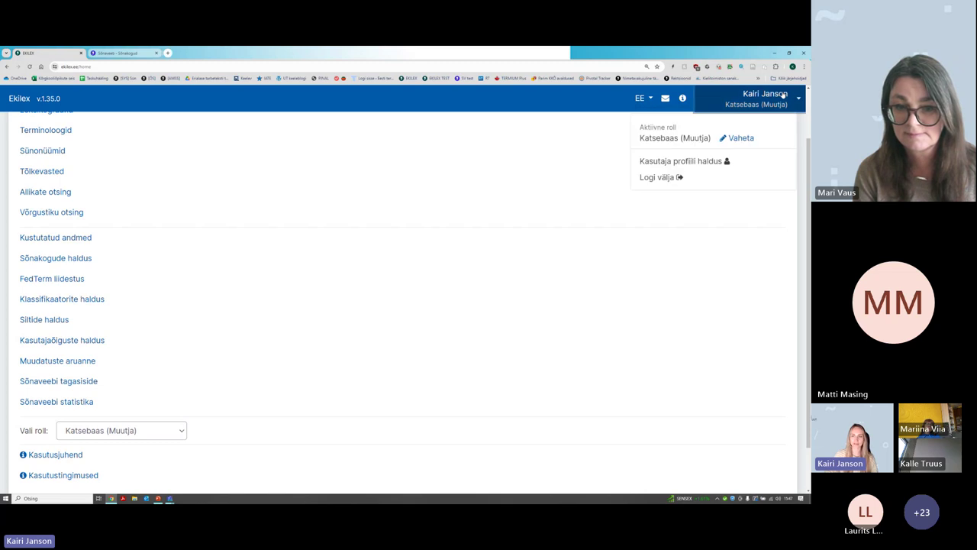
{"action": "left_click", "coordinate": [749, 142]}
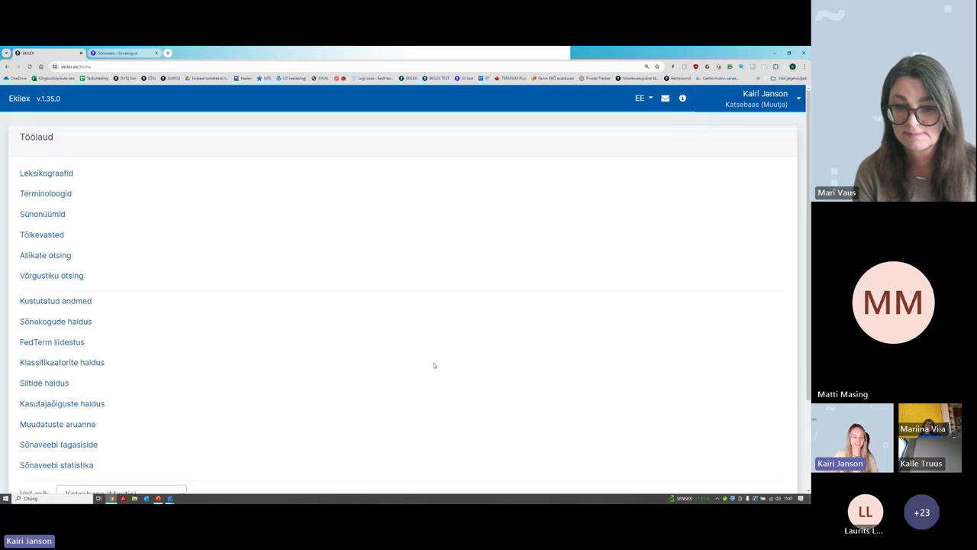
{"action": "scroll", "coordinate": [306, 345], "scroll_direction": "down", "scroll_amount": 3}
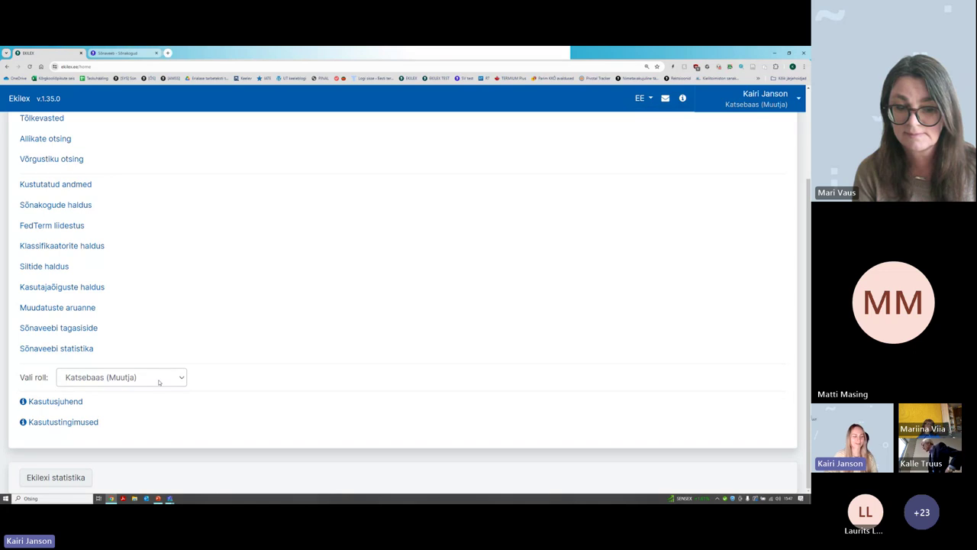
{"action": "left_click", "coordinate": [158, 382]}
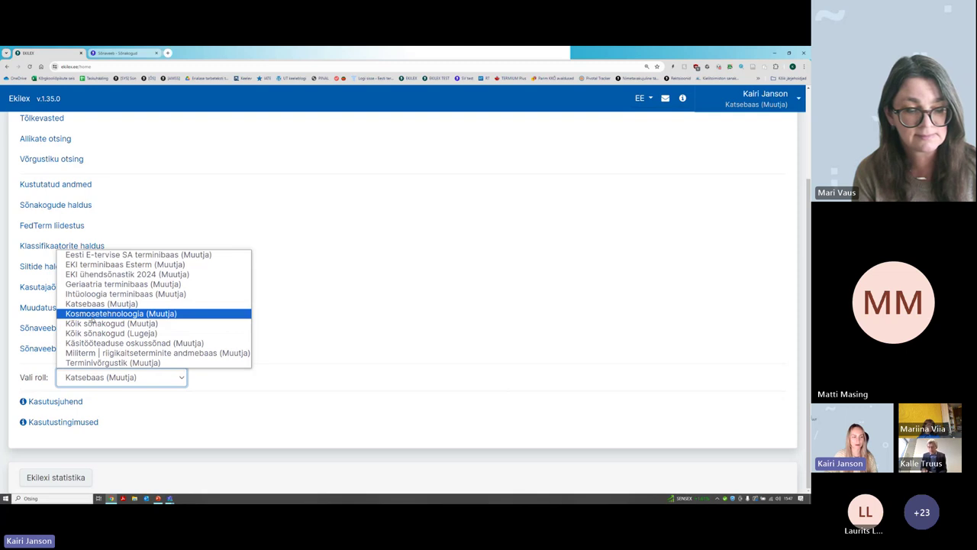
{"action": "left_click", "coordinate": [90, 316]}
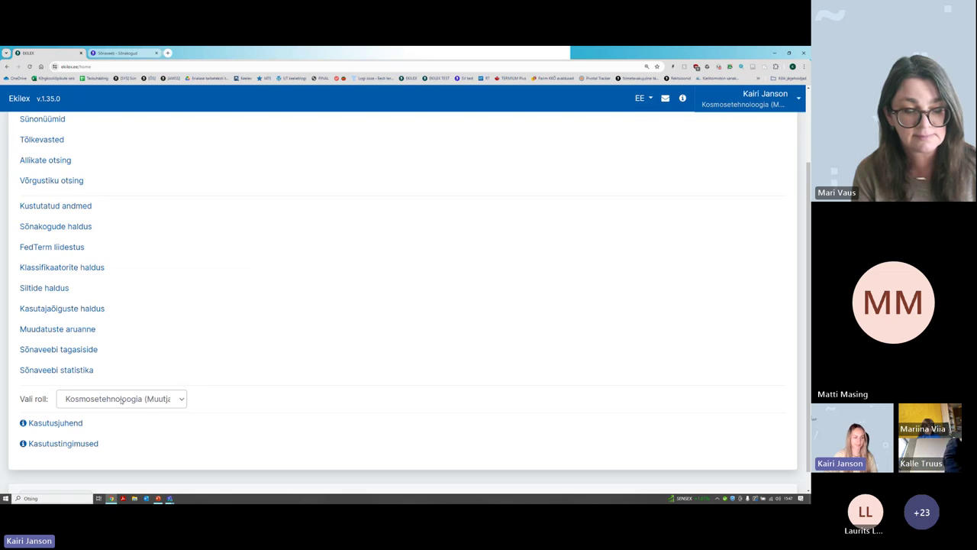
{"action": "left_click", "coordinate": [121, 399]}
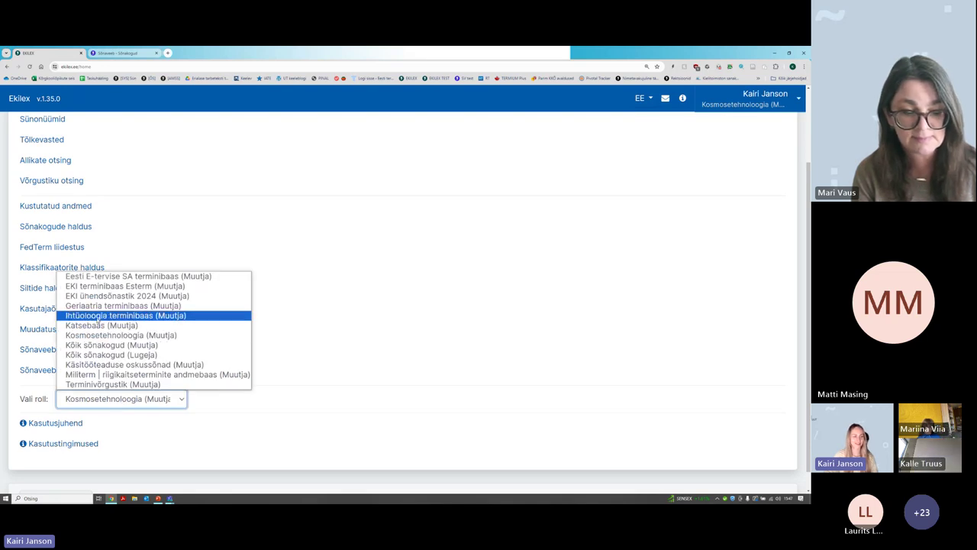
{"action": "left_click", "coordinate": [95, 327]}
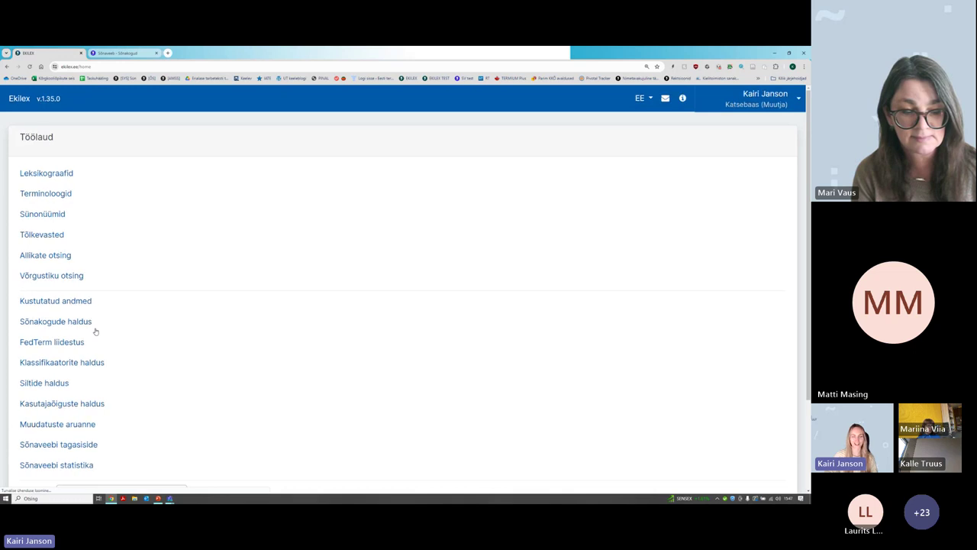
Open the Terminoloogid work area and start a new concept in Katsebaas with the Estonian term "piht"
{"action": "scroll", "coordinate": [107, 271], "scroll_direction": "up", "scroll_amount": 2}
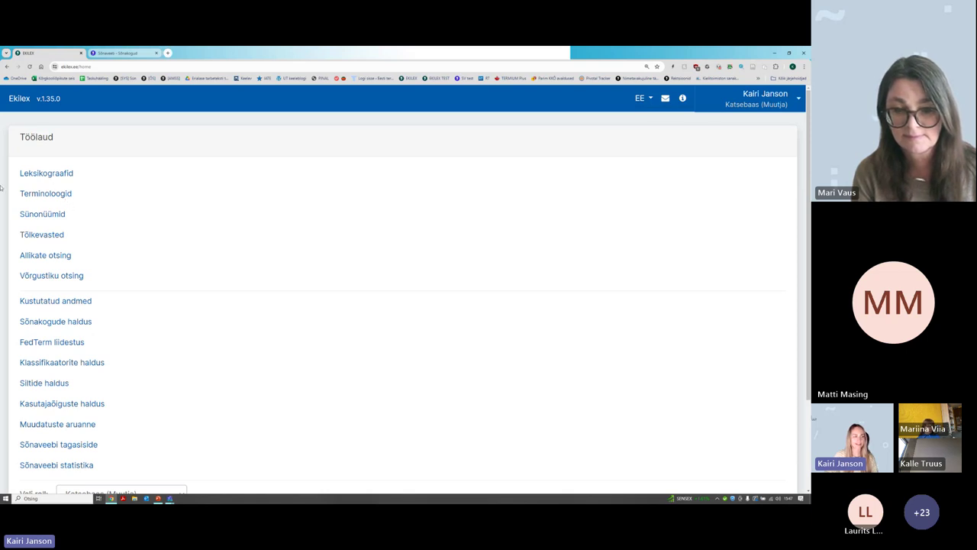
{"action": "left_click", "coordinate": [46, 194]}
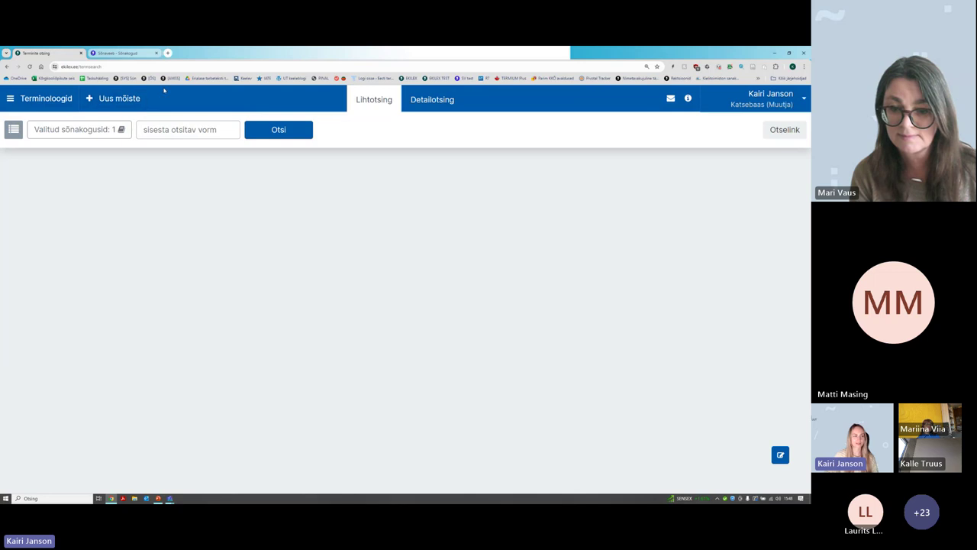
{"action": "left_click", "coordinate": [123, 100]}
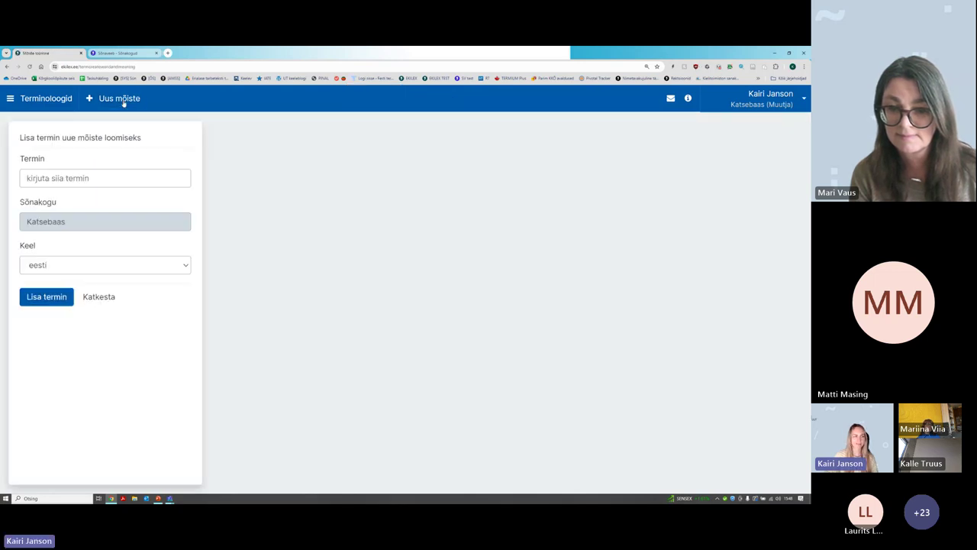
{"action": "left_click", "coordinate": [54, 178]}
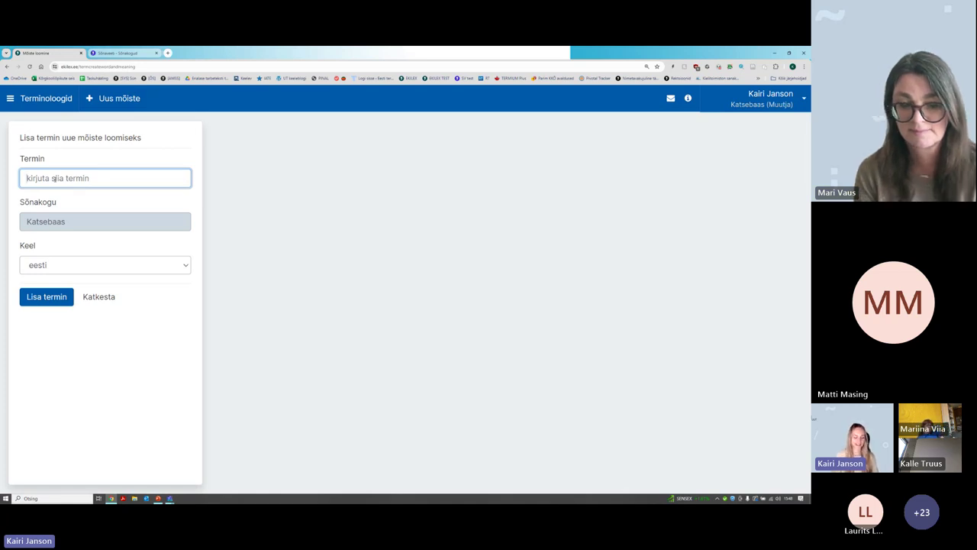
{"action": "type", "text": "piht"}
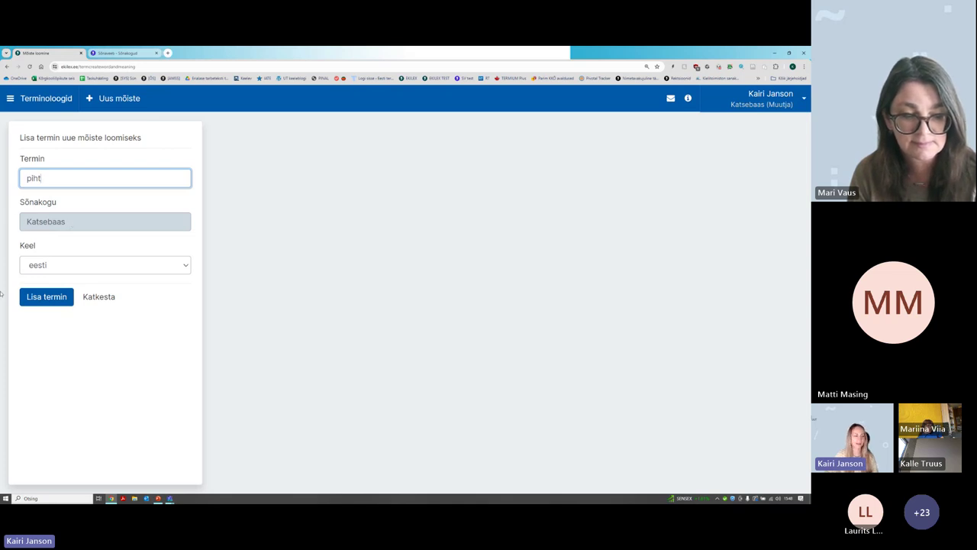
{"action": "left_click", "coordinate": [42, 297]}
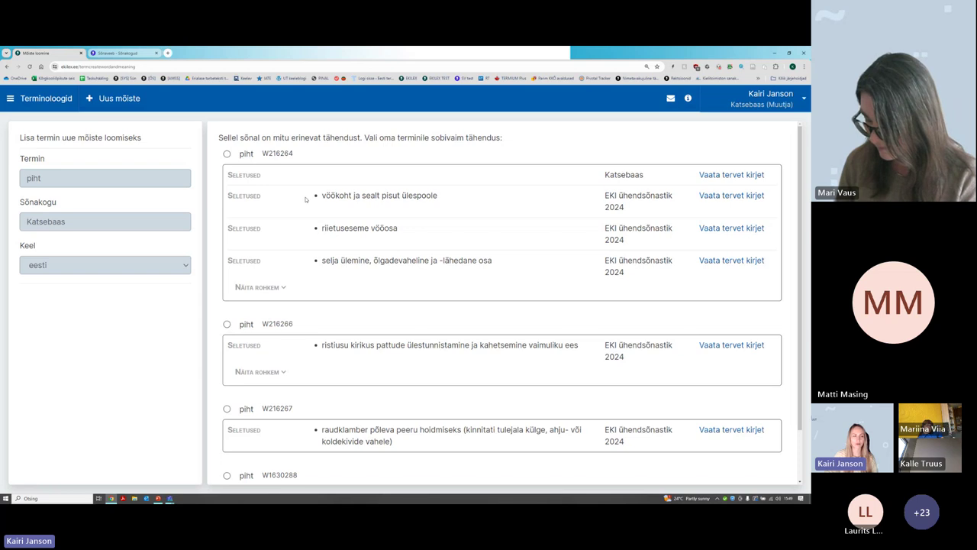
Examine the explanations listed under the first homonym of "piht"
{"action": "double_click", "coordinate": [242, 154]}
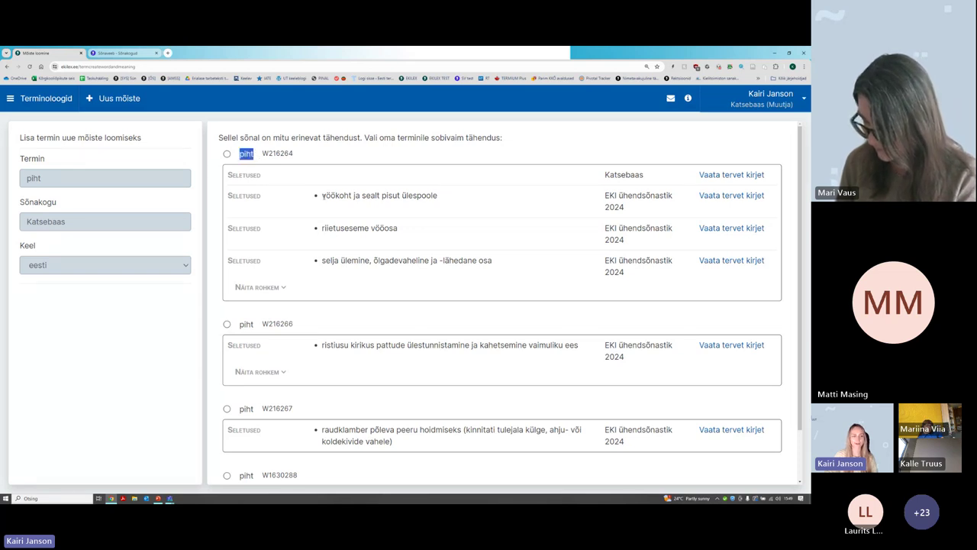
{"action": "left_click_drag", "start_coordinate": [322, 195], "coordinate": [377, 211]}
{"action": "left_click_drag", "start_coordinate": [324, 228], "coordinate": [402, 231]}
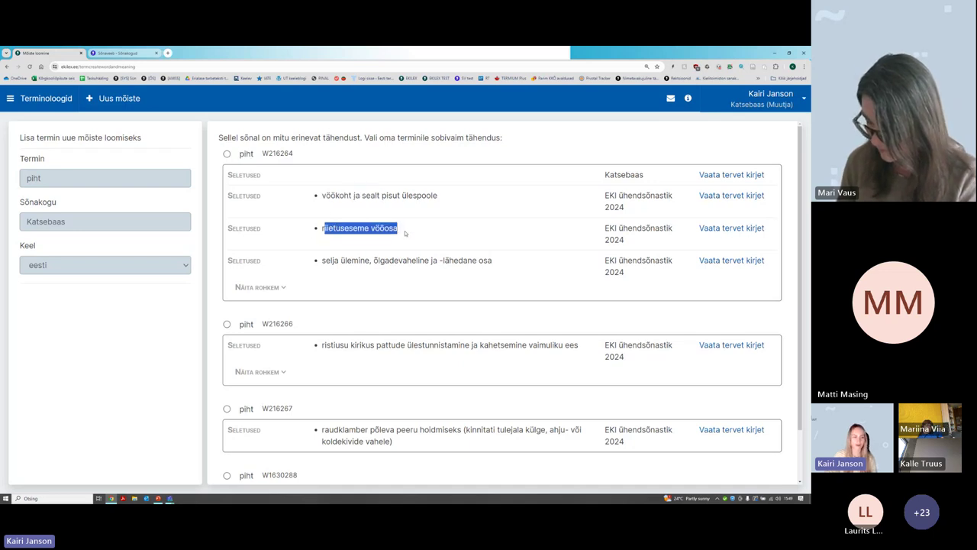
{"action": "left_click", "coordinate": [362, 270]}
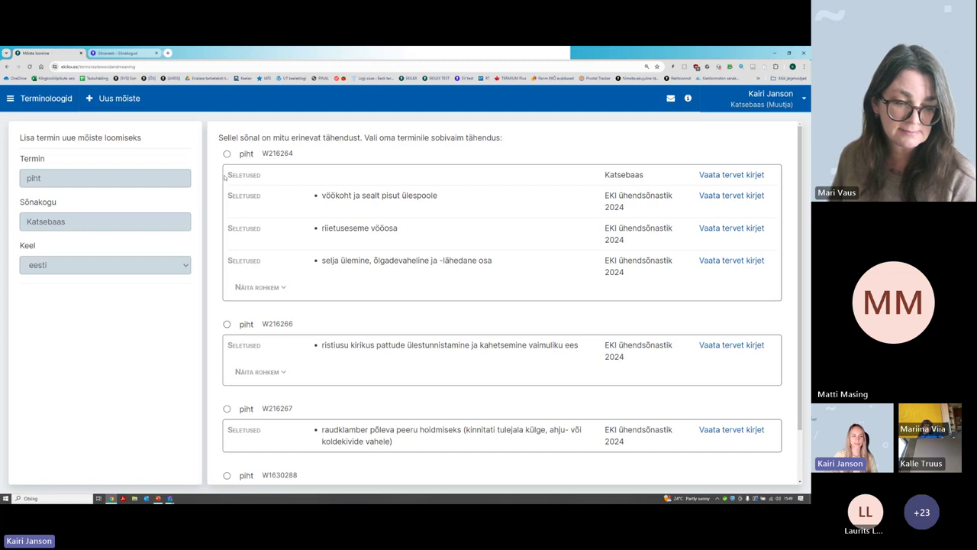
Try out the different "piht" homonyms as the matching meaning, and go back to changing the term
{"action": "left_click", "coordinate": [227, 153]}
{"action": "left_click", "coordinate": [227, 324]}
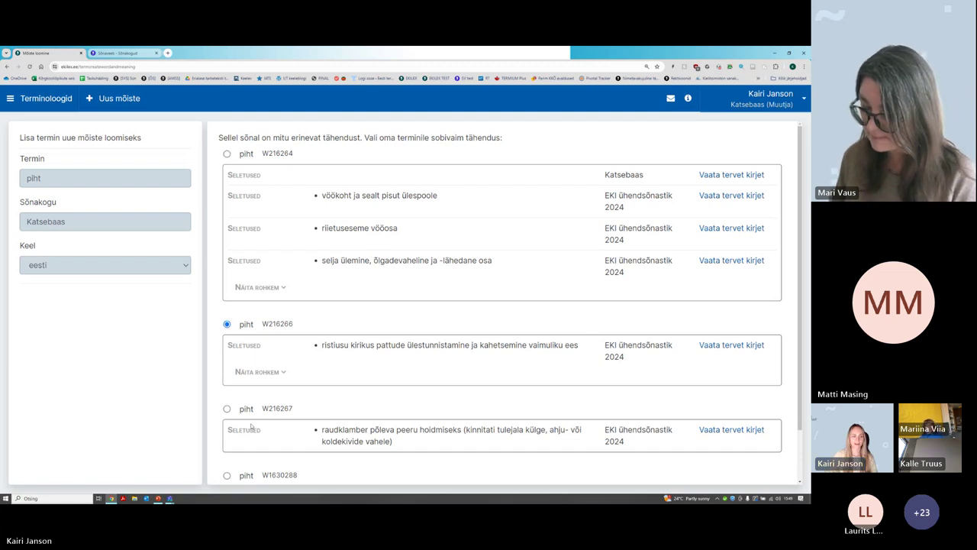
{"action": "left_click", "coordinate": [226, 408]}
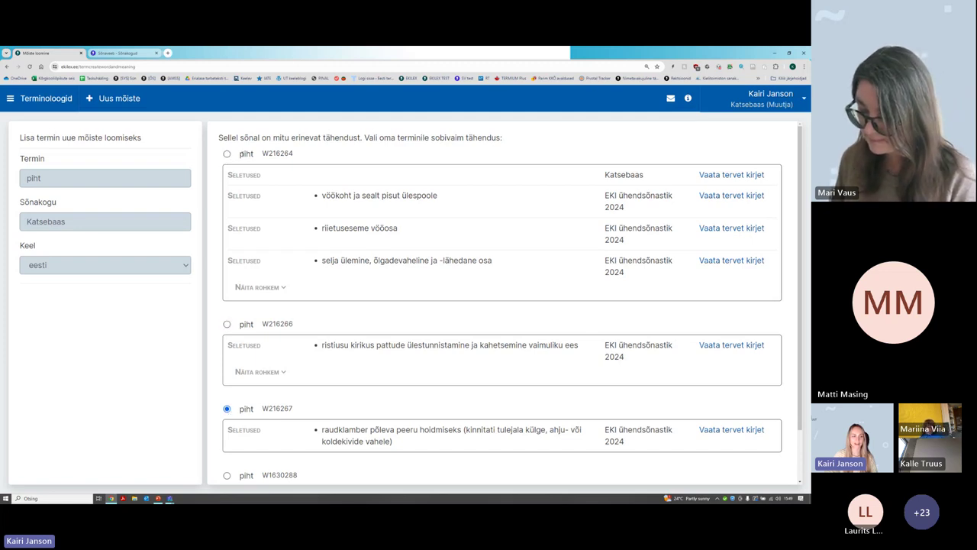
{"action": "left_click", "coordinate": [227, 153]}
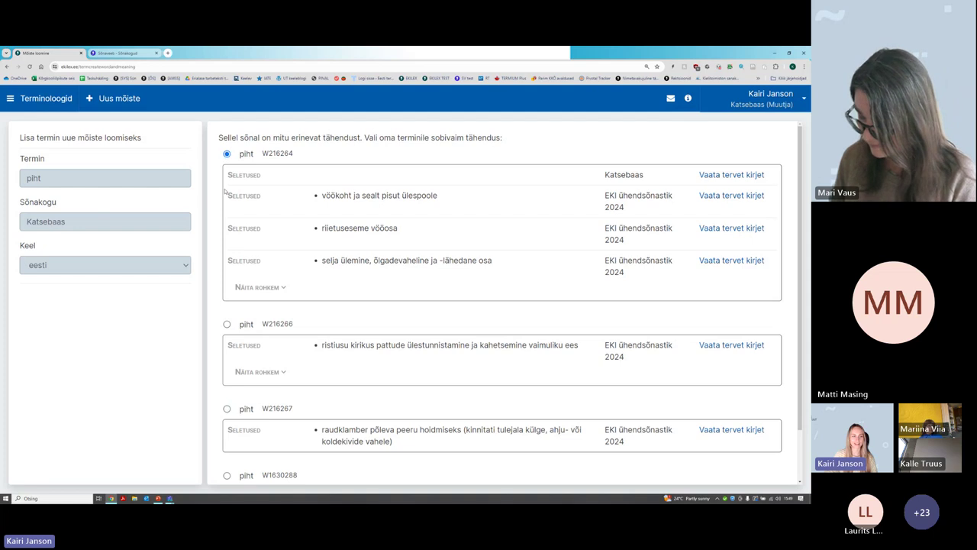
{"action": "left_click", "coordinate": [226, 324]}
{"action": "left_click", "coordinate": [227, 409]}
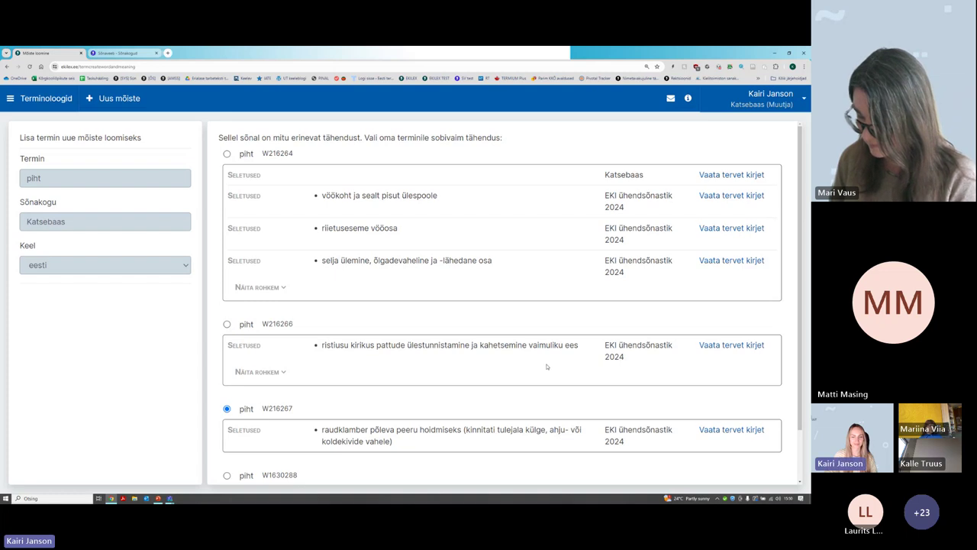
{"action": "scroll", "coordinate": [578, 351], "scroll_direction": "down", "scroll_amount": 2}
{"action": "left_click", "coordinate": [273, 477]}
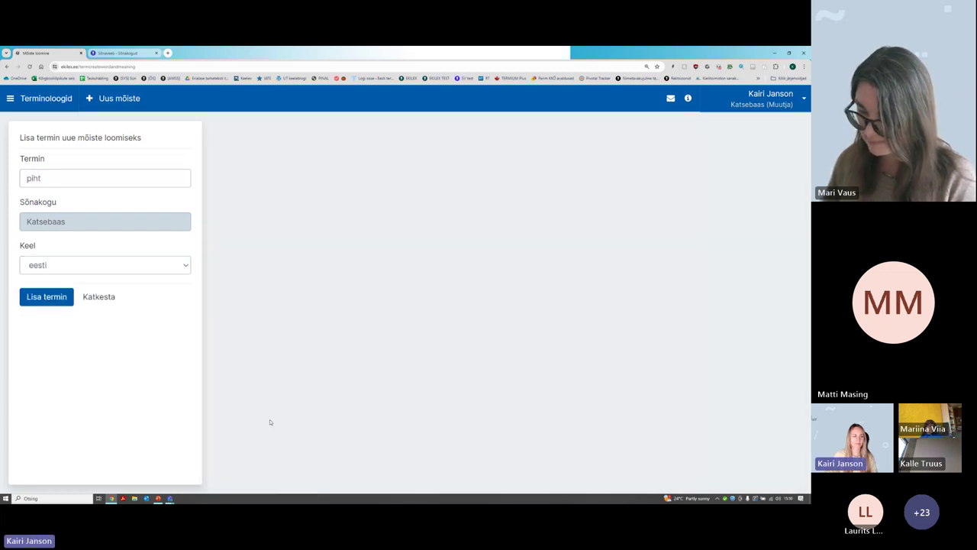
Replace the term with "klõpsulõks" and create the new concept with the existing word
{"action": "left_click_drag", "start_coordinate": [54, 178], "coordinate": [11, 181]}
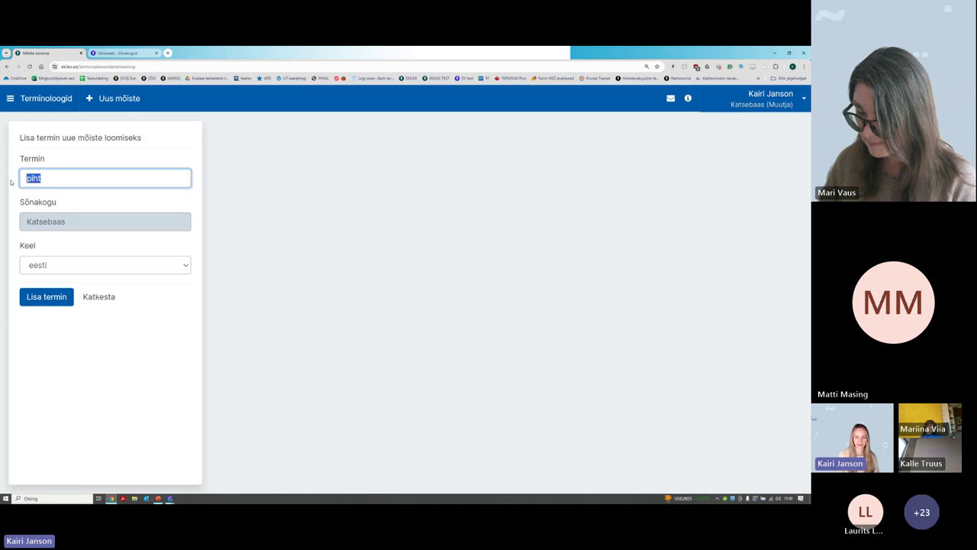
{"action": "type", "text": "klõpsulõks"}
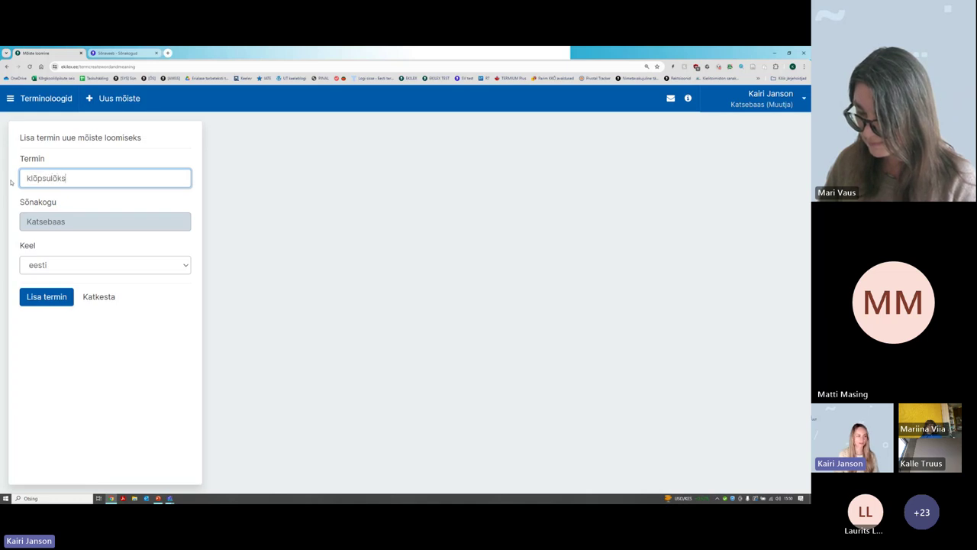
{"action": "left_click", "coordinate": [37, 303]}
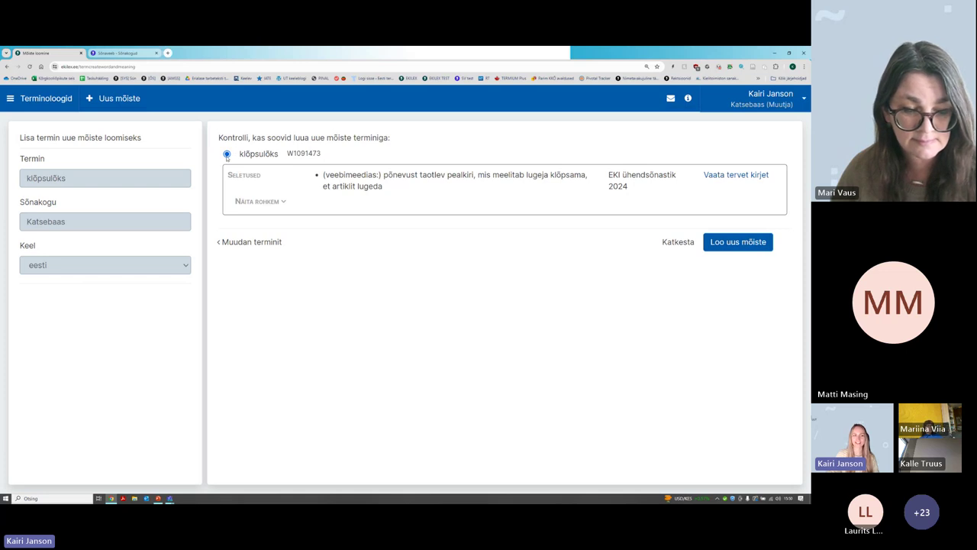
{"action": "left_click", "coordinate": [757, 242]}
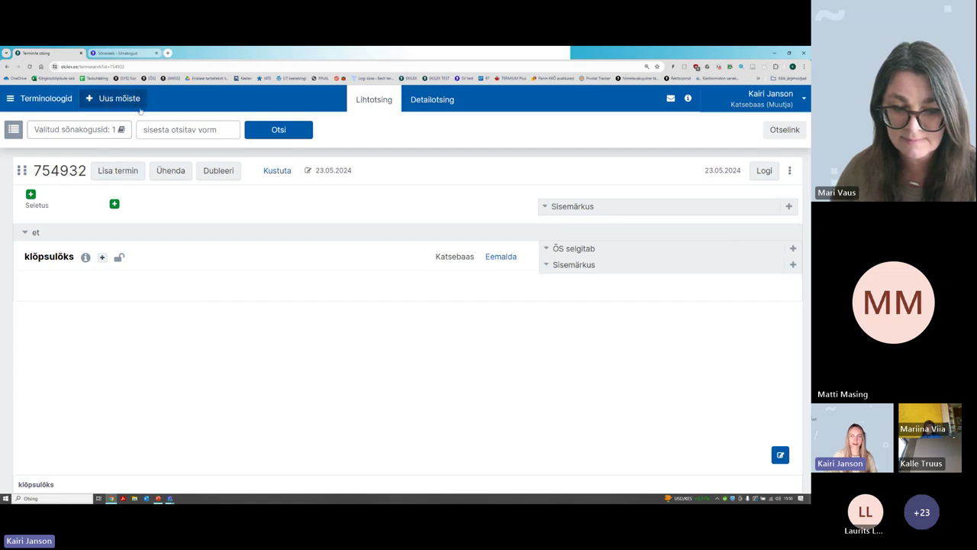
Add the term "clickbait" to the klõpsulõks concept with English (inglise) as its language
{"action": "left_click", "coordinate": [109, 171]}
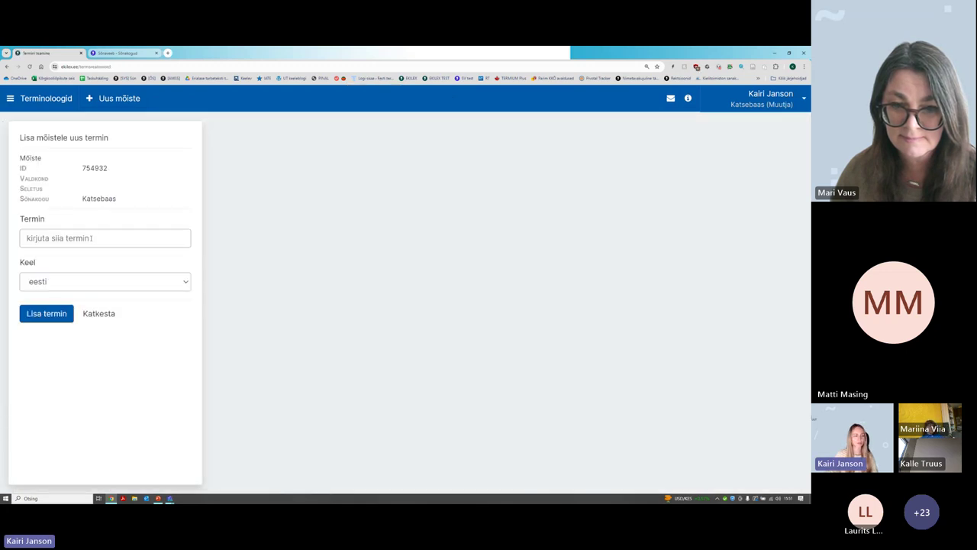
{"action": "left_click", "coordinate": [92, 237]}
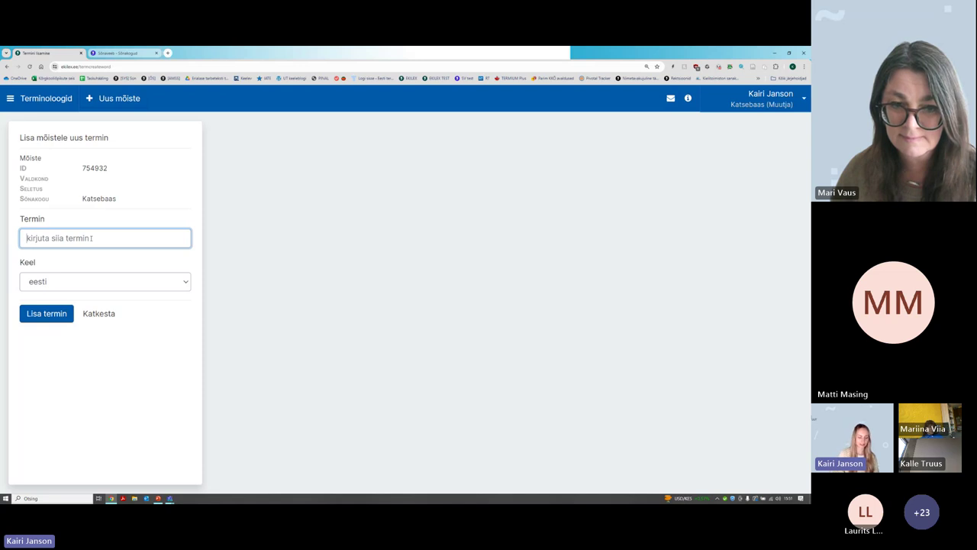
{"action": "type", "text": "clickba"}
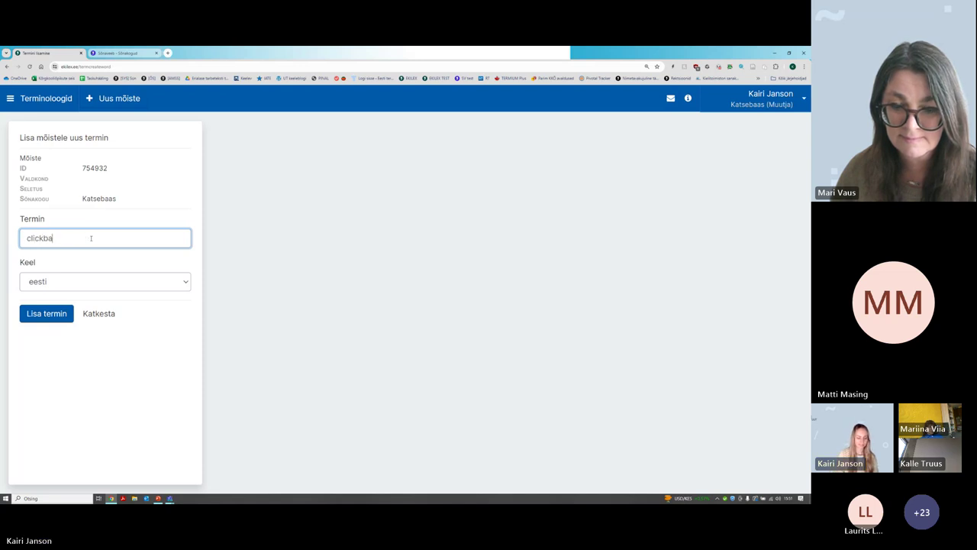
{"action": "type", "text": "it"}
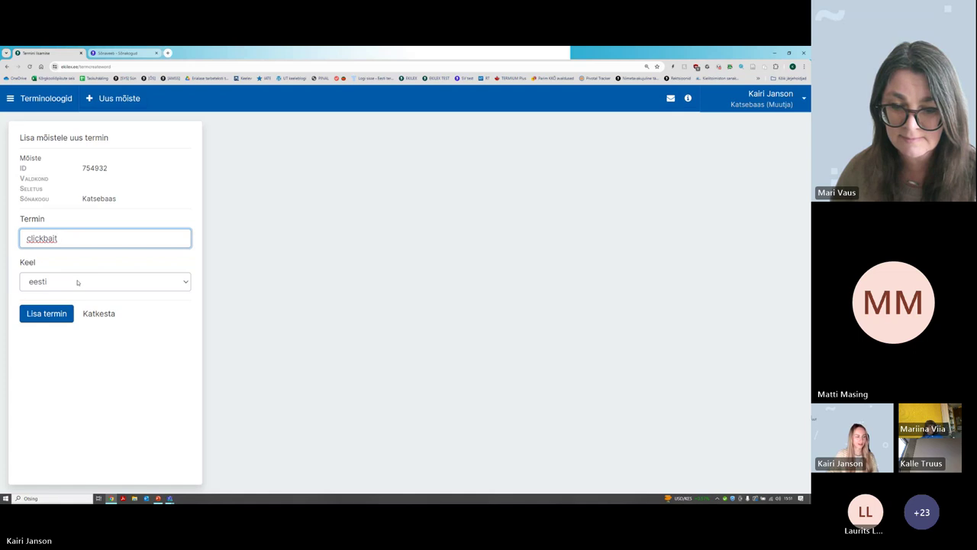
{"action": "left_click", "coordinate": [78, 281]}
{"action": "left_click", "coordinate": [46, 296]}
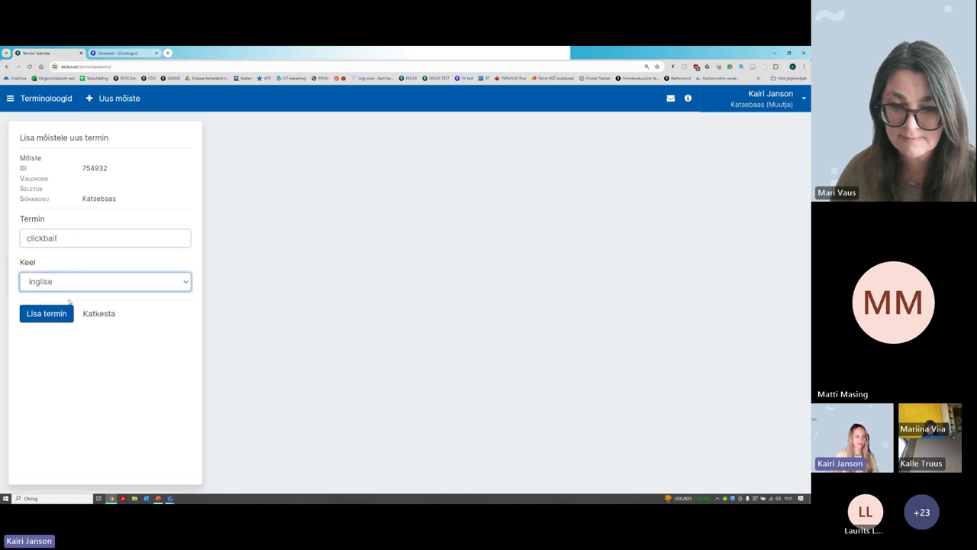
{"action": "left_click", "coordinate": [52, 316]}
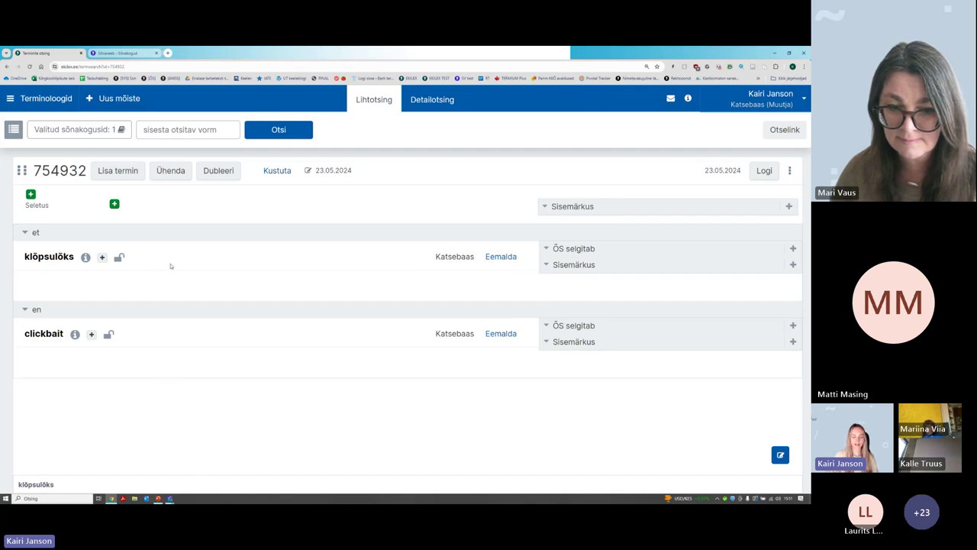
Start a new explanation for the klõpsulõks concept with the text "pealkiri, mis äratab lugejas uudishimu ja mille eesmärk on, et lugeja pealkirjale klõpsaks"
{"action": "left_click", "coordinate": [115, 204]}
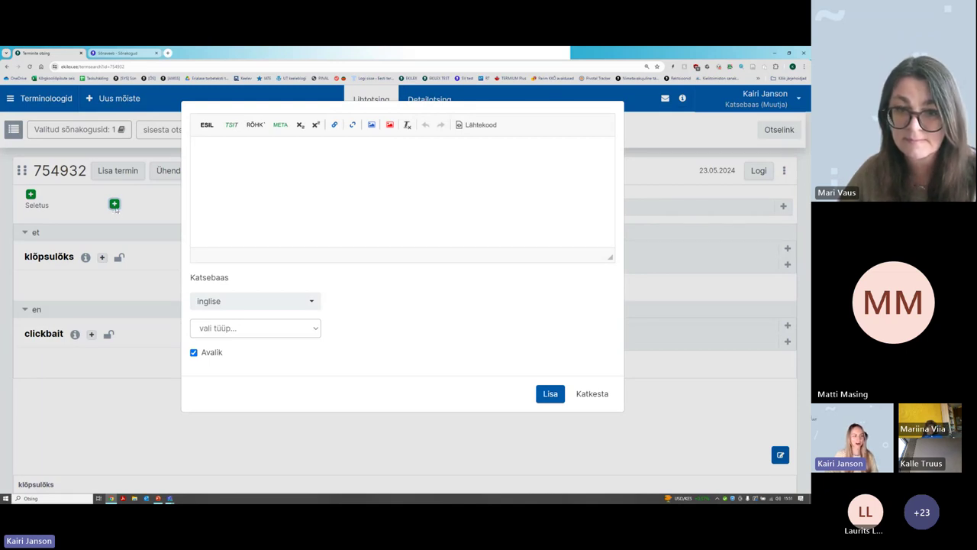
{"action": "left_click", "coordinate": [268, 186]}
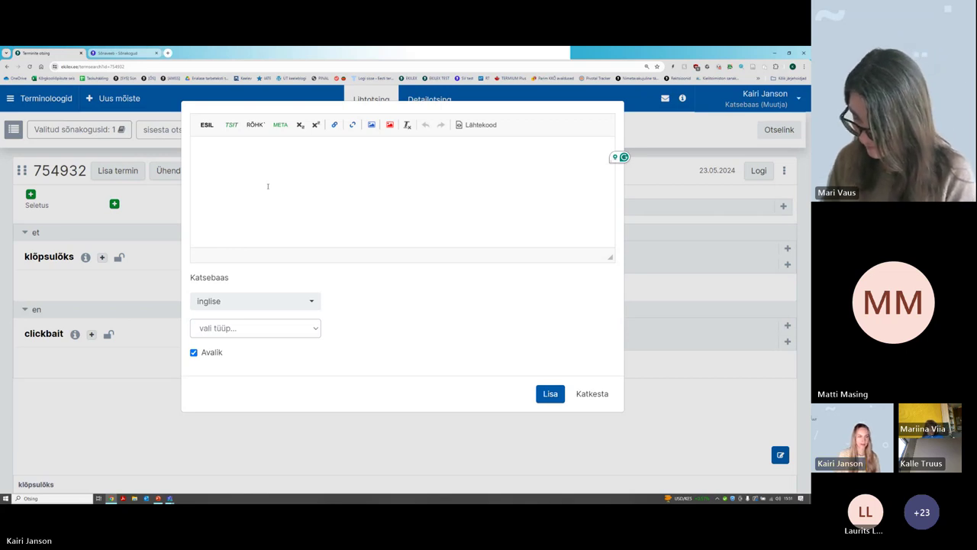
{"action": "type", "text": "pealkiri,"}
{"action": "type", "text": "m"}
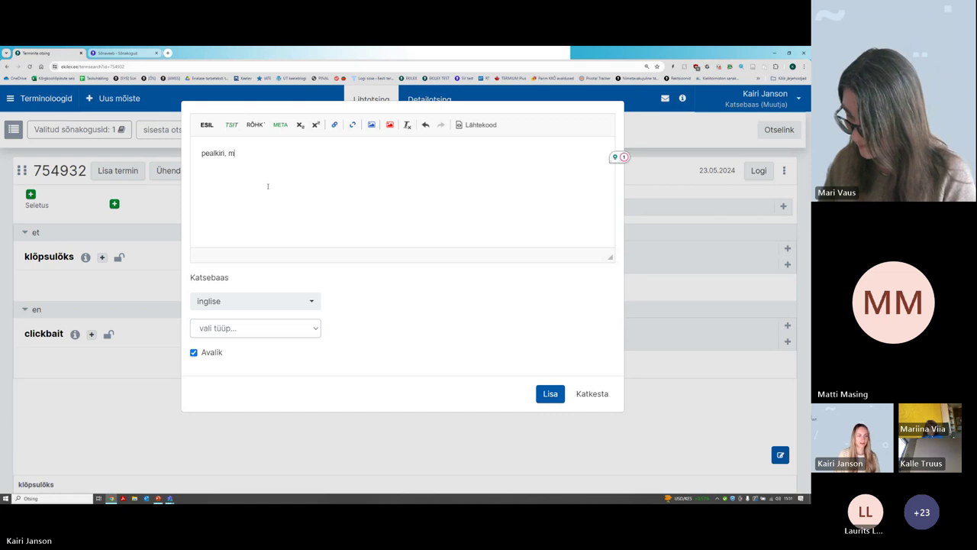
{"action": "type", "text": "is ära"}
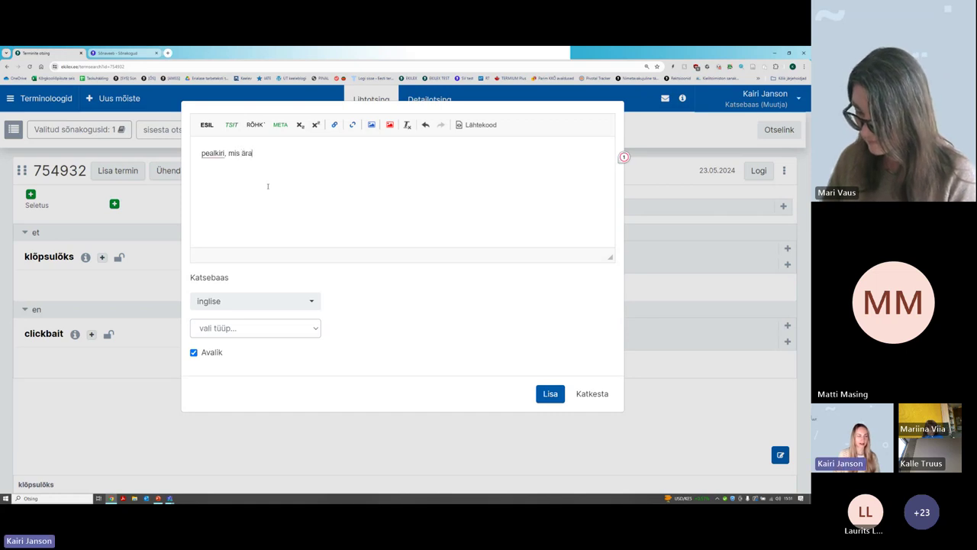
{"action": "type", "text": "tab lugejas u"}
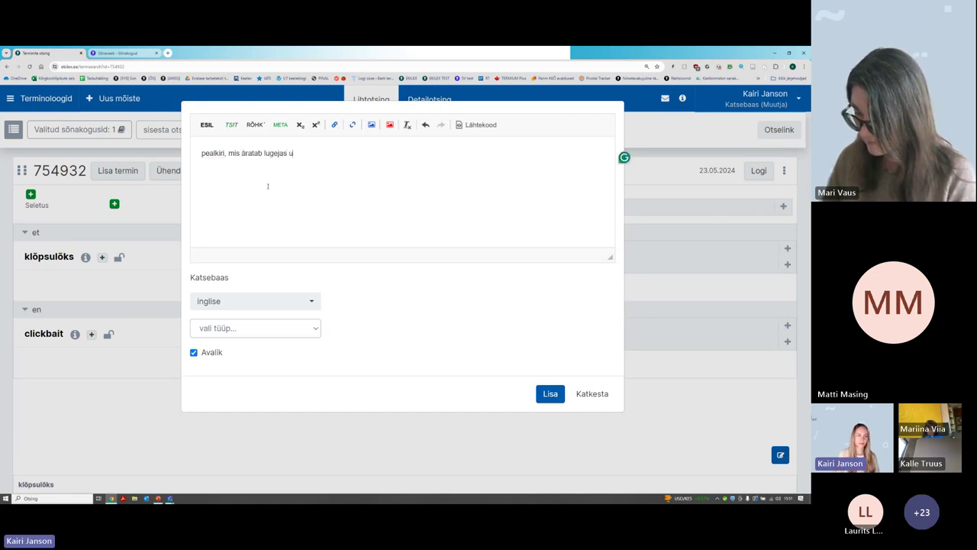
{"action": "type", "text": "udishimu ja "}
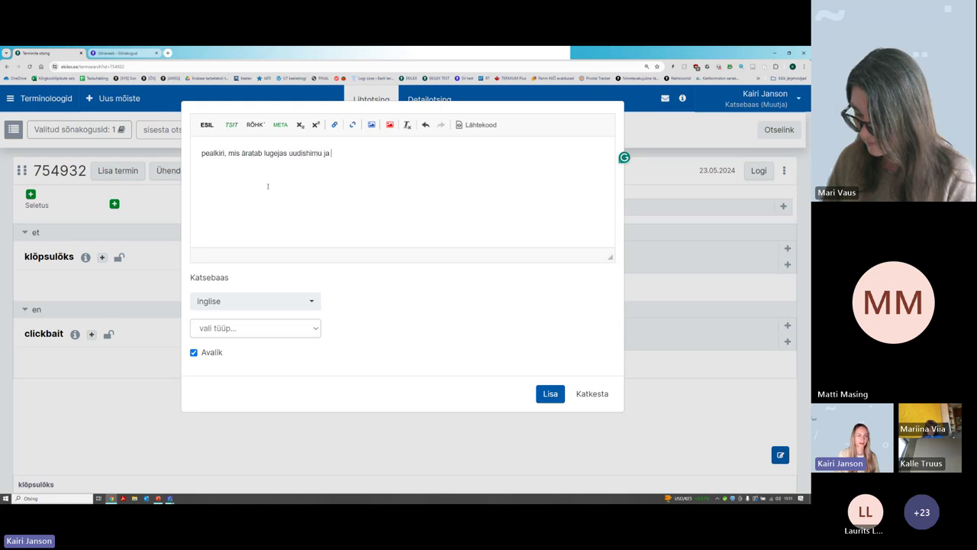
{"action": "type", "text": "mille eesmärk on"}
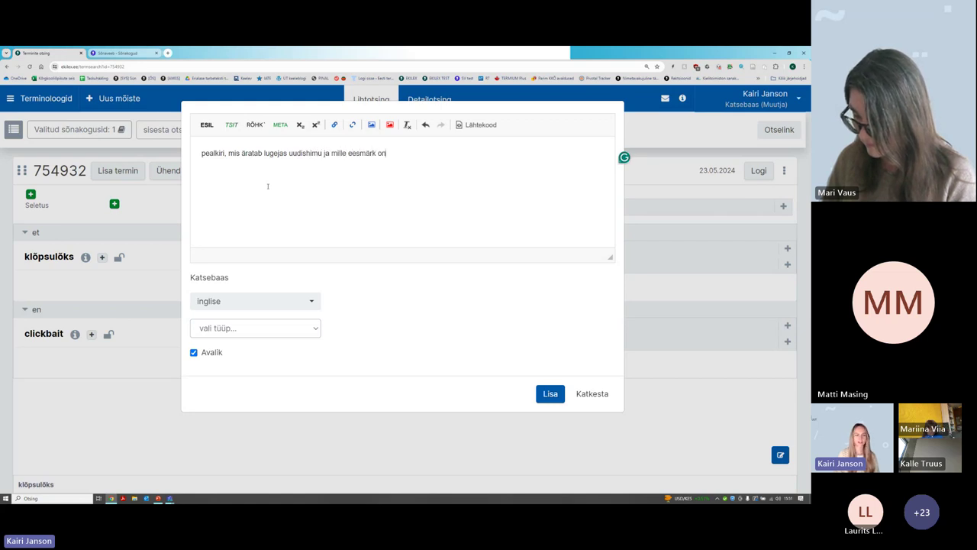
{"action": "type", "text": ", et lugeja p"}
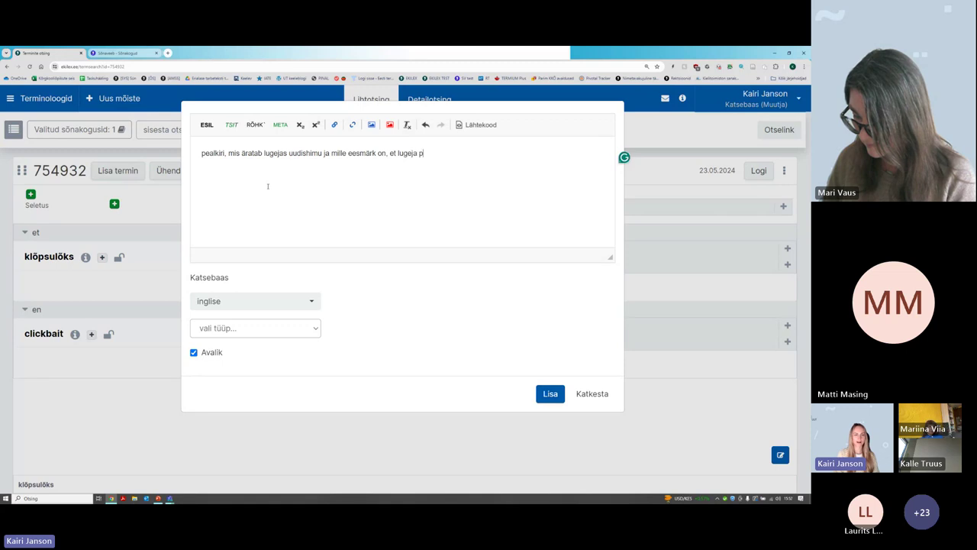
{"action": "type", "text": "ealkir"}
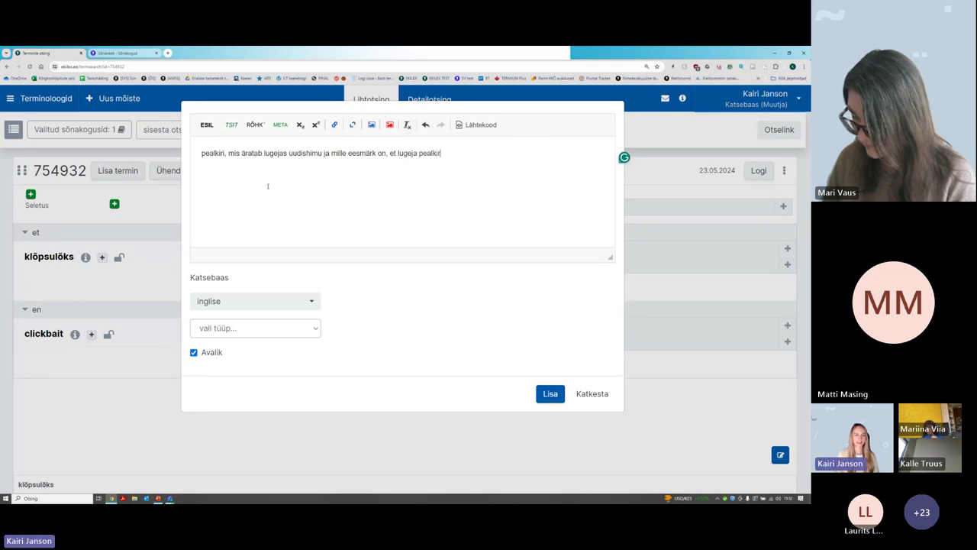
{"action": "type", "text": "jale klõpsaks"}
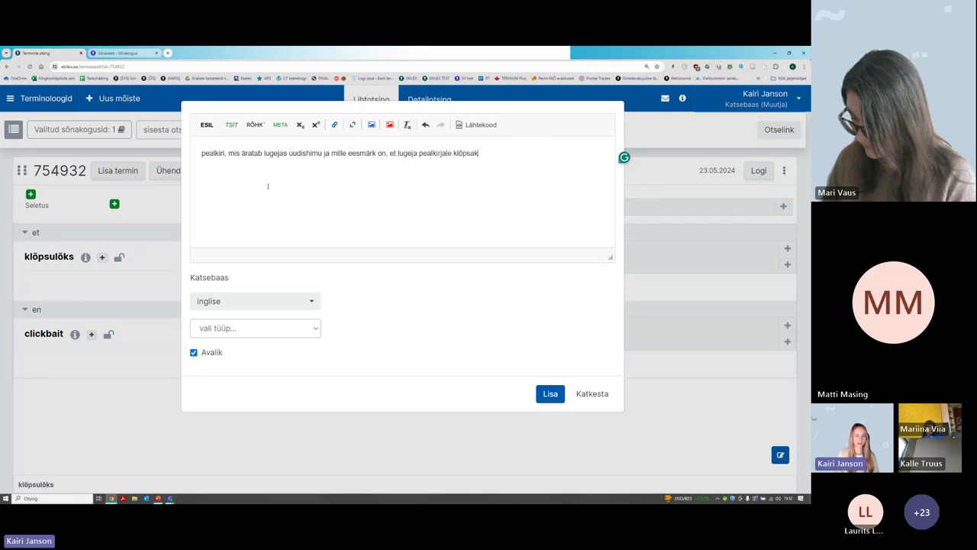
Examine the opening letter and the ending of the entered definition text
{"action": "left_click", "coordinate": [201, 153]}
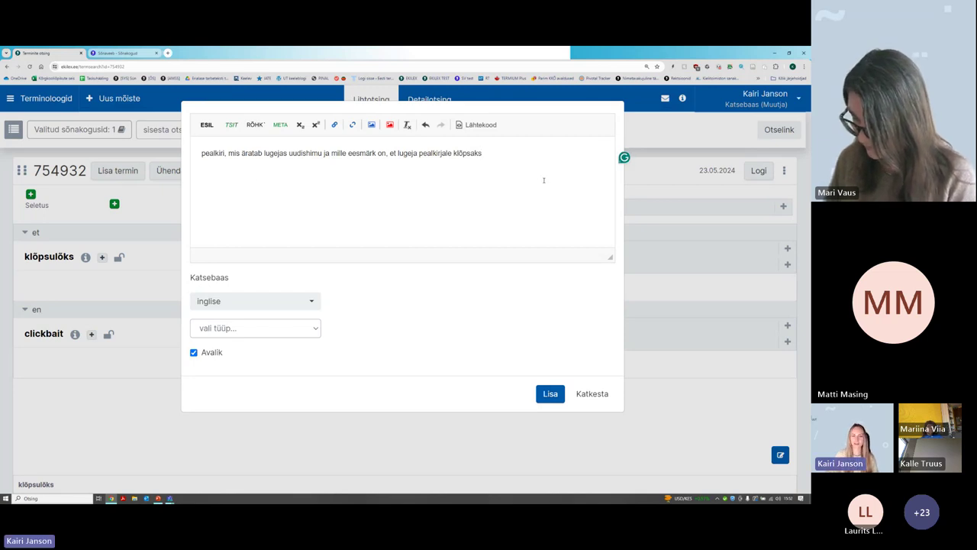
{"action": "key", "text": "Home"}
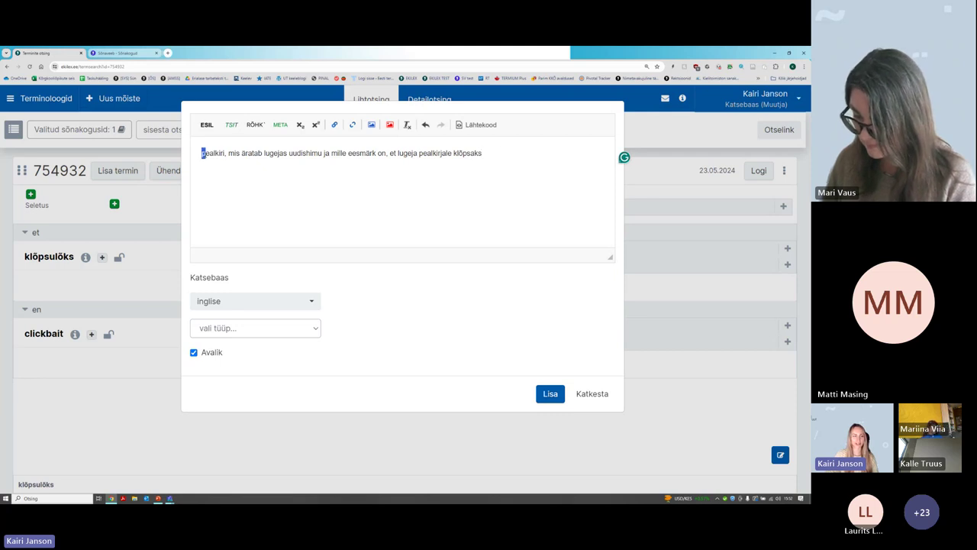
{"action": "left_click", "coordinate": [484, 152]}
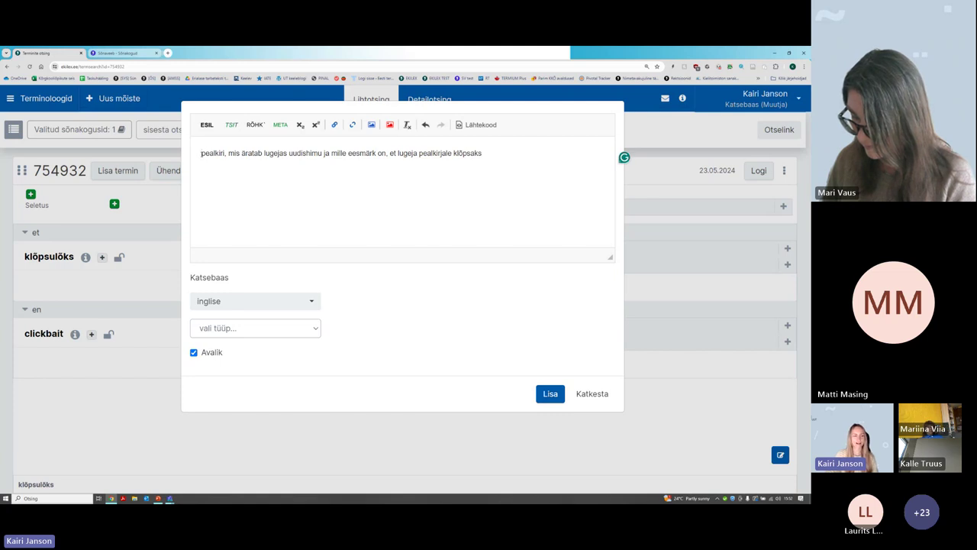
{"action": "mouse_move", "coordinate": [201, 153]}
{"action": "left_mouse_down"}
{"action": "mouse_move", "coordinate": [483, 147]}
{"action": "mouse_move", "coordinate": [200, 153]}
{"action": "left_mouse_up"}
{"action": "left_click", "coordinate": [484, 152]}
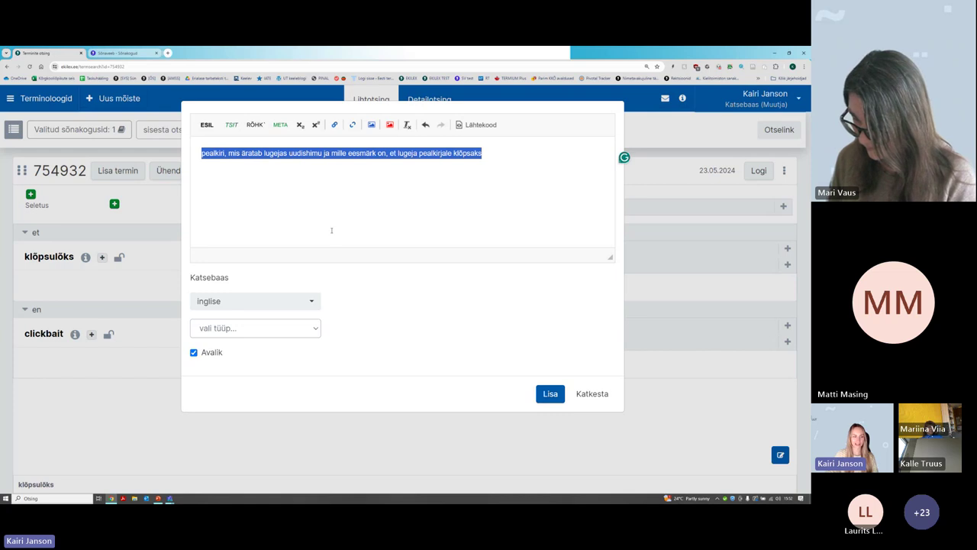
{"action": "left_click", "coordinate": [308, 225]}
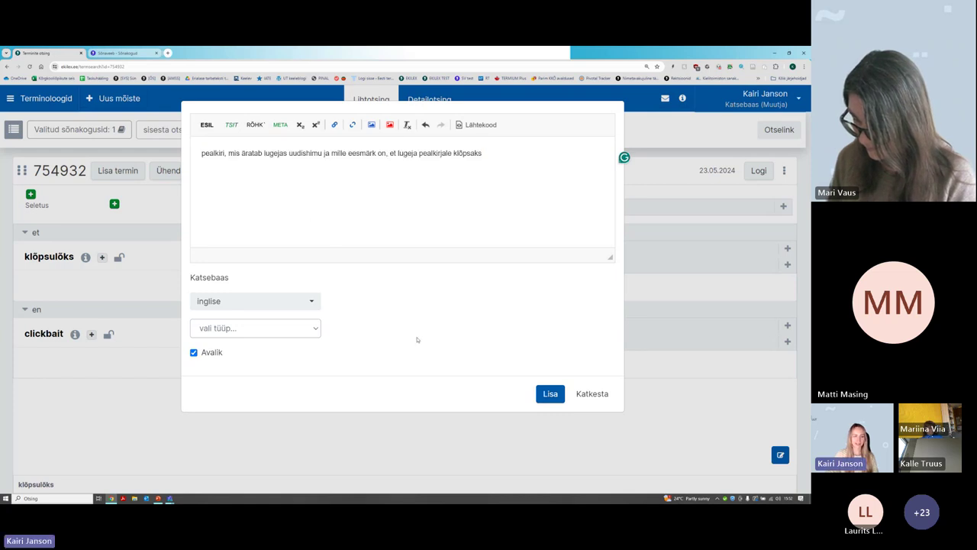
Set the explanation's language to eesti and its type to definitsioon, and add it to the concept
{"action": "left_click", "coordinate": [296, 303]}
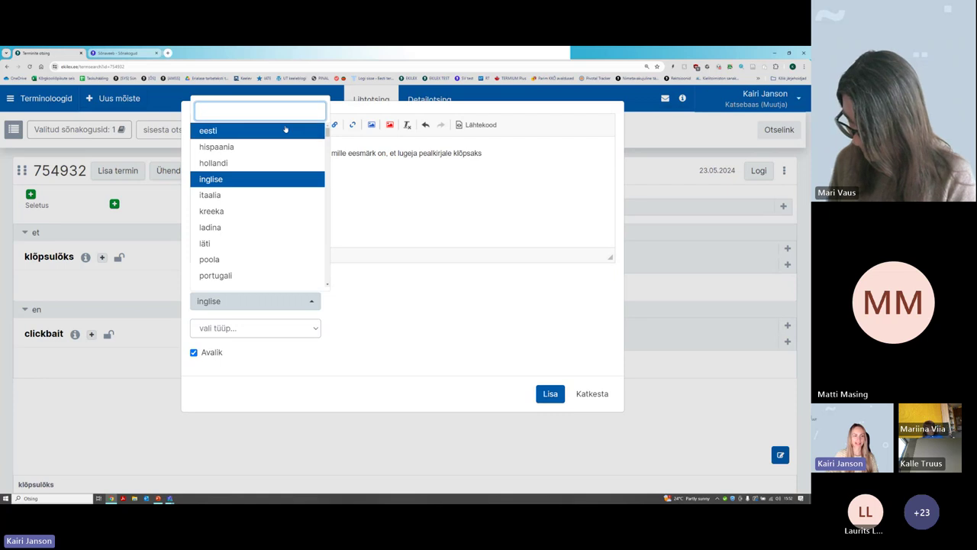
{"action": "left_click", "coordinate": [285, 130]}
{"action": "left_click_drag", "start_coordinate": [206, 153], "coordinate": [496, 168]}
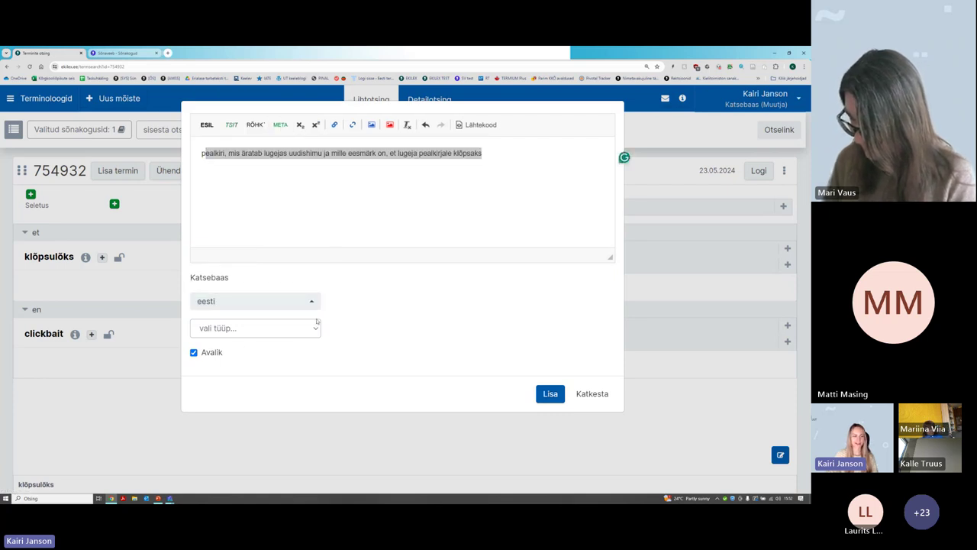
{"action": "left_click", "coordinate": [223, 330]}
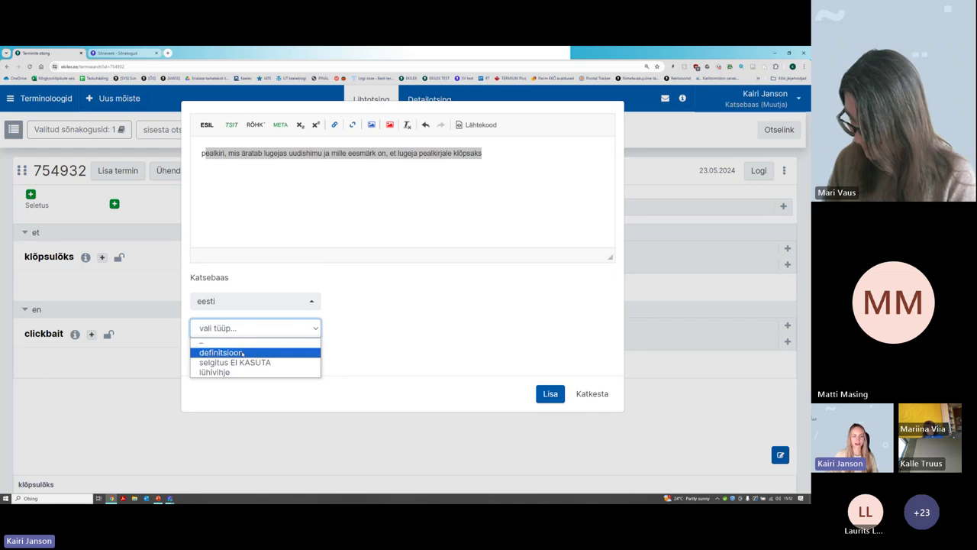
{"action": "left_click", "coordinate": [246, 353]}
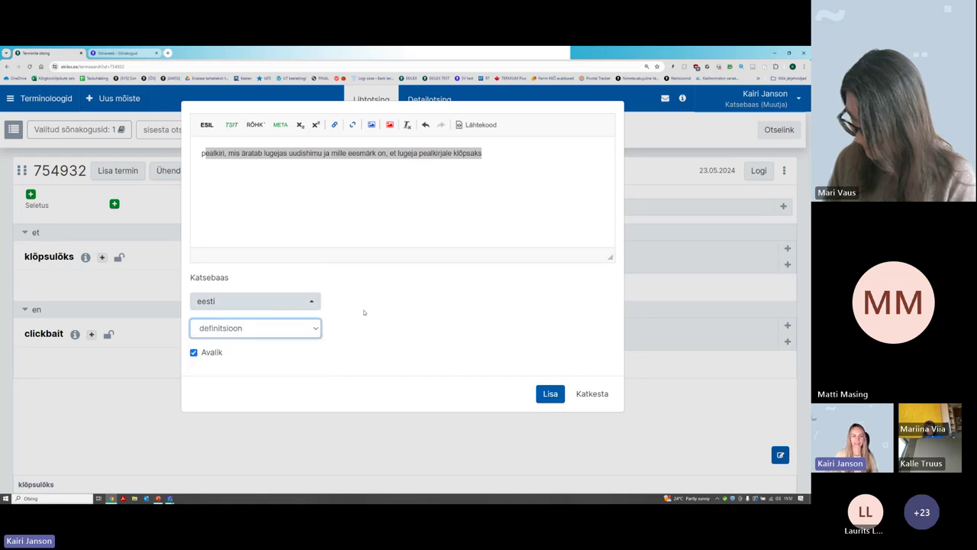
{"action": "left_click", "coordinate": [468, 319]}
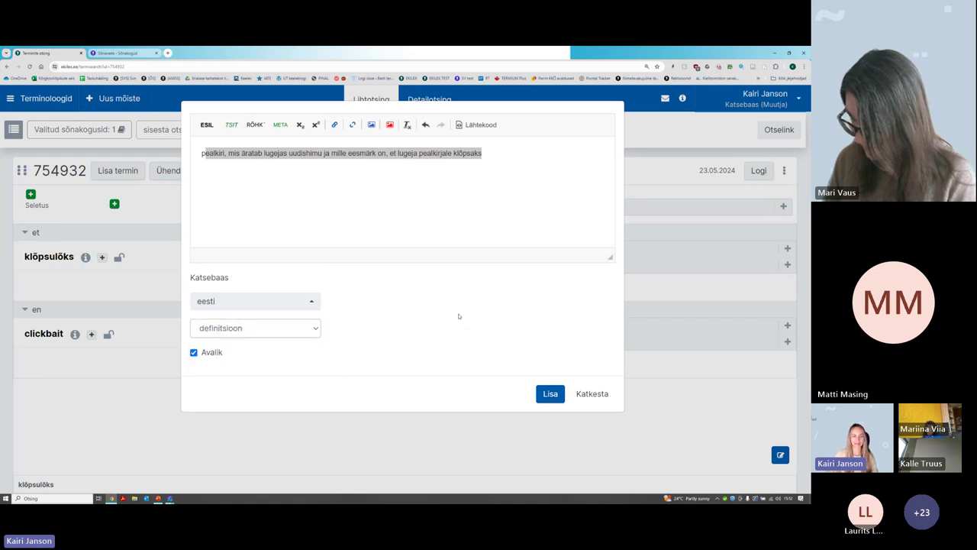
{"action": "left_click", "coordinate": [549, 393]}
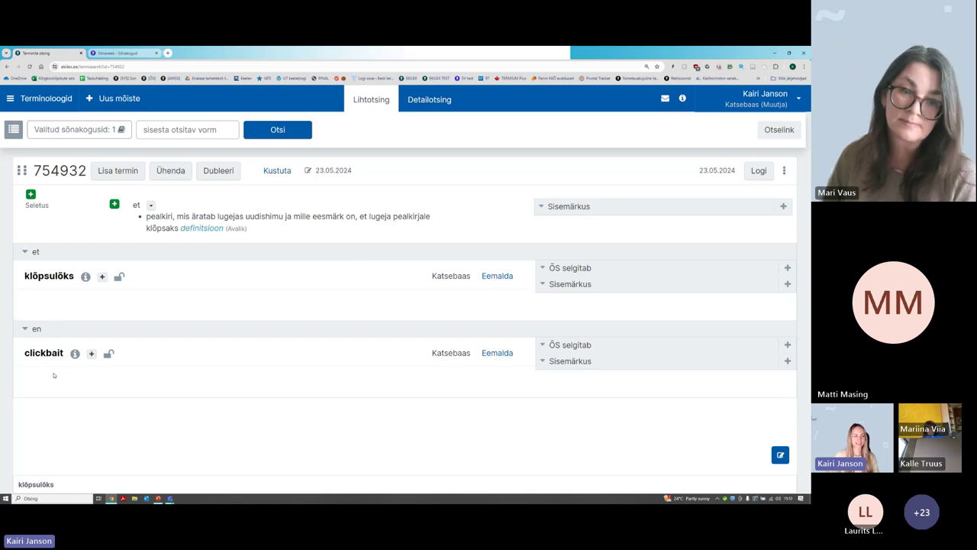
Start adding a source reference to the Estonian definition and search the sources for "meedia terminikomisjon"
{"action": "mouse_move", "coordinate": [264, 226]}
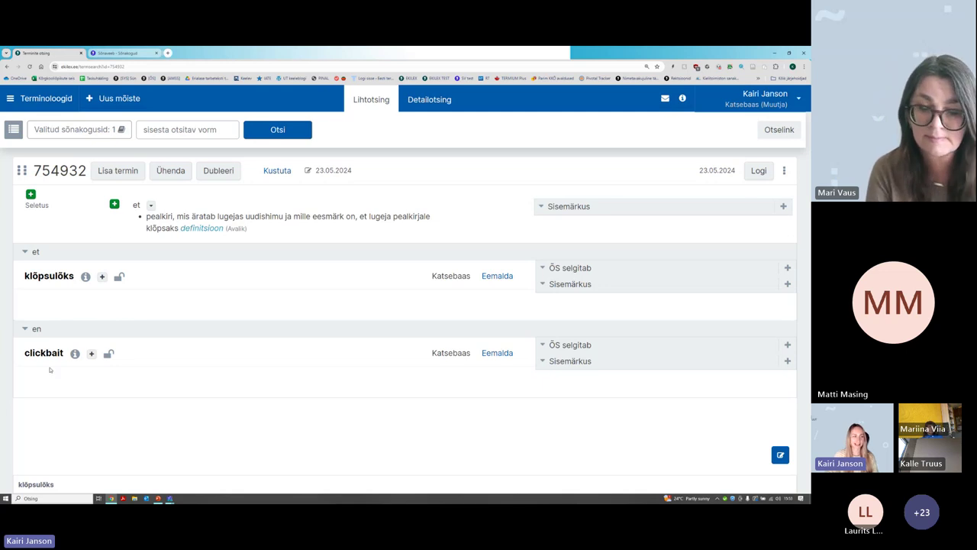
{"action": "mouse_move", "coordinate": [147, 226]}
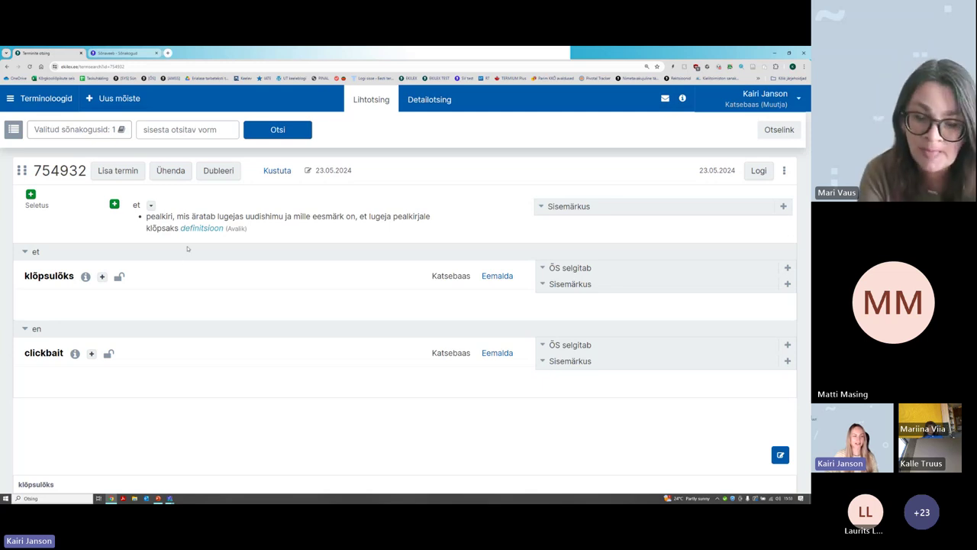
{"action": "mouse_move", "coordinate": [191, 230]}
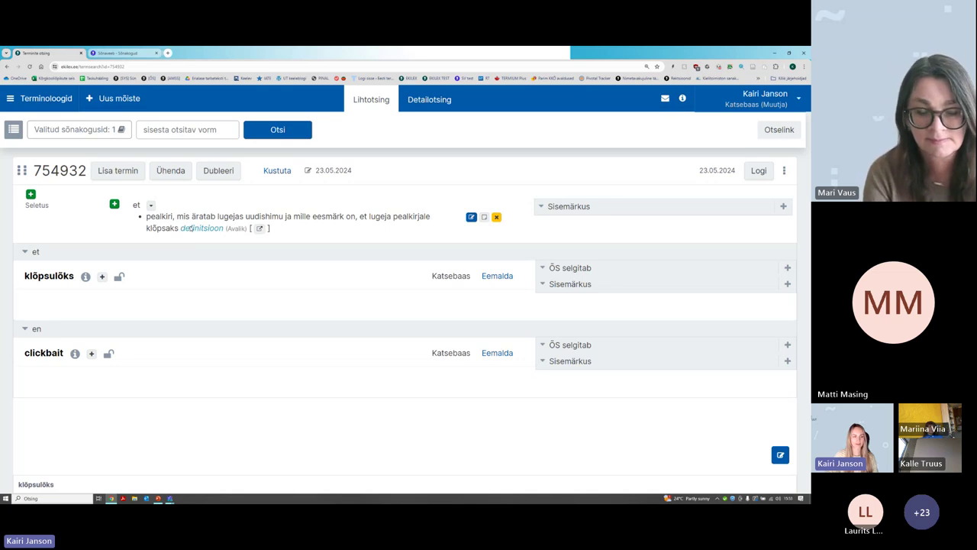
{"action": "left_click", "coordinate": [261, 228]}
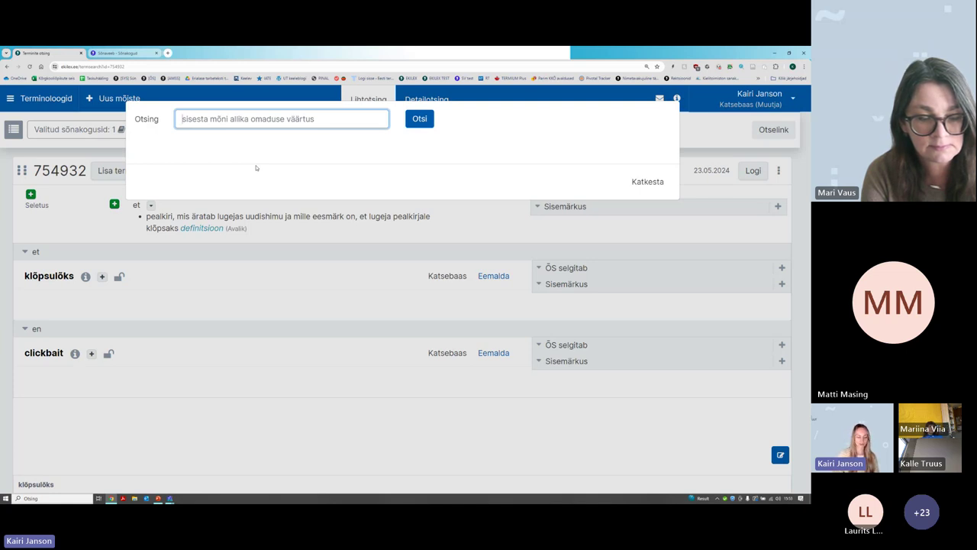
{"action": "type", "text": "meedia termini"}
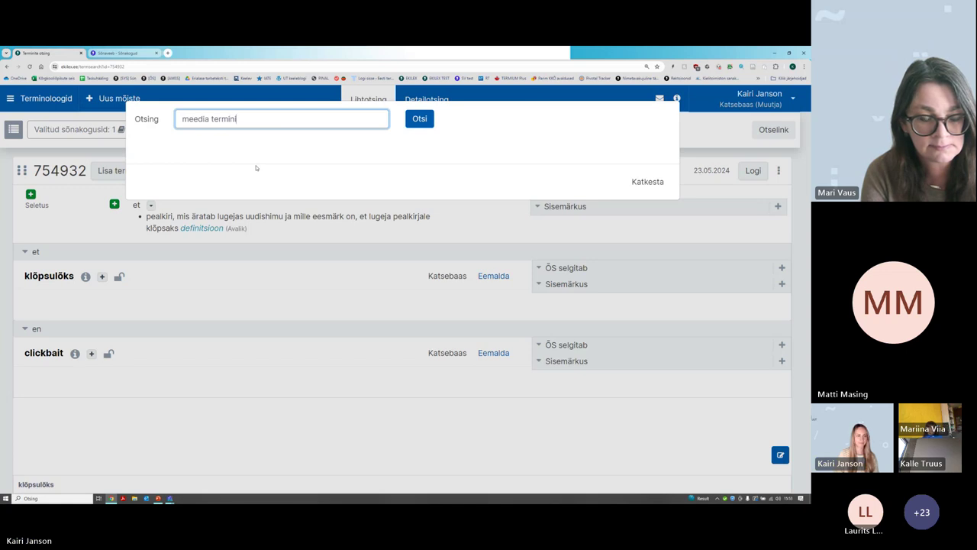
{"action": "type", "text": "komisjon"}
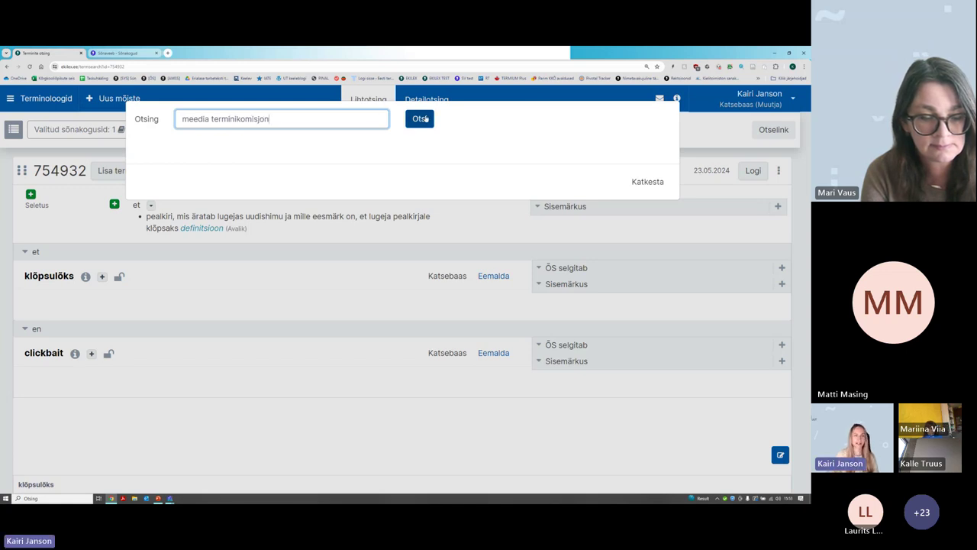
{"action": "left_click", "coordinate": [426, 119]}
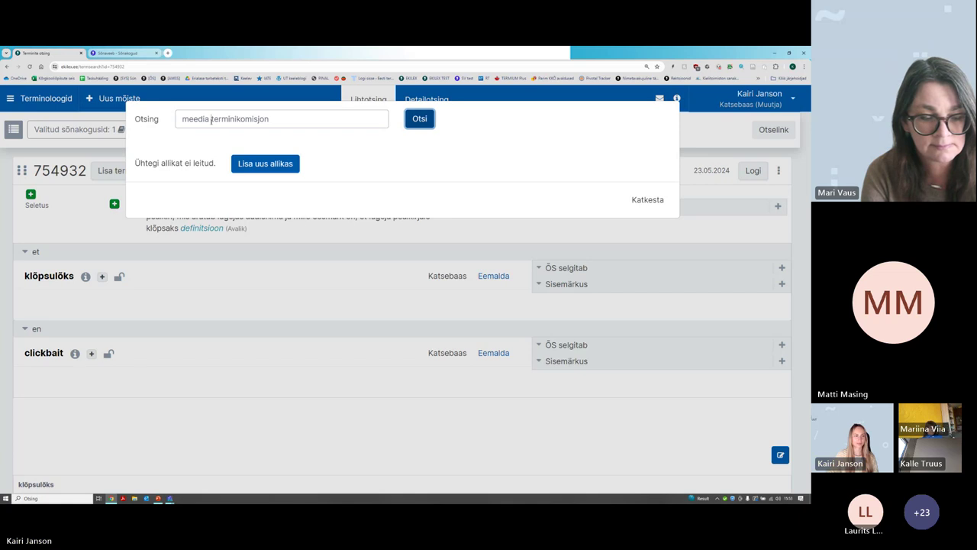
Broaden the source search to "meedia*" and look through the listed sources
{"action": "left_click_drag", "start_coordinate": [211, 119], "coordinate": [293, 114]}
{"action": "key", "text": "BackSpace"}
{"action": "key", "text": "BackSpace"}
{"action": "type", "text": "*"}
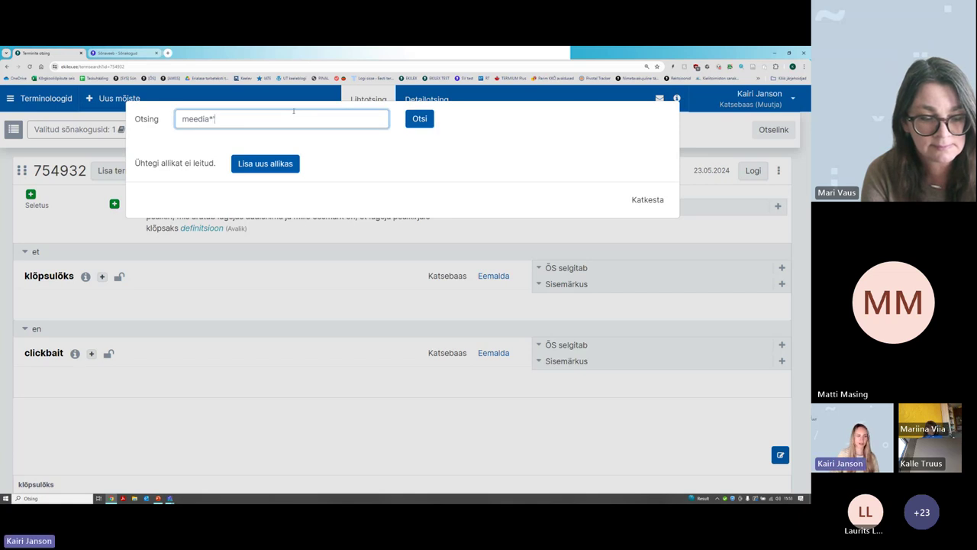
{"action": "key", "text": "Return"}
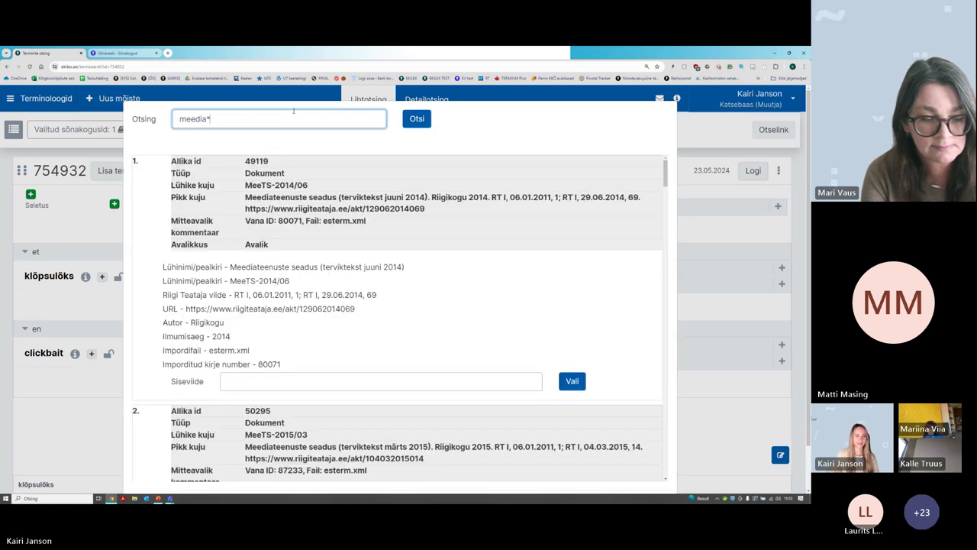
{"action": "scroll", "coordinate": [358, 351], "scroll_direction": "down", "scroll_amount": 12}
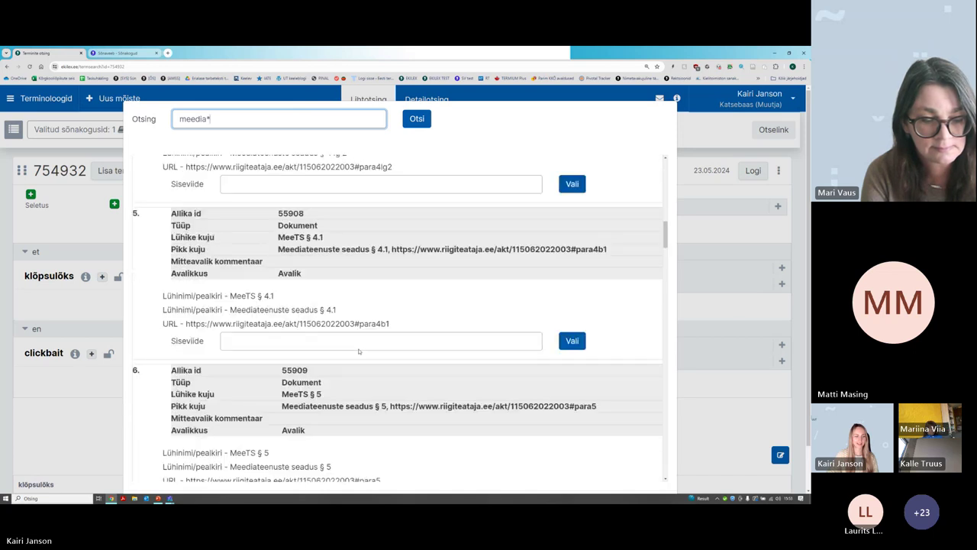
{"action": "scroll", "coordinate": [359, 349], "scroll_direction": "down", "scroll_amount": 20}
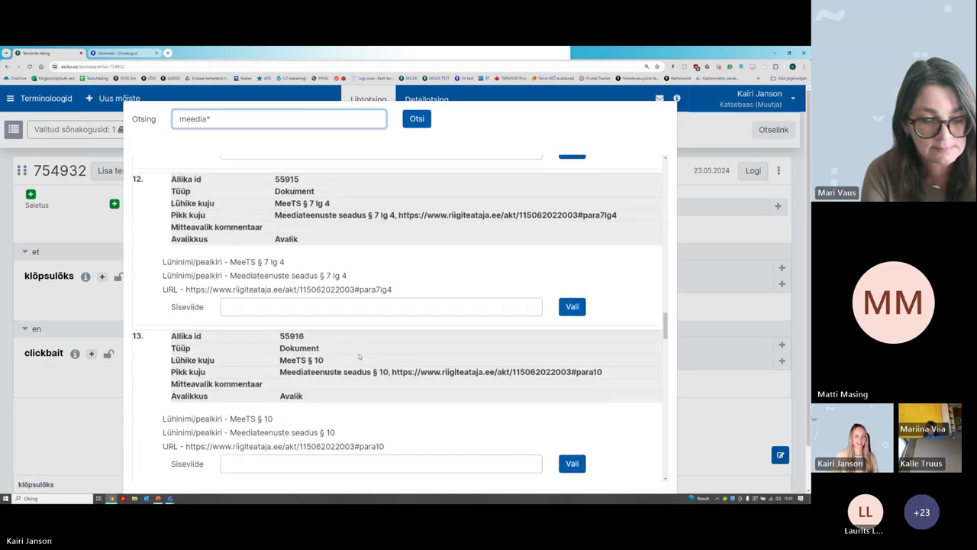
Narrow the source search to "meediaterminite*" to find the media terminology commission's source
{"action": "left_click", "coordinate": [207, 119]}
{"action": "type", "text": "te"}
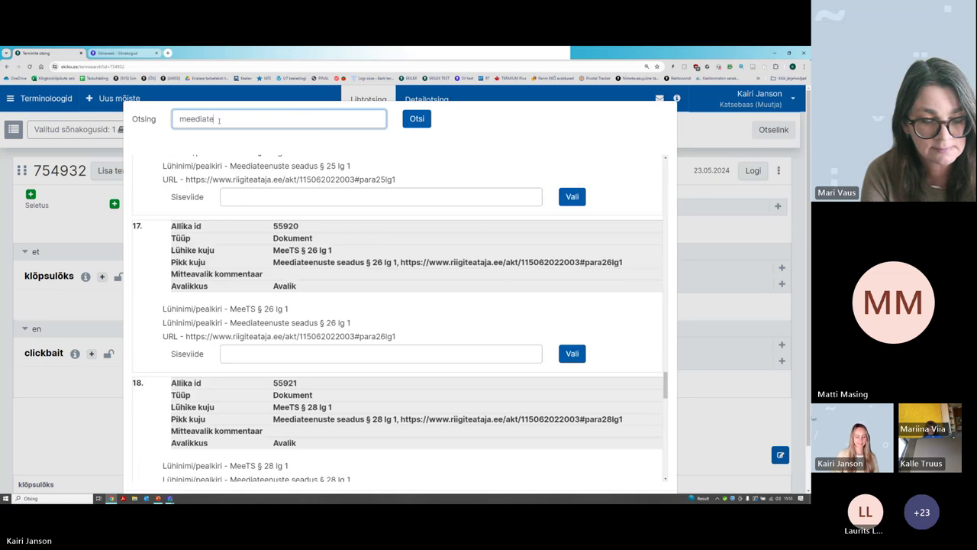
{"action": "type", "text": "rminite*"}
{"action": "key", "text": "Return"}
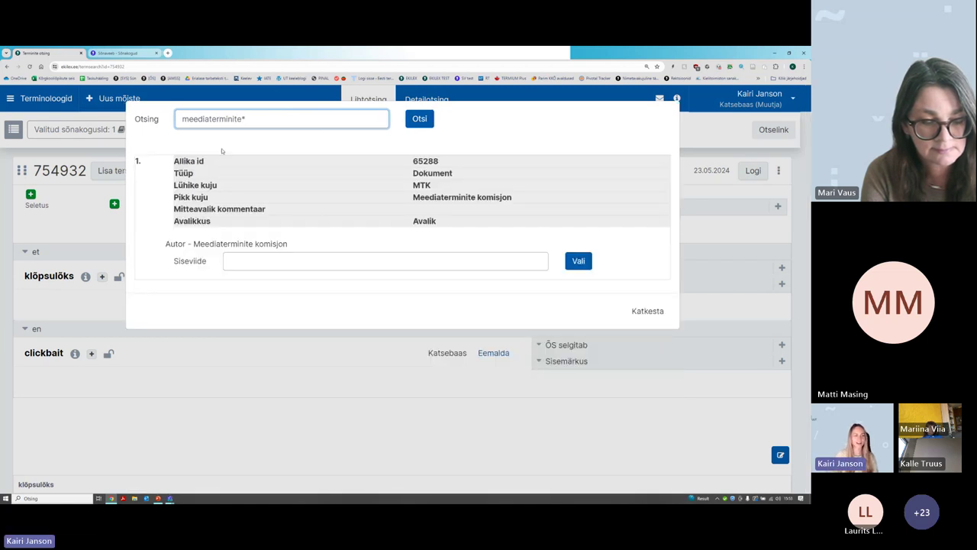
{"action": "key", "text": "shift+Left"}
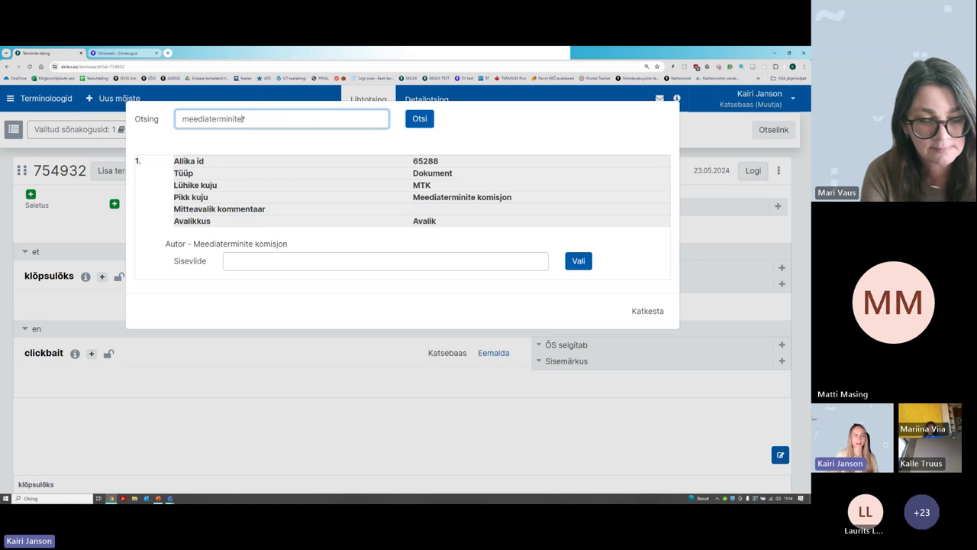
Attach the Meediaterminite komisjon source (MTK) to the Estonian definition without an internal reference
{"action": "key", "text": "shift+Left"}
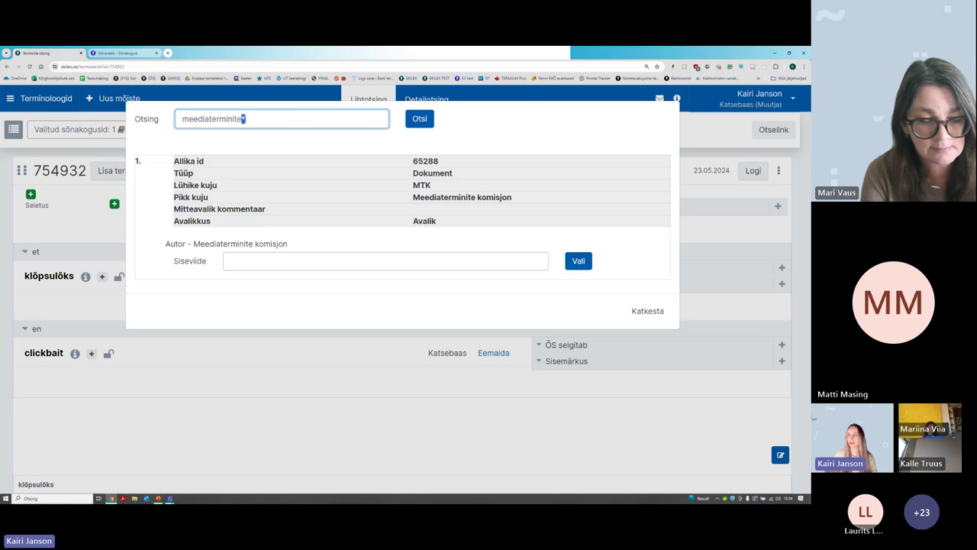
{"action": "left_click", "coordinate": [243, 120]}
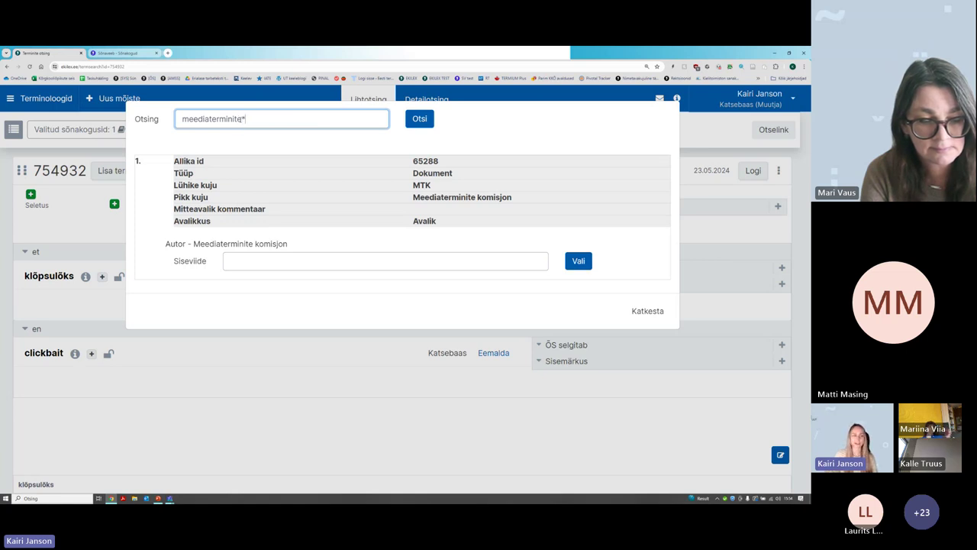
{"action": "left_click_drag", "start_coordinate": [243, 120], "coordinate": [212, 120]}
{"action": "key", "text": "ctrl+a"}
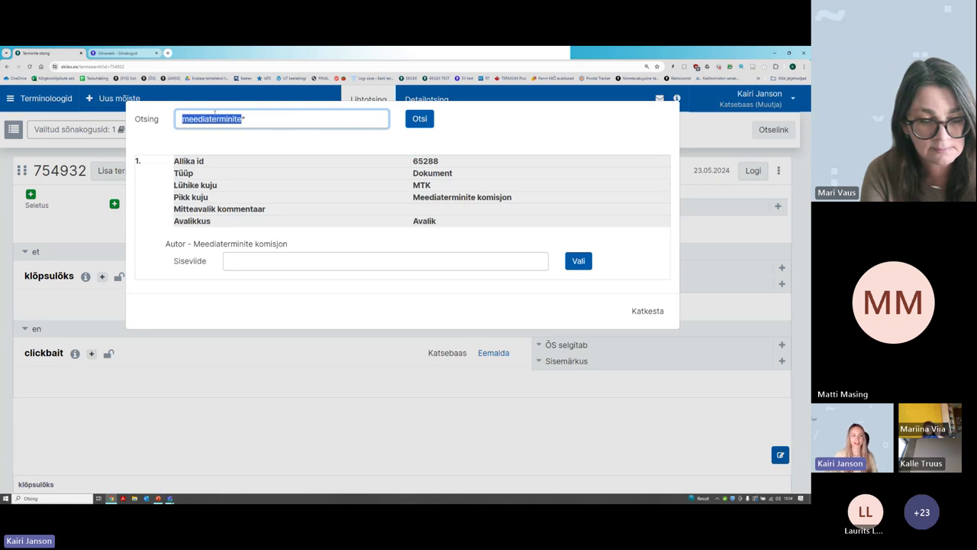
{"action": "key", "text": "End"}
{"action": "double_click", "coordinate": [244, 119]}
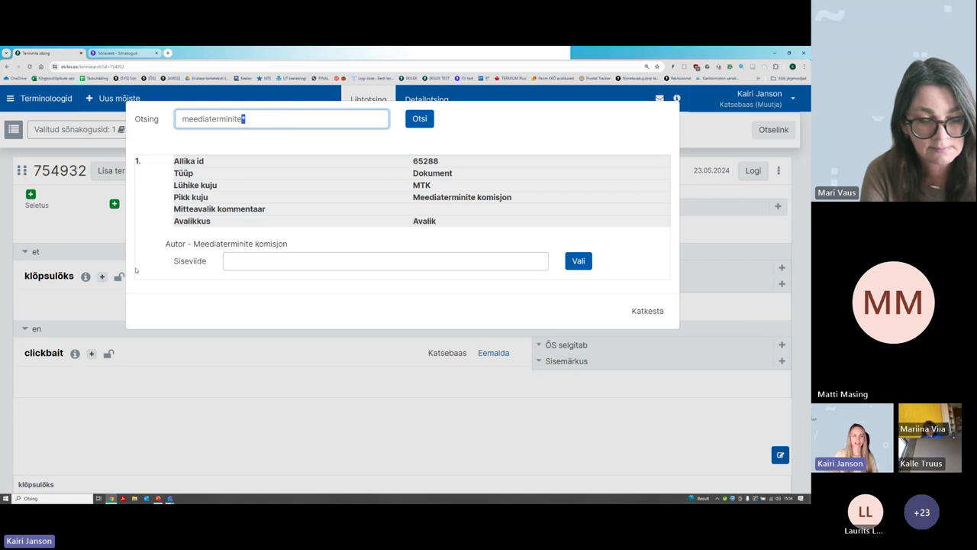
{"action": "left_click", "coordinate": [578, 261]}
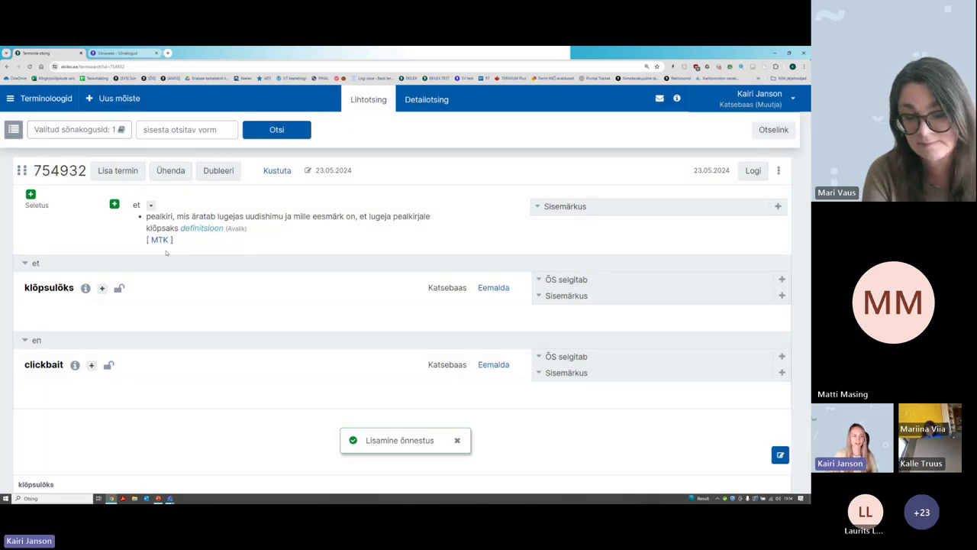
{"action": "mouse_move", "coordinate": [165, 243]}
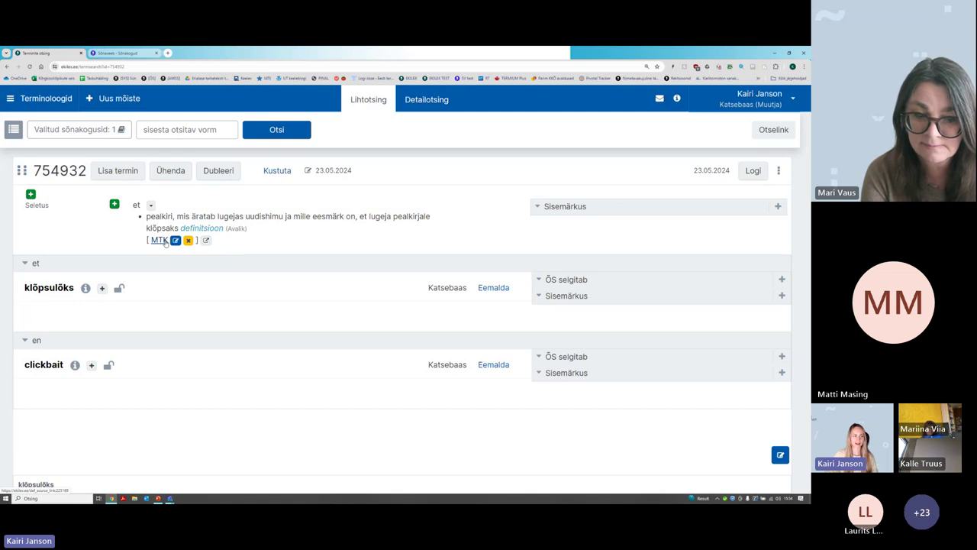
{"action": "mouse_move", "coordinate": [150, 219]}
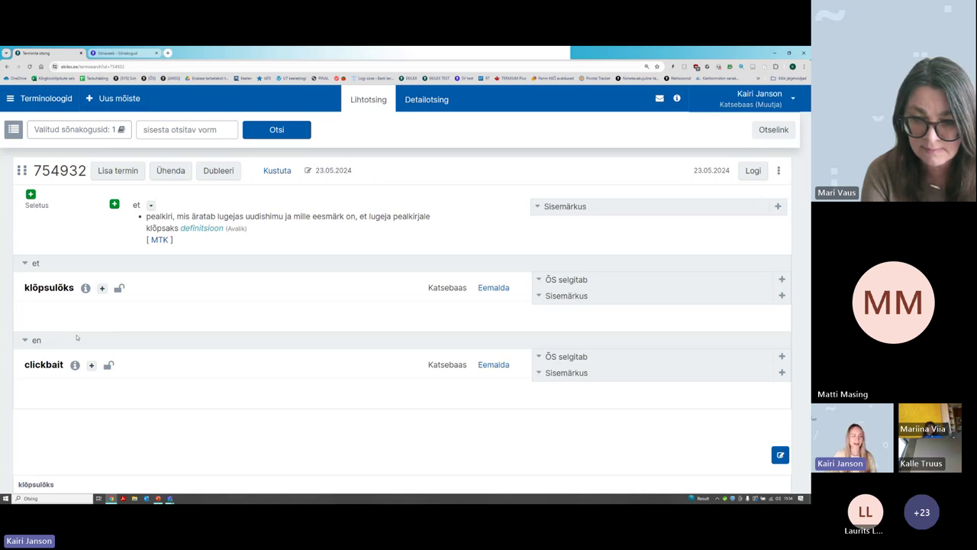
Start adding data to the Estonian term klõpsulõks and choose Allikaviide as the data type
{"action": "left_click", "coordinate": [102, 288]}
{"action": "left_click", "coordinate": [309, 119]}
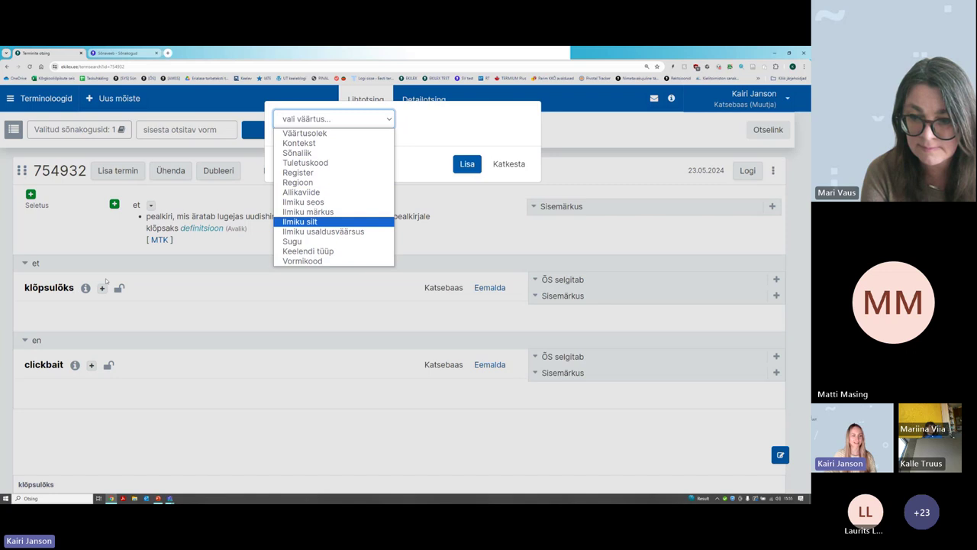
{"action": "left_click", "coordinate": [317, 121]}
{"action": "left_click", "coordinate": [317, 122]}
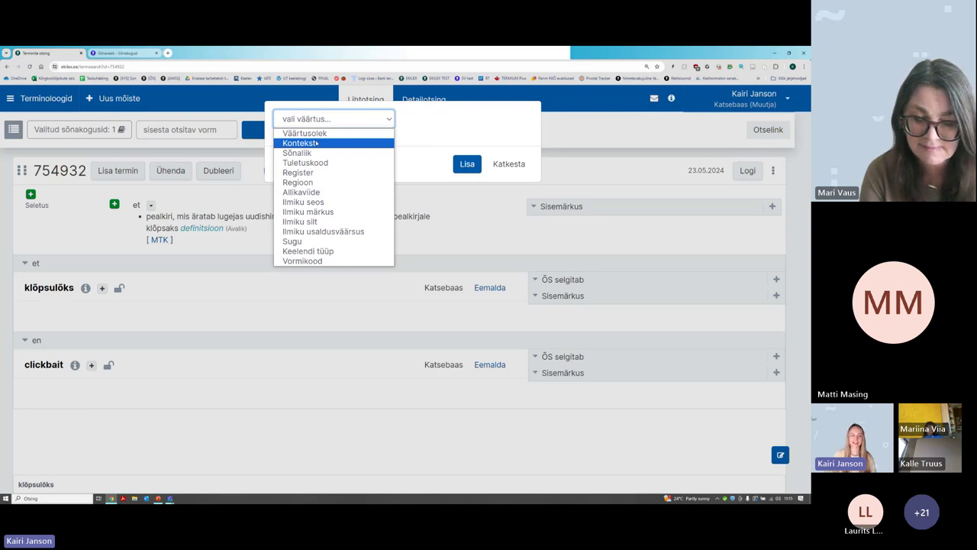
{"action": "left_click", "coordinate": [317, 193]}
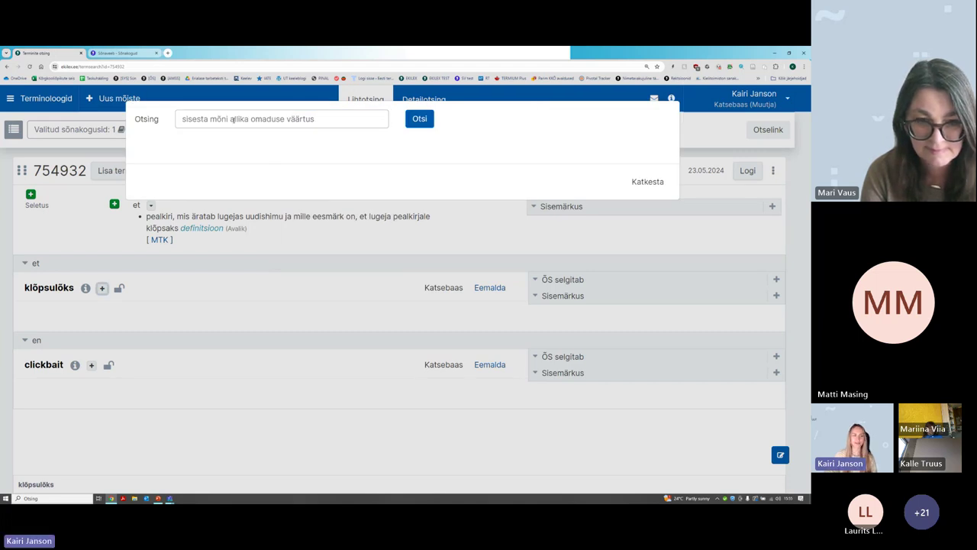
Search the sources for "*klõpsulõks*" and attach the 2020 ERR Novaator article to the term as its source
{"action": "left_click", "coordinate": [231, 119]}
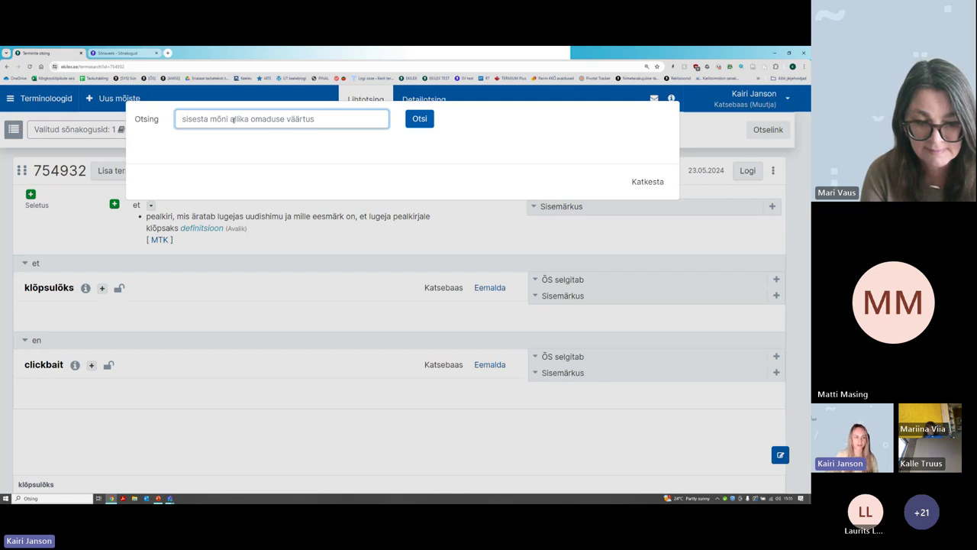
{"action": "type", "text": "*"}
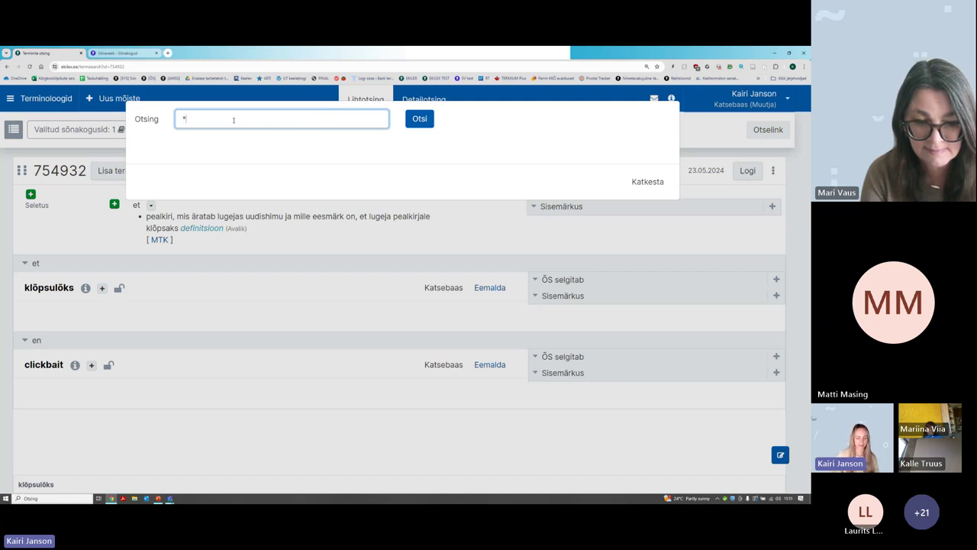
{"action": "type", "text": "klõpsulõk"}
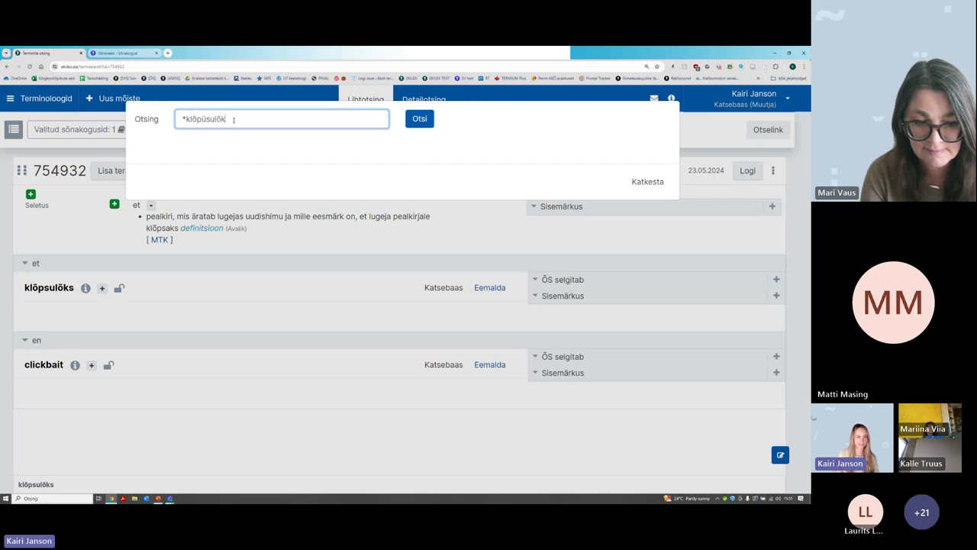
{"action": "key", "text": "BackSpace"}
{"action": "key", "text": "BackSpace"}
{"action": "key", "text": "BackSpace"}
{"action": "key", "text": "BackSpace"}
{"action": "key", "text": "BackSpace"}
{"action": "type", "text": "su"}
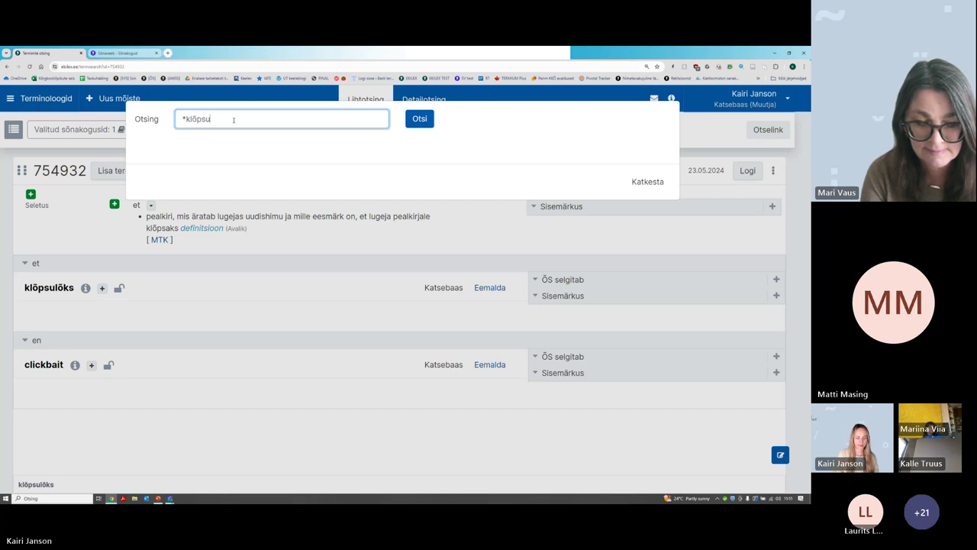
{"action": "type", "text": "lõks*"}
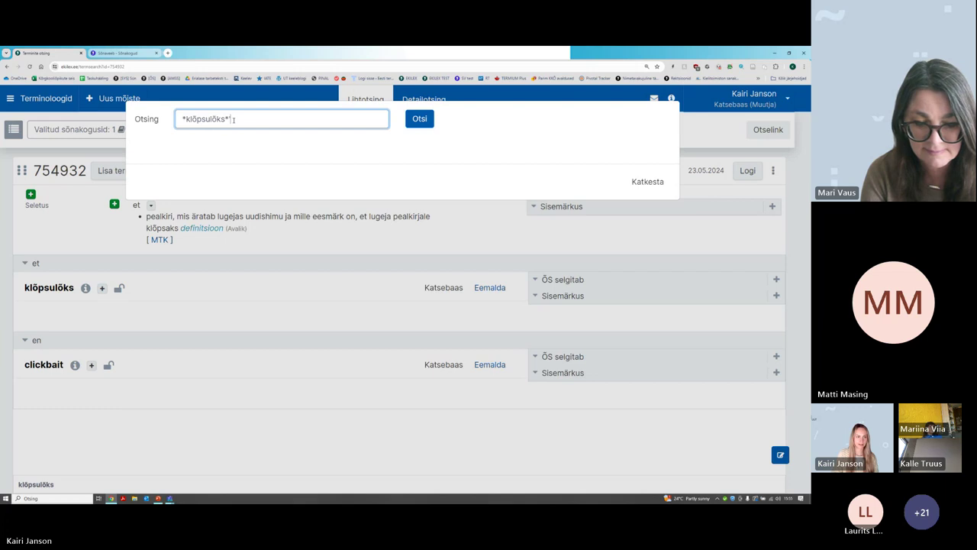
{"action": "key", "text": "Return"}
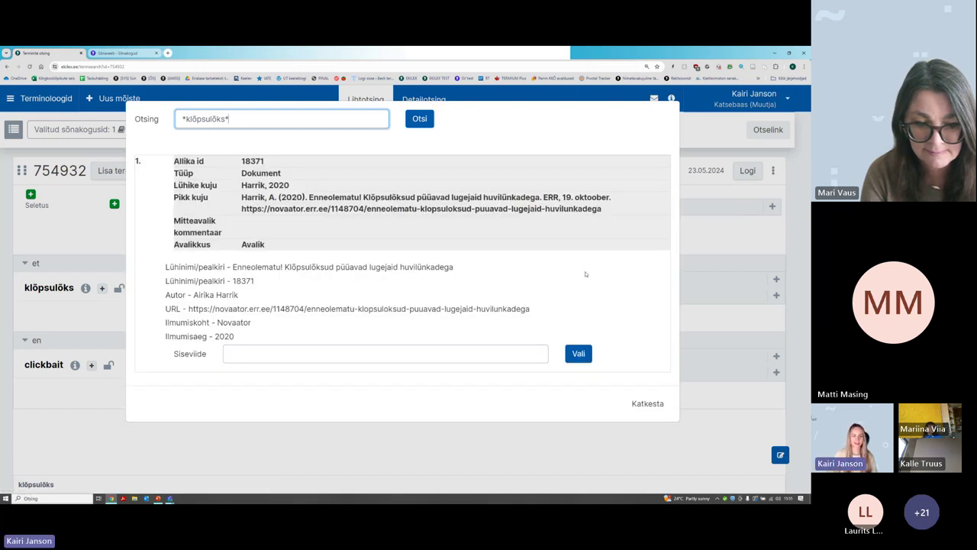
{"action": "left_click", "coordinate": [577, 354]}
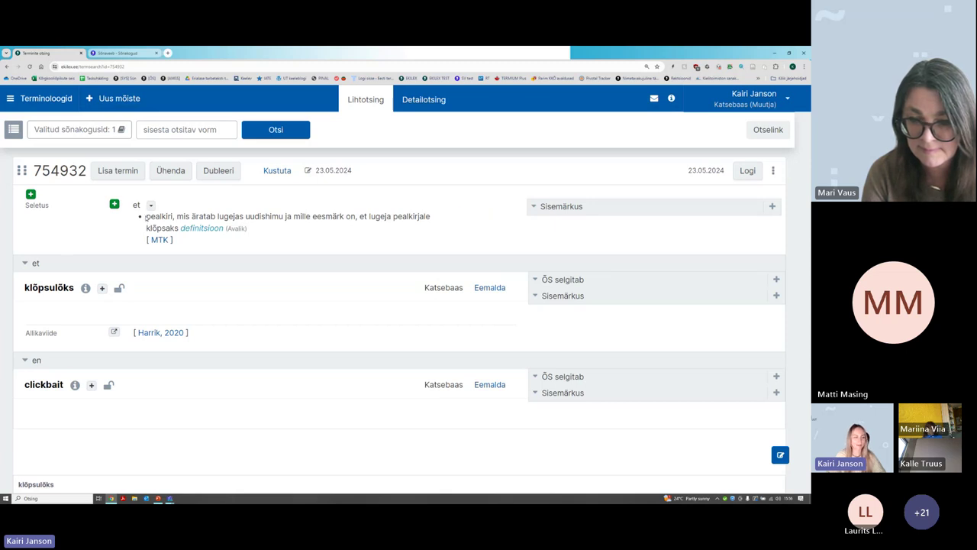
Add the term klikimagnet to the concept with its language set to eesti
{"action": "left_click_drag", "start_coordinate": [147, 216], "coordinate": [179, 228]}
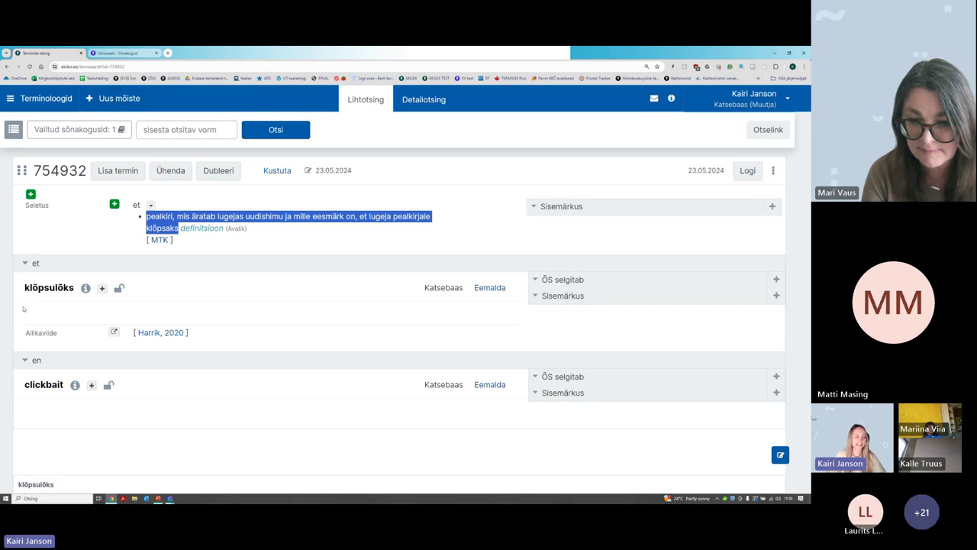
{"action": "mouse_move", "coordinate": [73, 288]}
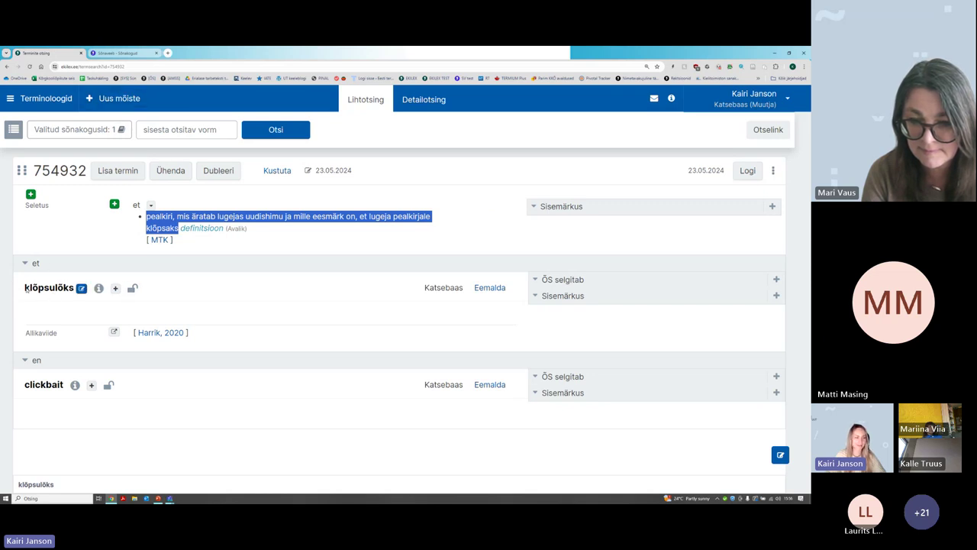
{"action": "left_click", "coordinate": [119, 172]}
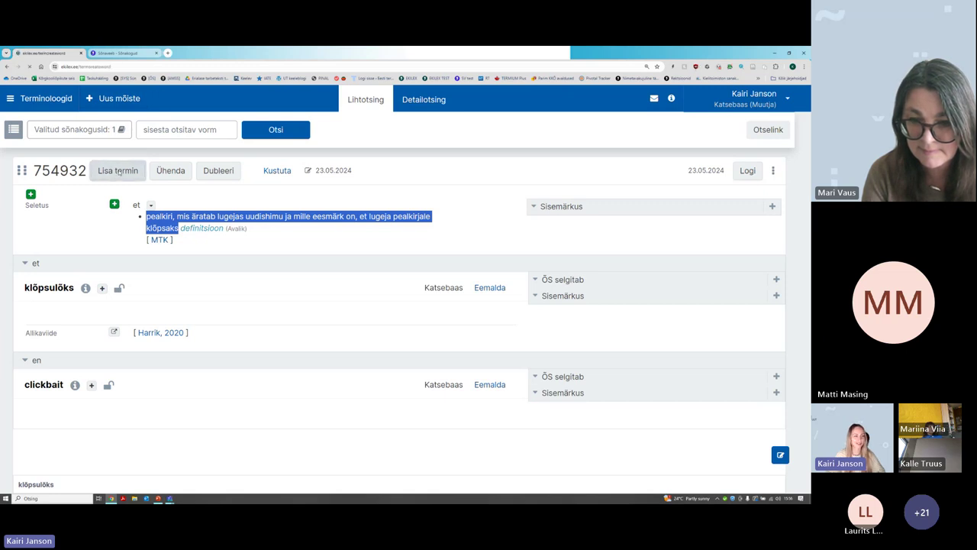
{"action": "left_click", "coordinate": [89, 259]}
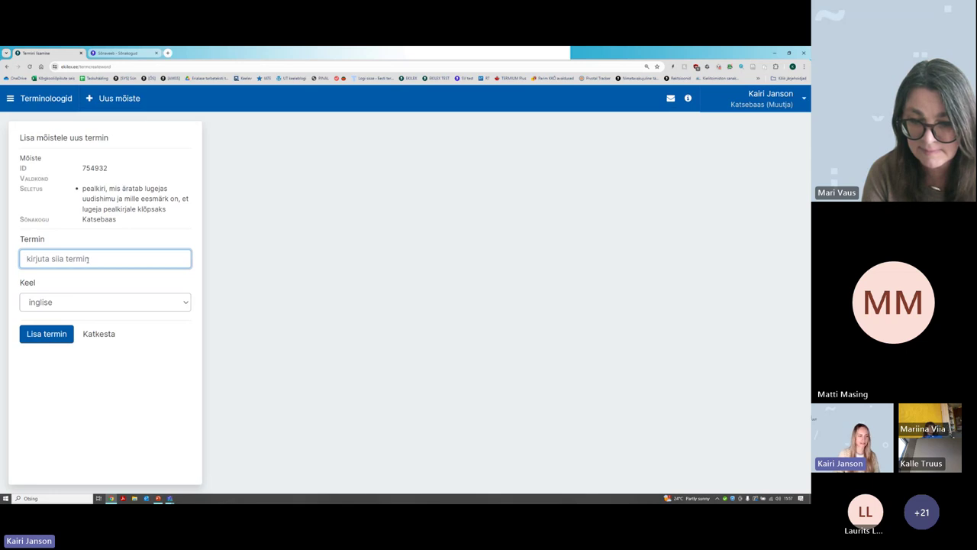
{"action": "type", "text": "klikimagnet"}
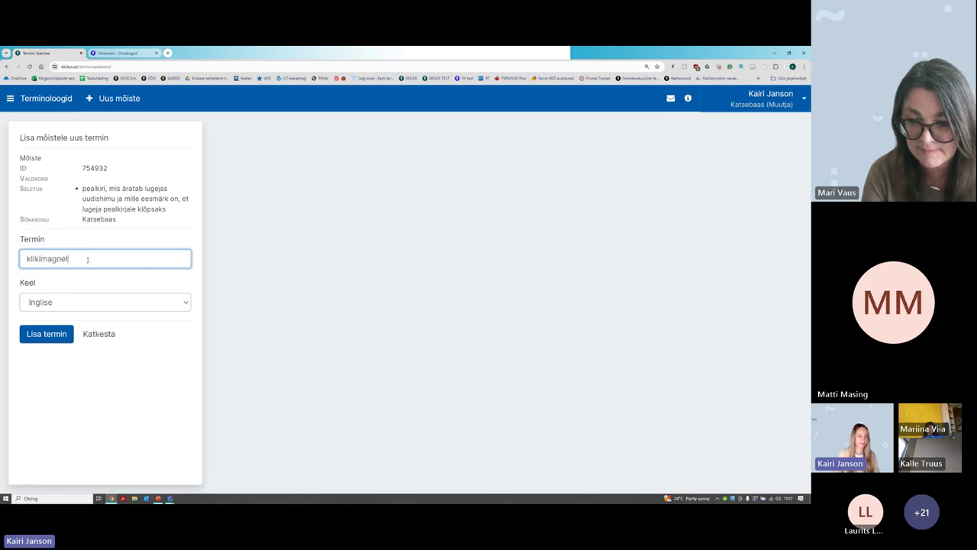
{"action": "left_click", "coordinate": [62, 306]}
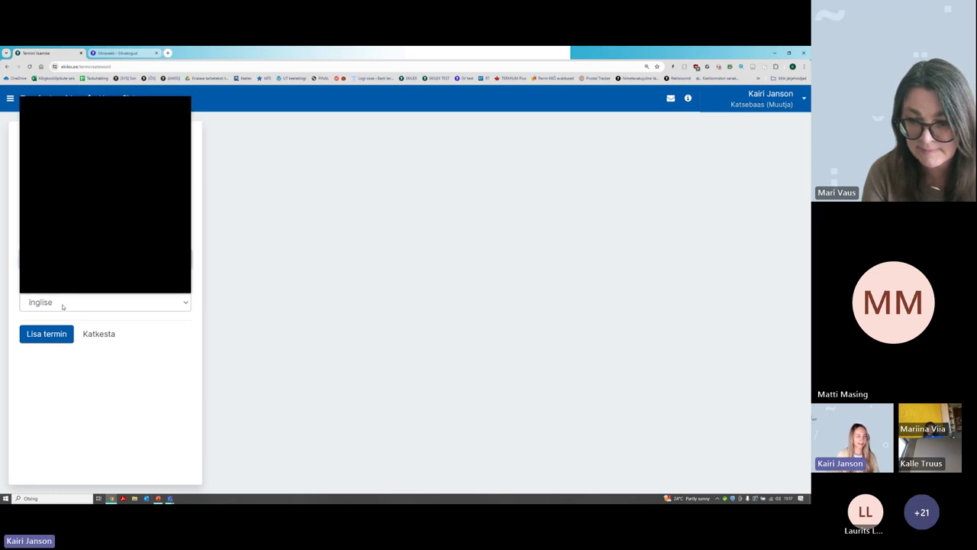
{"action": "left_click", "coordinate": [69, 121]}
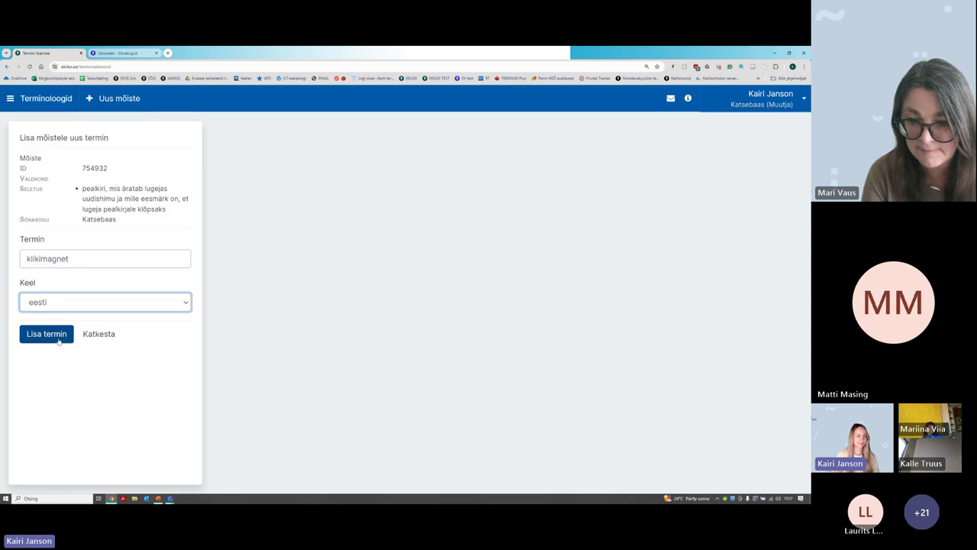
{"action": "left_click", "coordinate": [46, 335]}
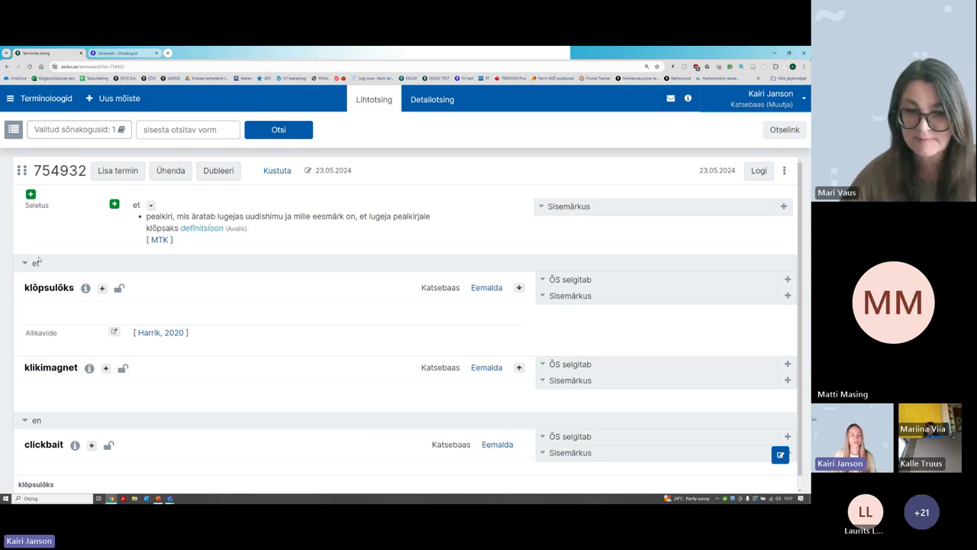
Add a Väärtusolek to the term klõpsulõks with the value "eelistatud AINULT KUI MITU TERMINIT"
{"action": "mouse_move", "coordinate": [27, 290]}
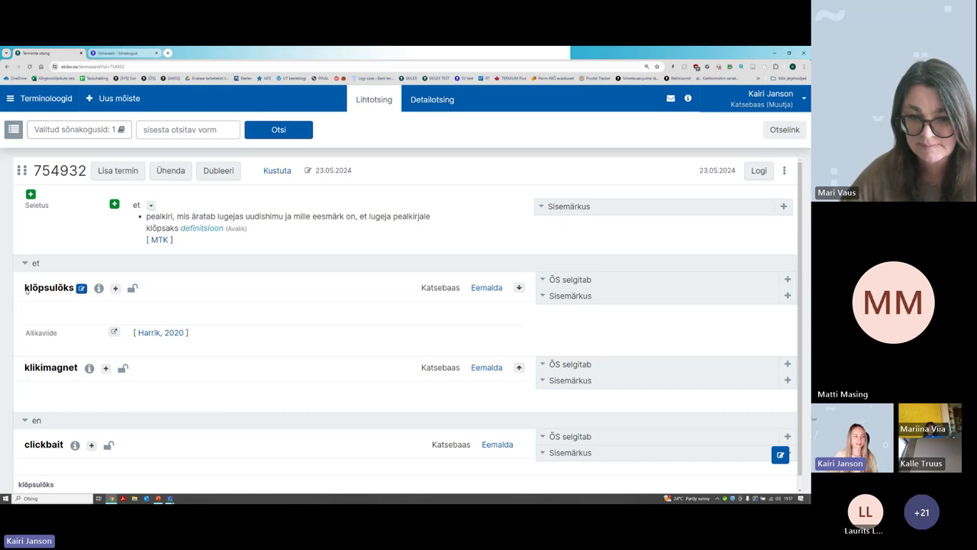
{"action": "left_click_drag", "start_coordinate": [26, 293], "coordinate": [75, 294]}
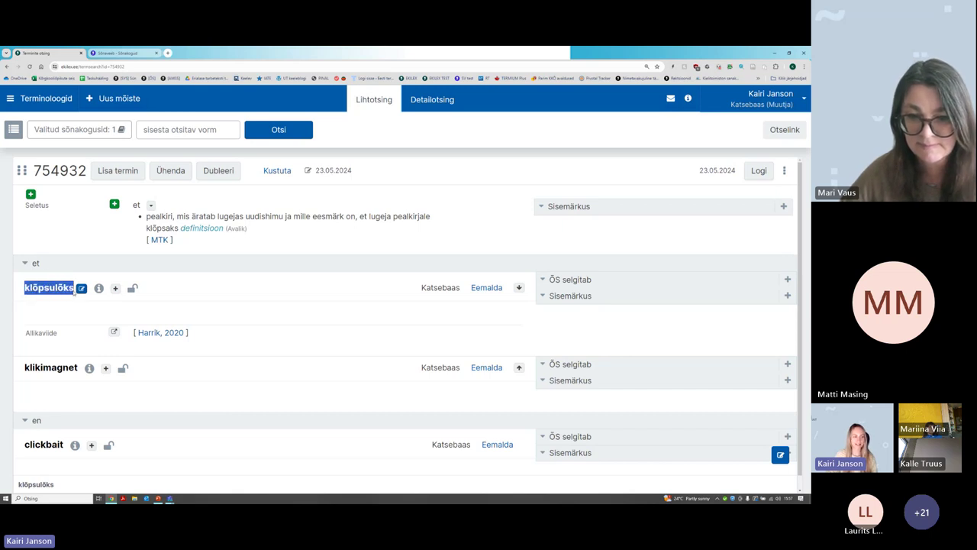
{"action": "left_click", "coordinate": [90, 258]}
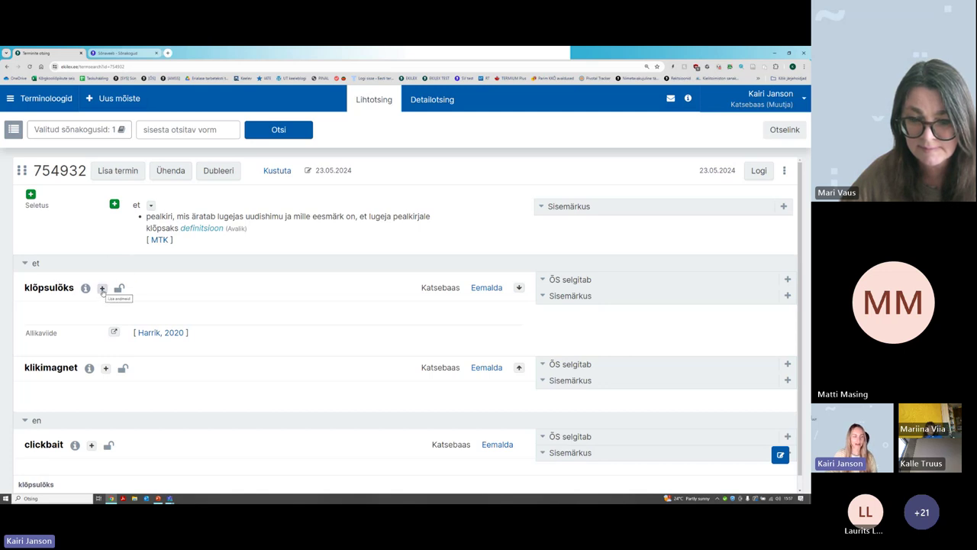
{"action": "mouse_move", "coordinate": [40, 287]}
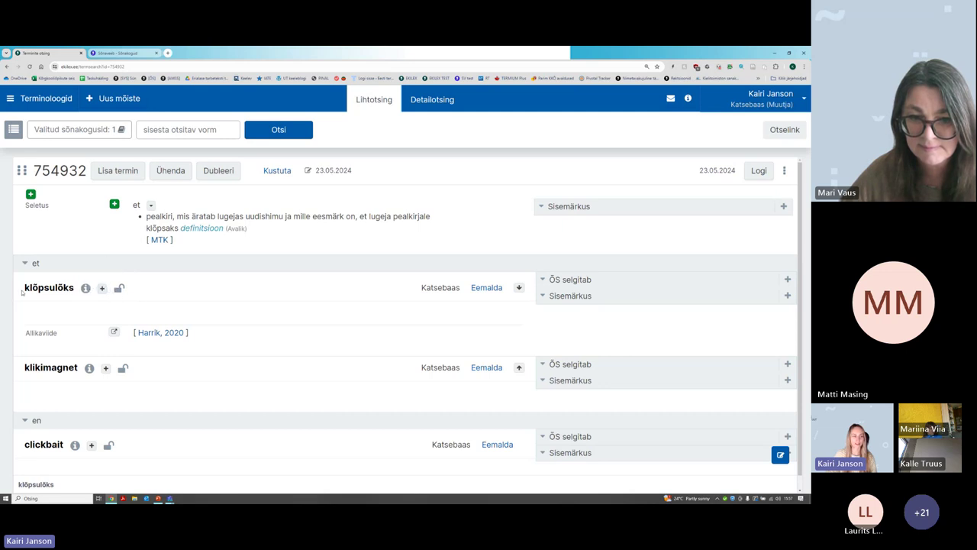
{"action": "left_click", "coordinate": [103, 289]}
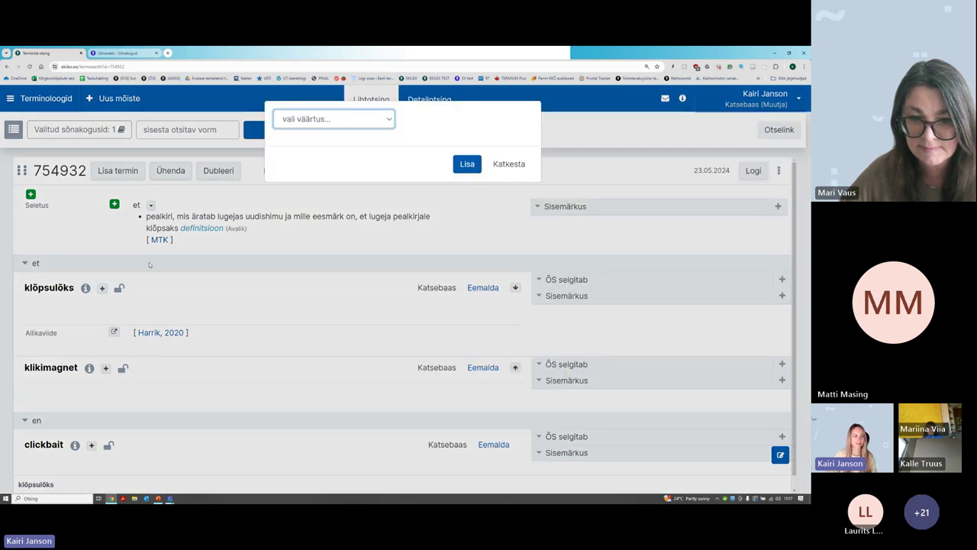
{"action": "left_click", "coordinate": [333, 126]}
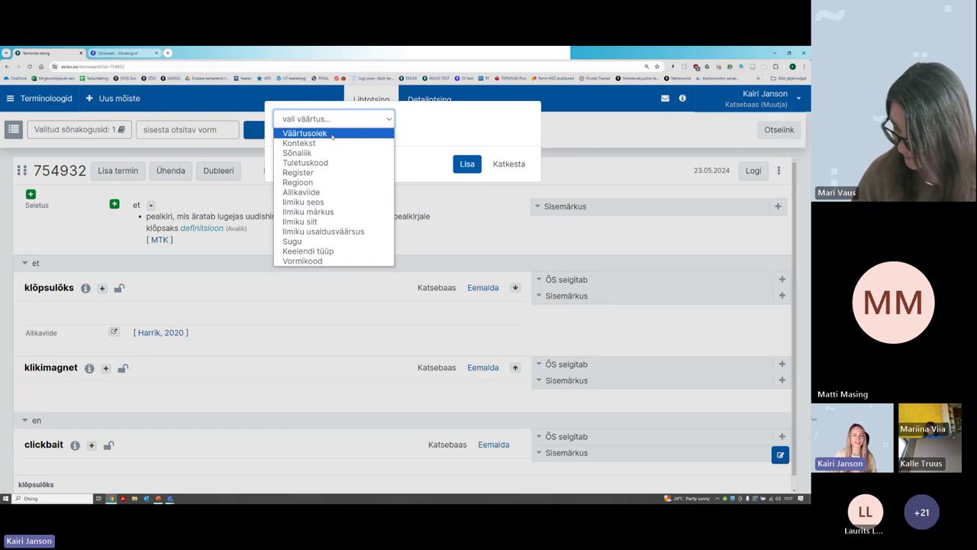
{"action": "left_click", "coordinate": [332, 134]}
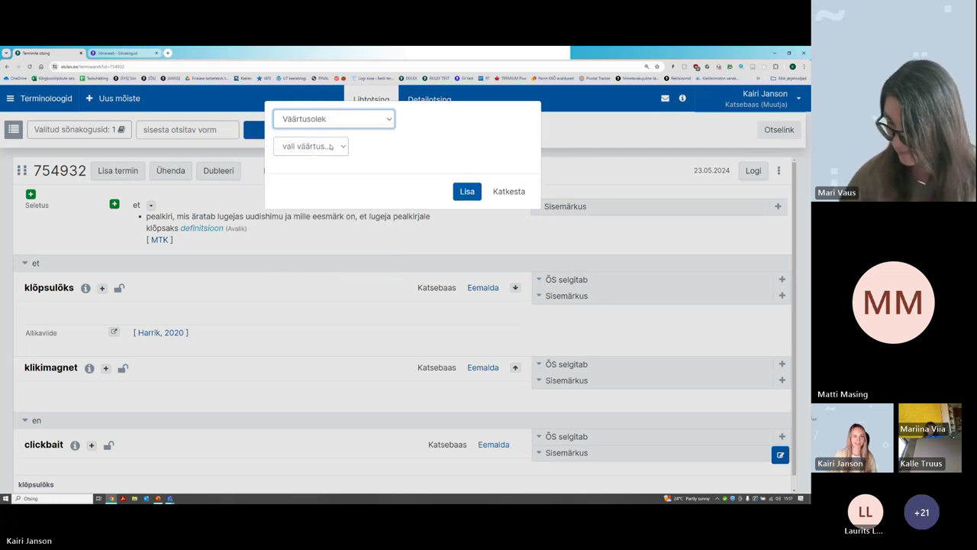
{"action": "left_click", "coordinate": [330, 146]}
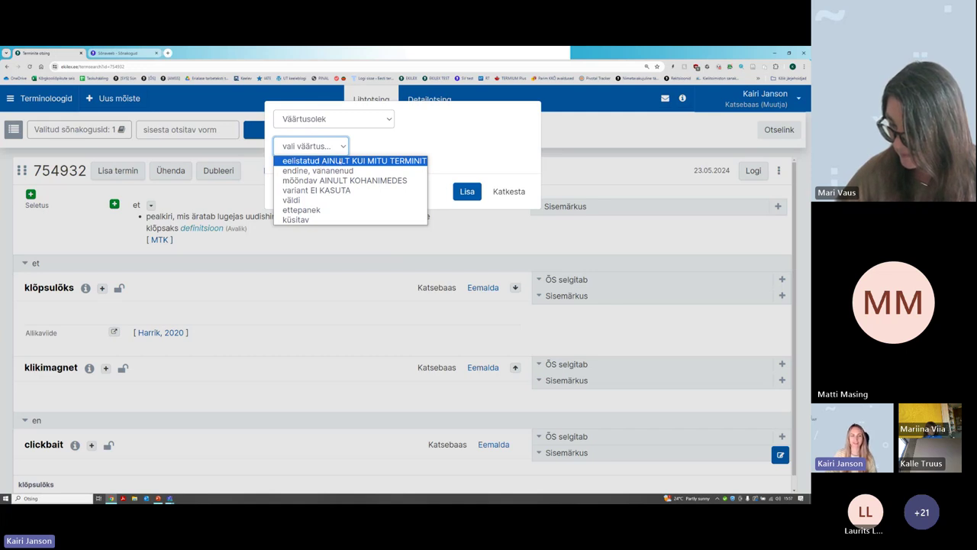
{"action": "left_click", "coordinate": [325, 162]}
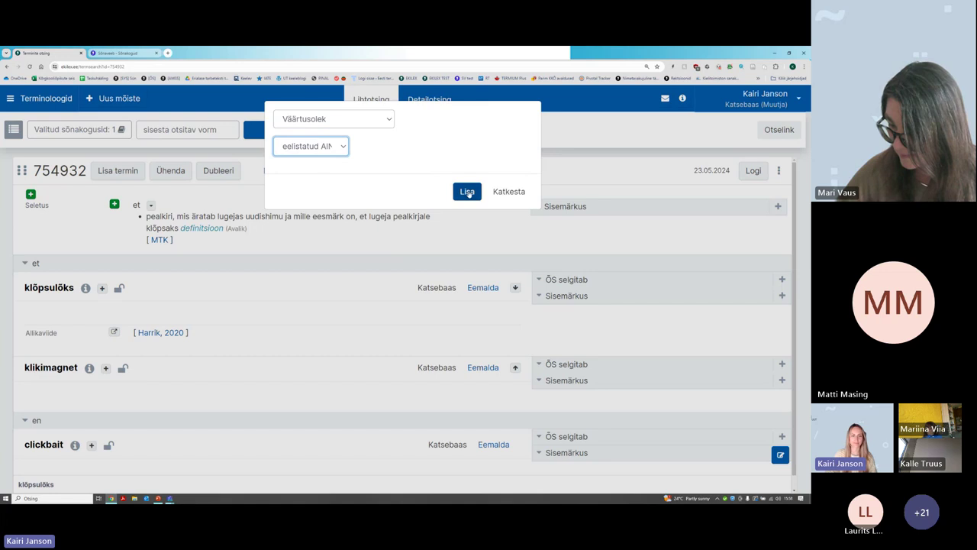
{"action": "key", "text": "Tab"}
{"action": "key", "text": "Return"}
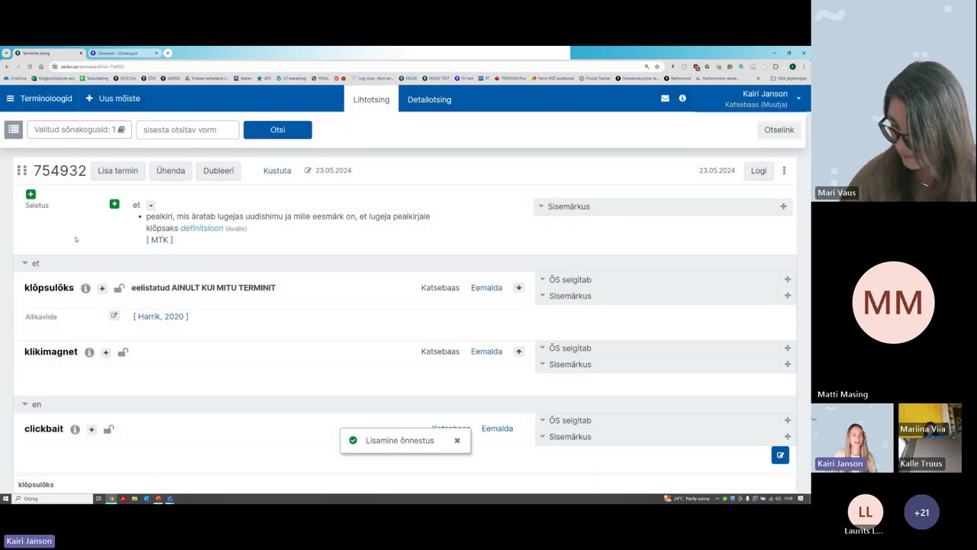
{"action": "mouse_move", "coordinate": [71, 288]}
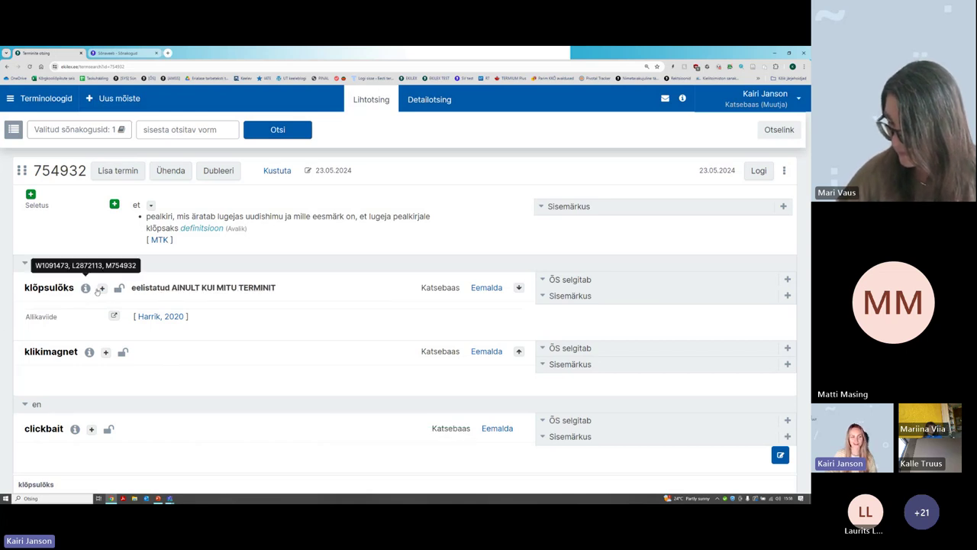
{"action": "mouse_move", "coordinate": [155, 287]}
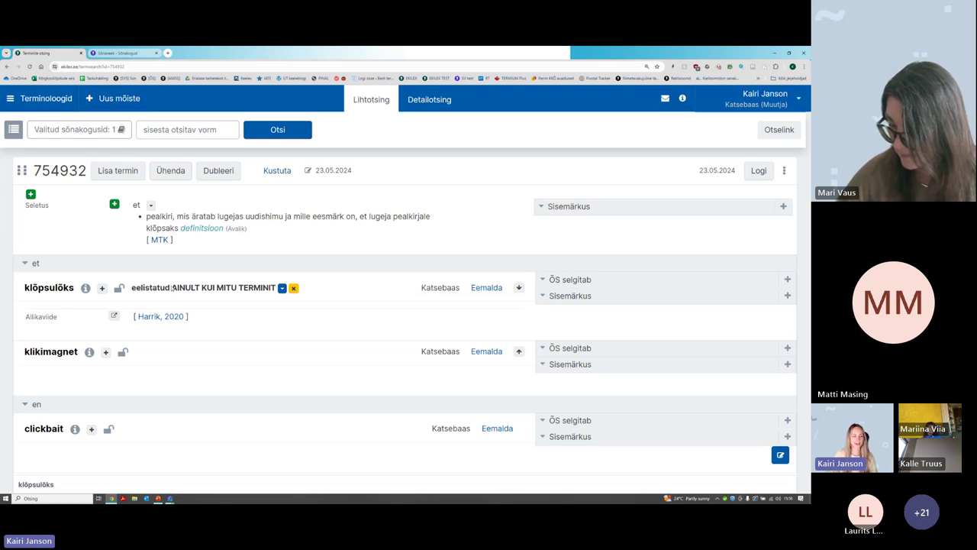
{"action": "left_click_drag", "start_coordinate": [171, 288], "coordinate": [277, 289]}
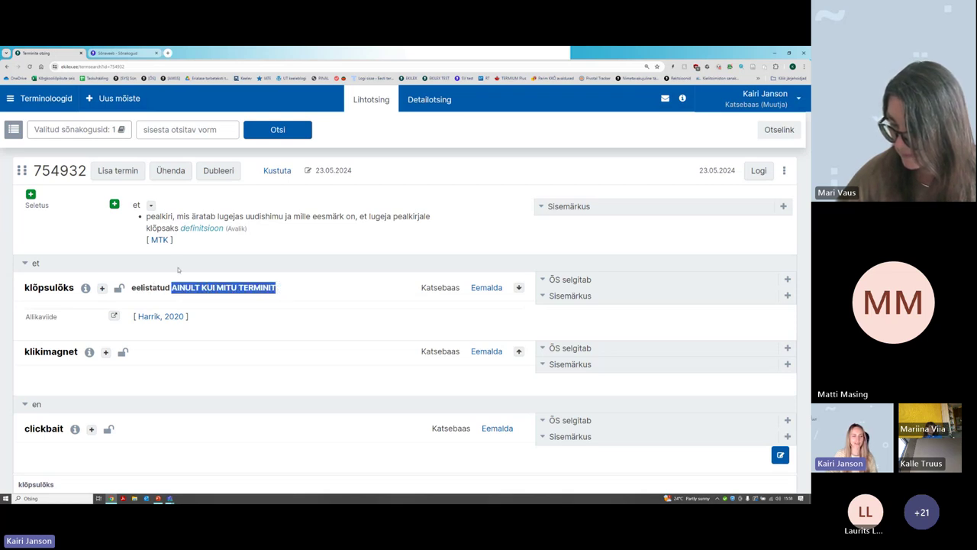
{"action": "left_click", "coordinate": [144, 262]}
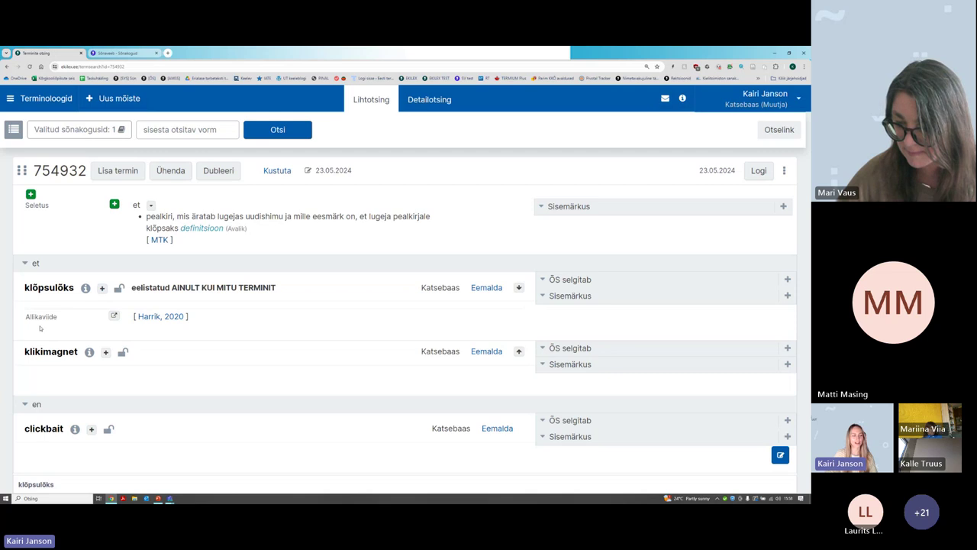
{"action": "mouse_move", "coordinate": [141, 287]}
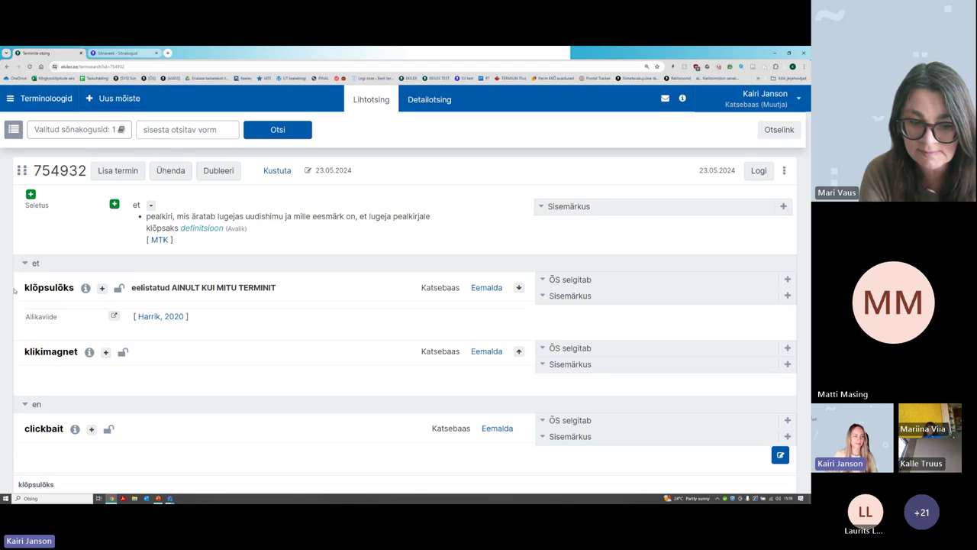
{"action": "mouse_move", "coordinate": [33, 292]}
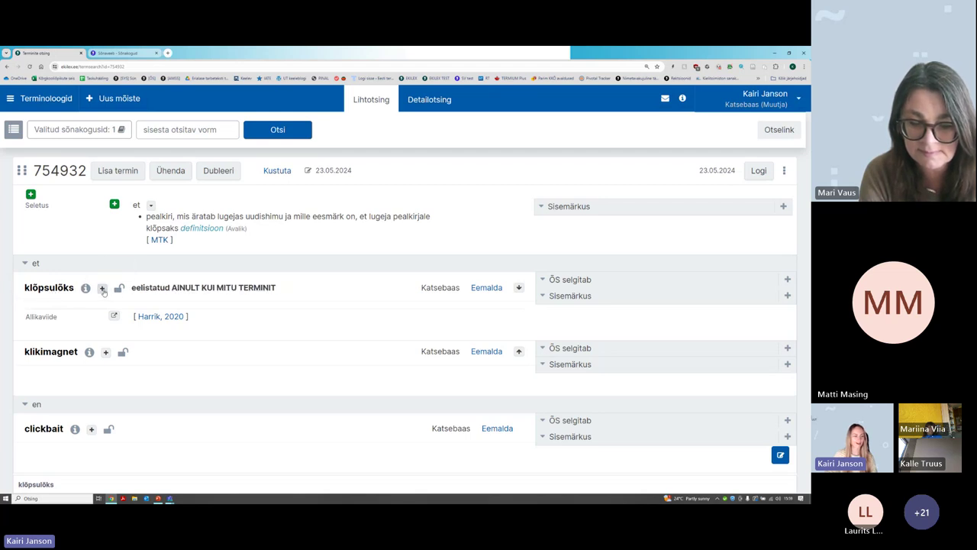
Start a Kontekst for the term klõpsulõks and fill it with the sentence "Eesmärk on püüda ja hoida vaataja tähelepanu…" copied from the PowerPoint slide's notes
{"action": "left_click", "coordinate": [102, 288]}
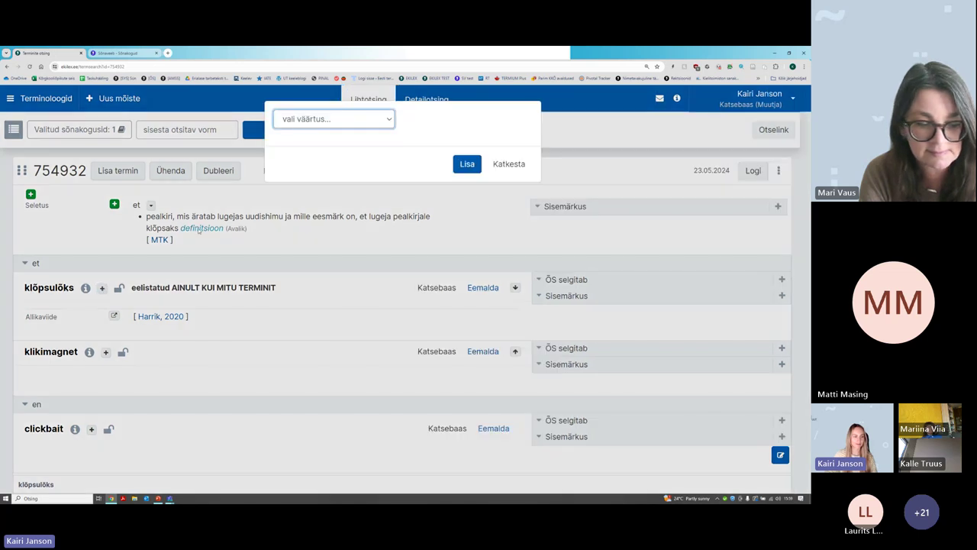
{"action": "left_click", "coordinate": [333, 122]}
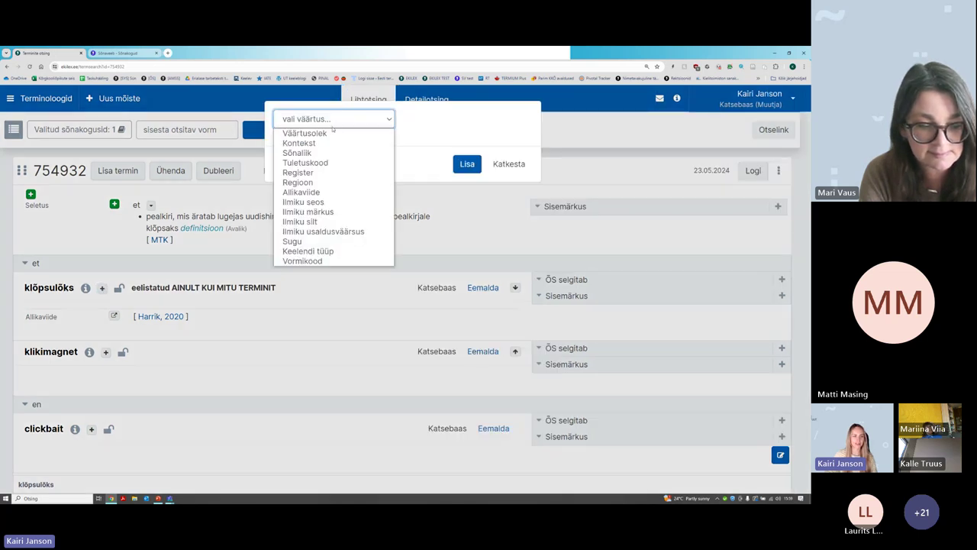
{"action": "left_click", "coordinate": [329, 142]}
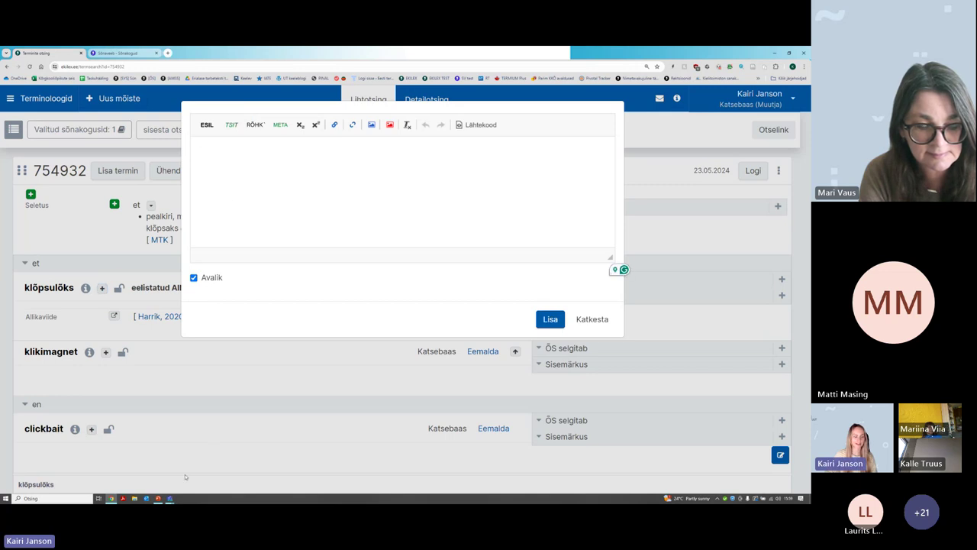
{"action": "mouse_move", "coordinate": [158, 498]}
{"action": "left_click", "coordinate": [157, 470]}
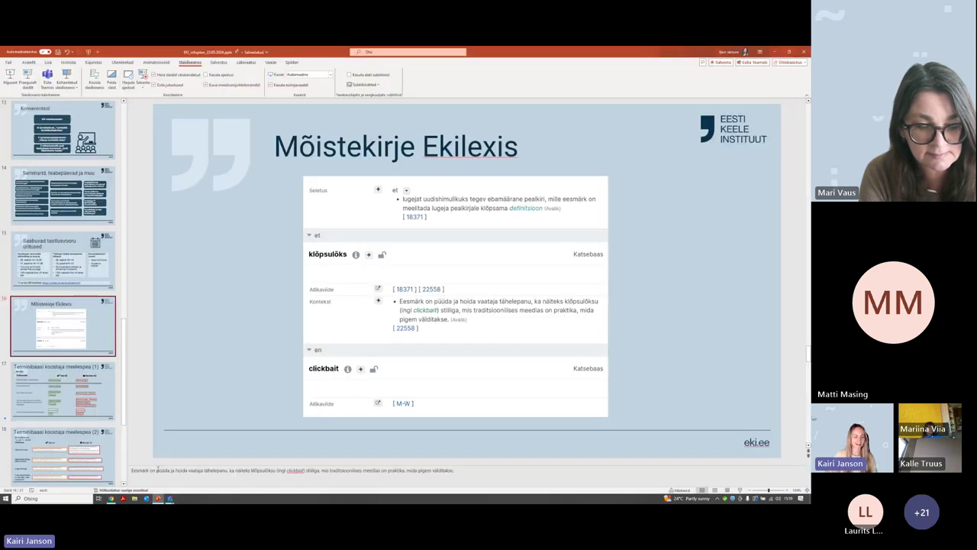
{"action": "left_click_drag", "start_coordinate": [132, 470], "coordinate": [456, 470]}
{"action": "key", "text": "ctrl+c"}
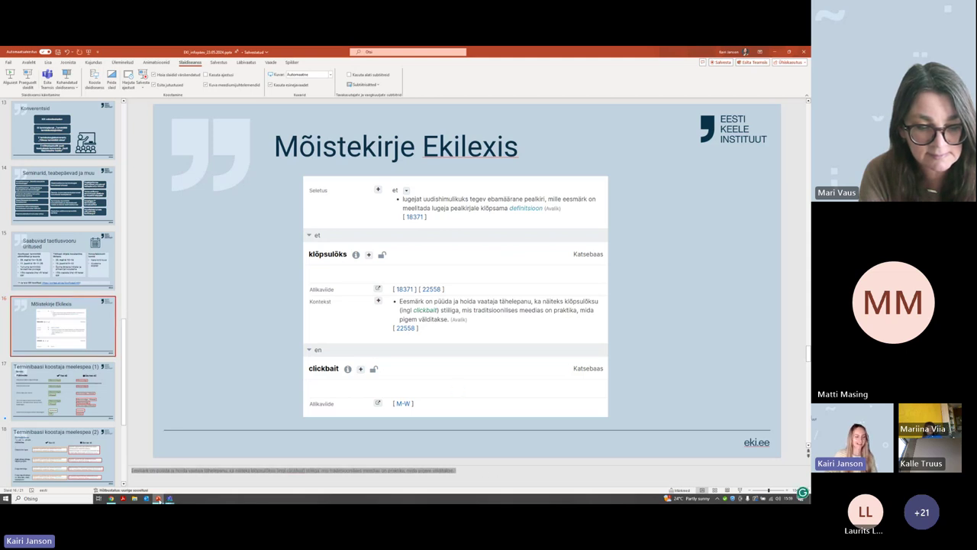
{"action": "key", "text": "alt+Tab"}
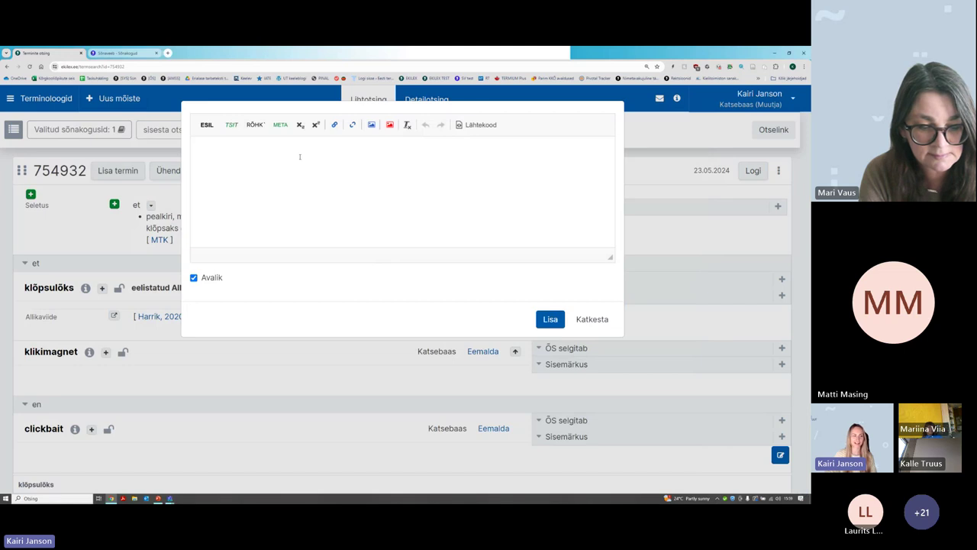
{"action": "key", "text": "ctrl+v"}
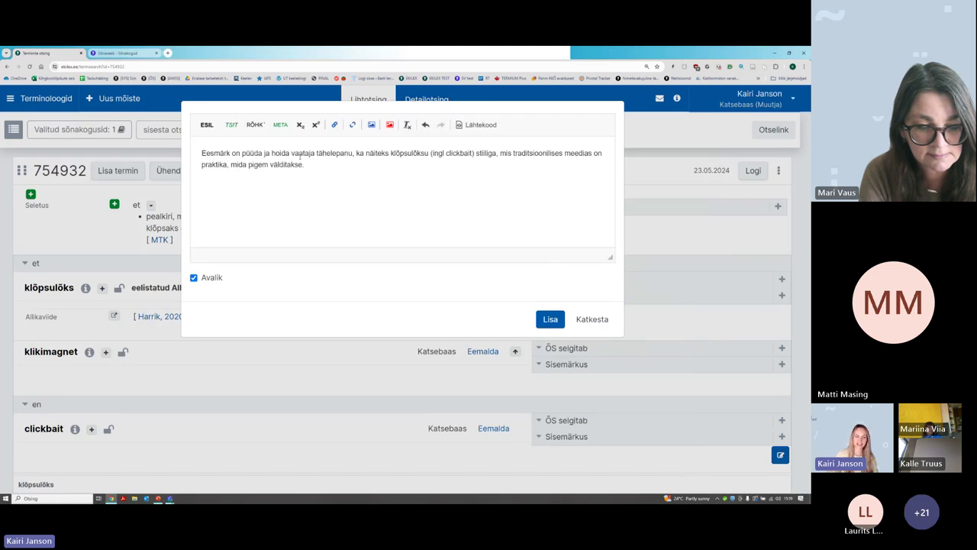
Format the word clickbait in the context sentence as a foreign-language citation (TSIT) and add the public context to klõpsulõks
{"action": "double_click", "coordinate": [448, 153]}
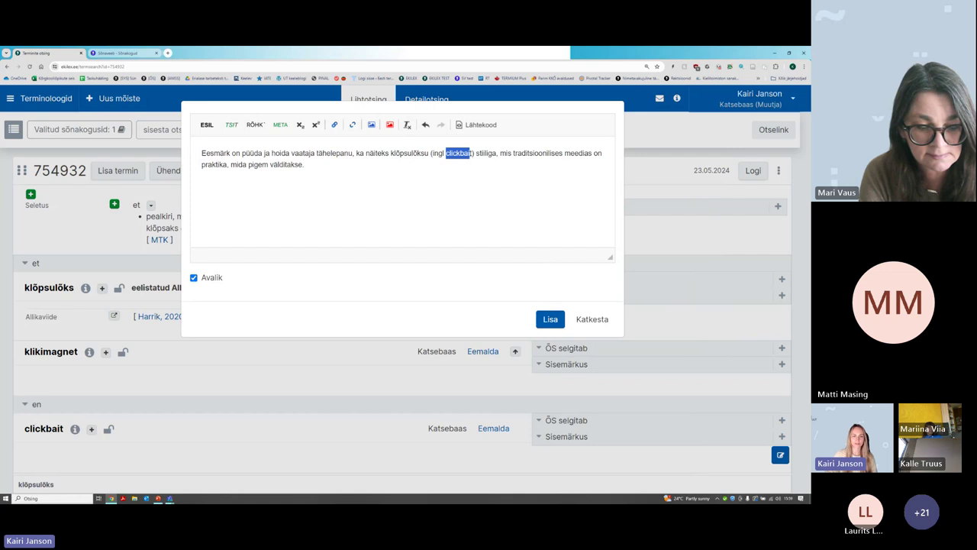
{"action": "left_click", "coordinate": [232, 125]}
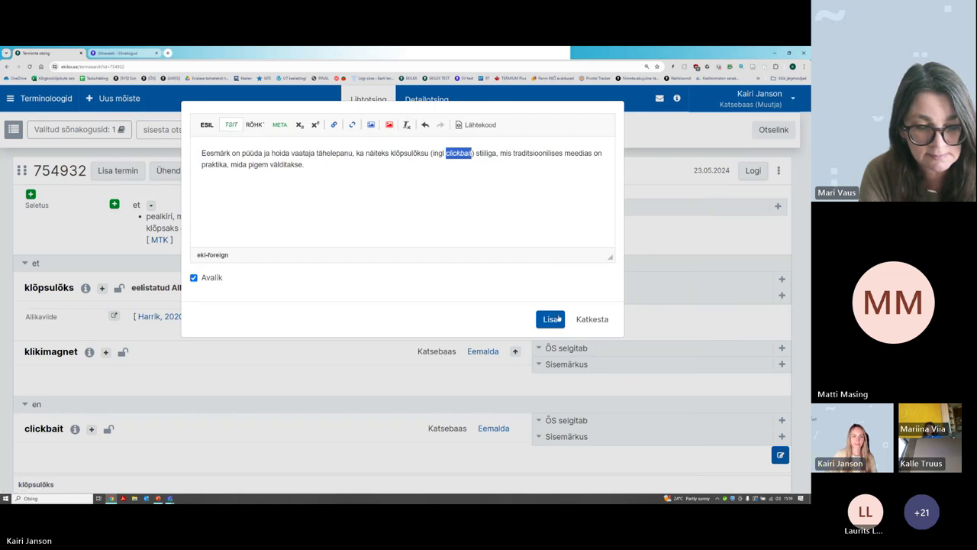
{"action": "left_click", "coordinate": [550, 319]}
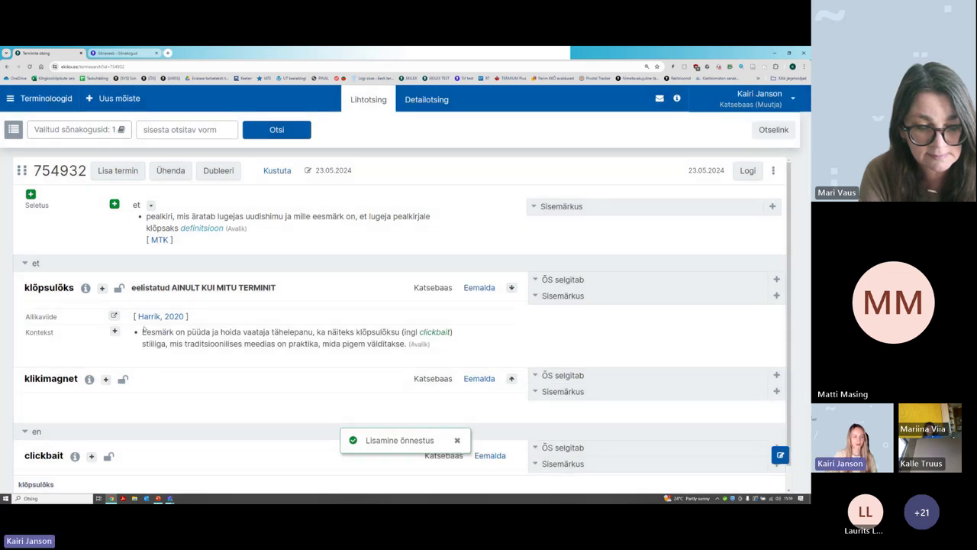
{"action": "mouse_move", "coordinate": [145, 332]}
{"action": "mouse_move", "coordinate": [242, 340]}
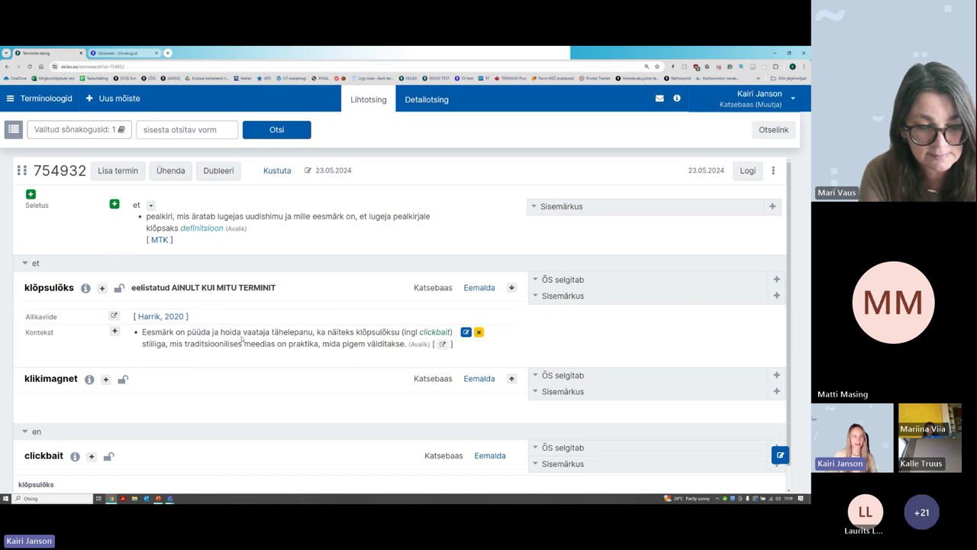
{"action": "double_click", "coordinate": [359, 336]}
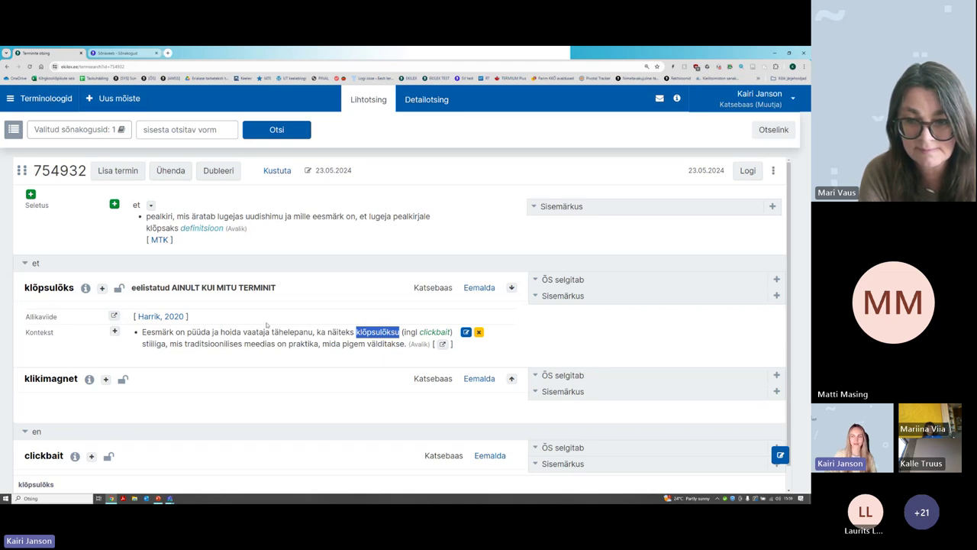
{"action": "left_click", "coordinate": [350, 360]}
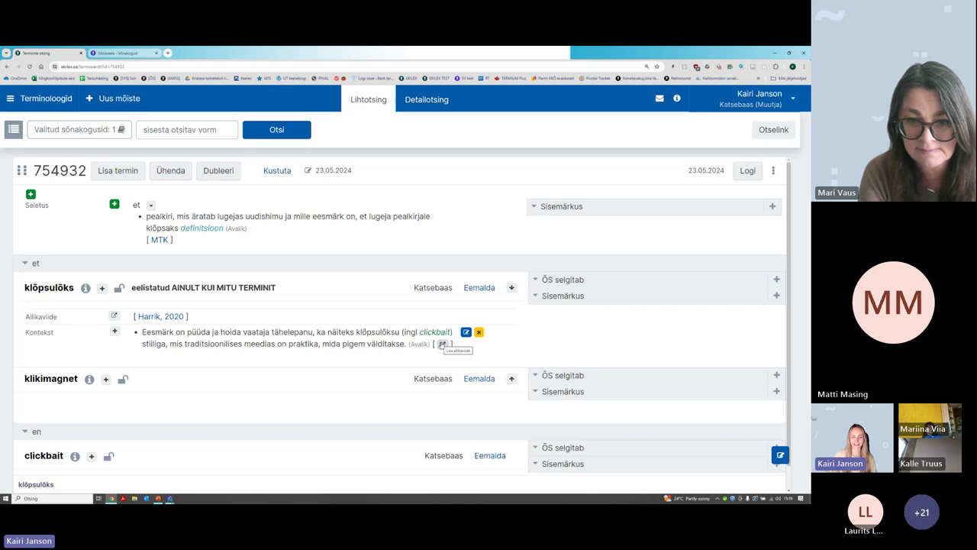
Search the sources by the author's surname between asterisks and attach the 2022 bachelor's thesis on TikTok to the context sentence
{"action": "left_click", "coordinate": [442, 344]}
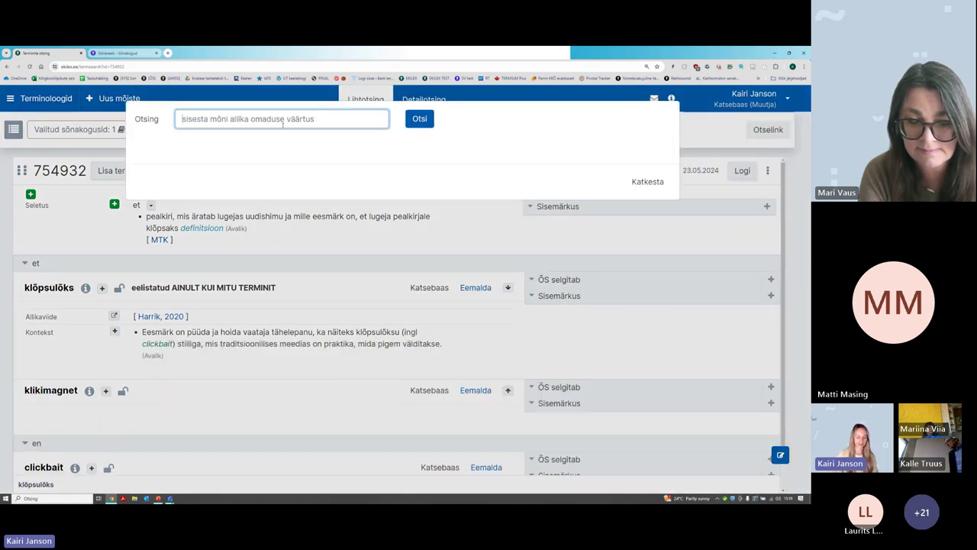
{"action": "type", "text": "*mooste*"}
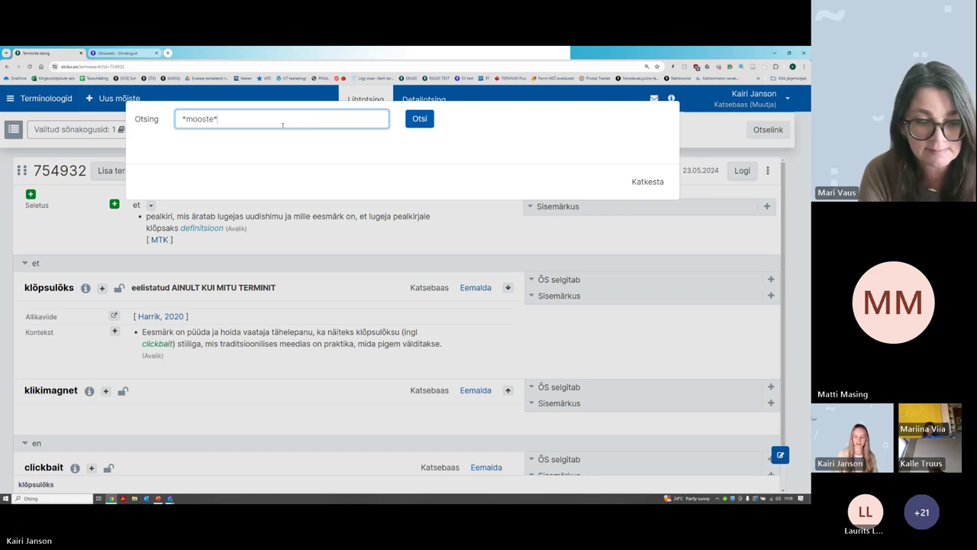
{"action": "key", "text": "Return"}
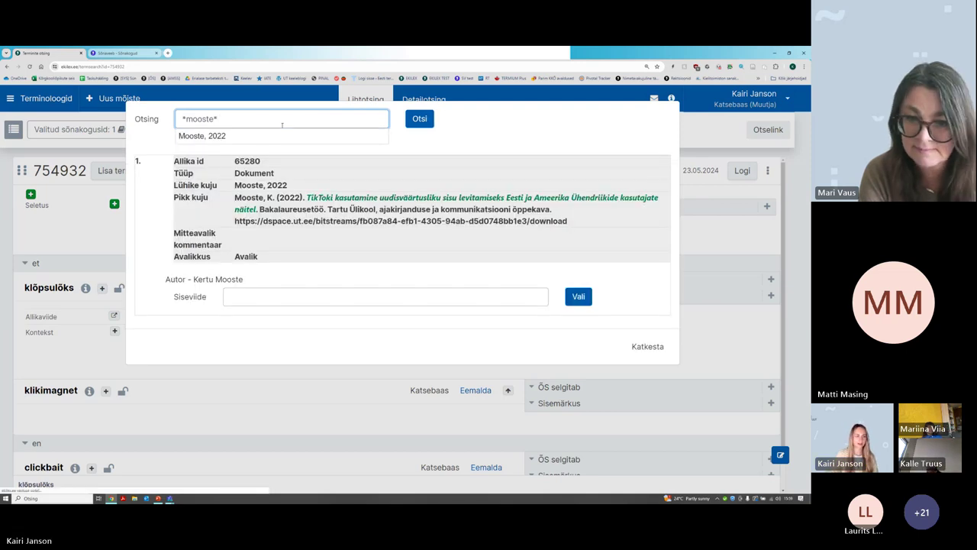
{"action": "left_click", "coordinate": [580, 297]}
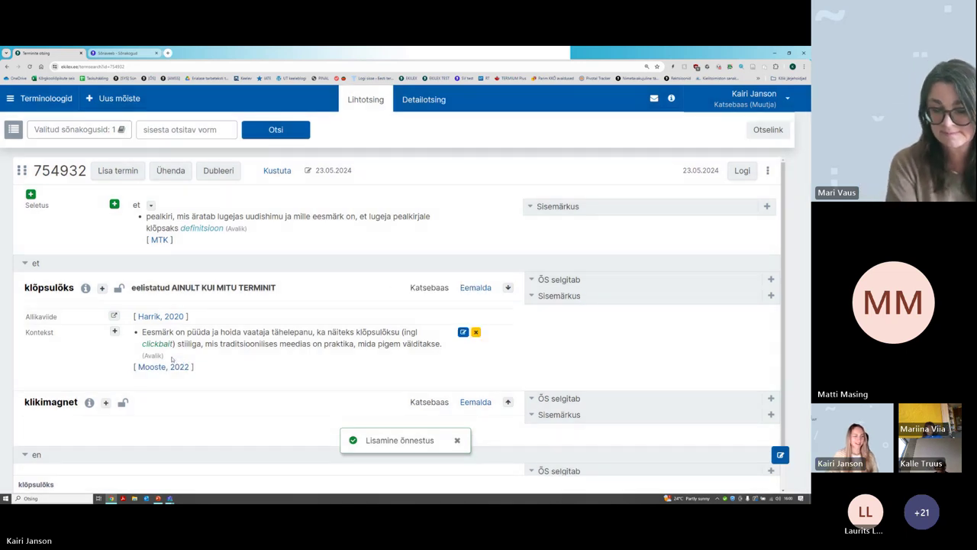
{"action": "scroll", "coordinate": [367, 250], "scroll_direction": "down", "scroll_amount": 1}
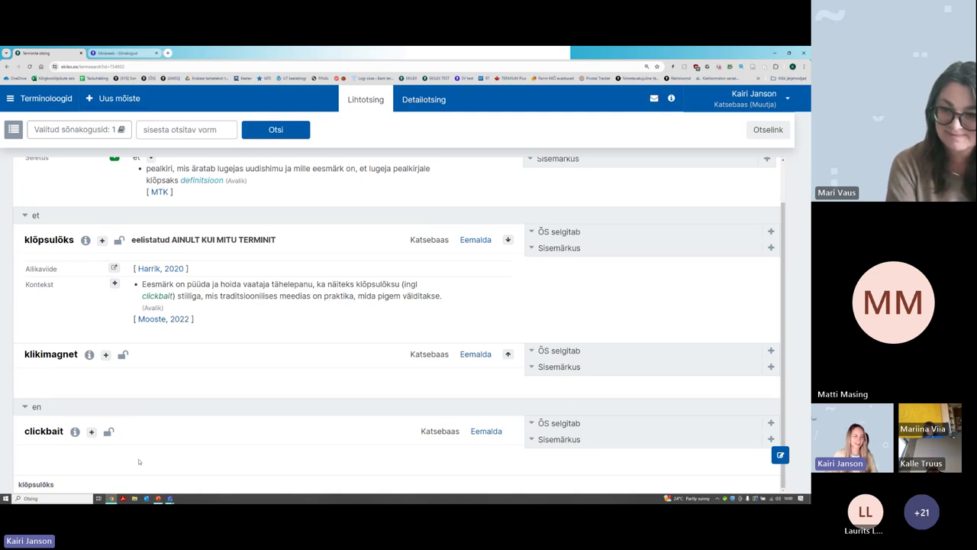
{"action": "scroll", "coordinate": [221, 316], "scroll_direction": "up", "scroll_amount": 1}
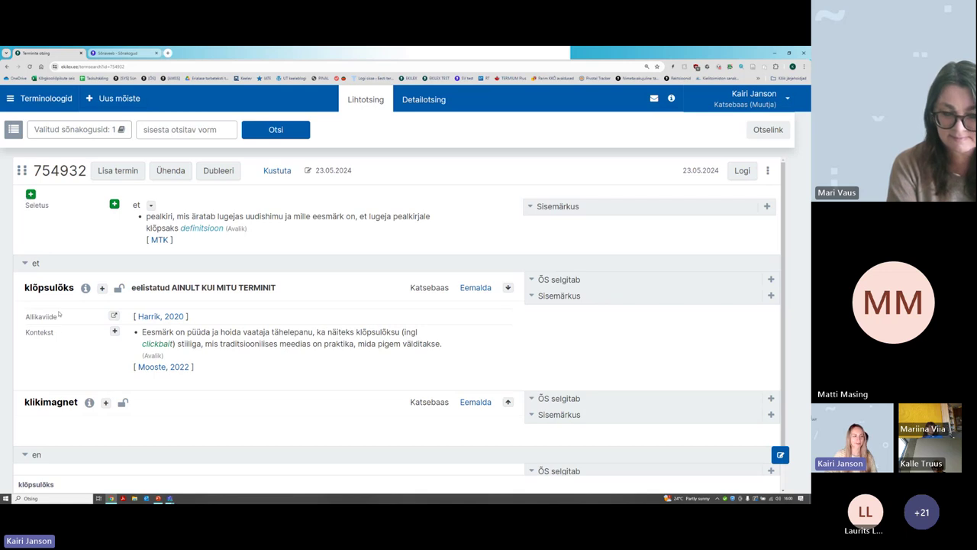
{"action": "left_click_drag", "start_coordinate": [24, 289], "coordinate": [75, 288]}
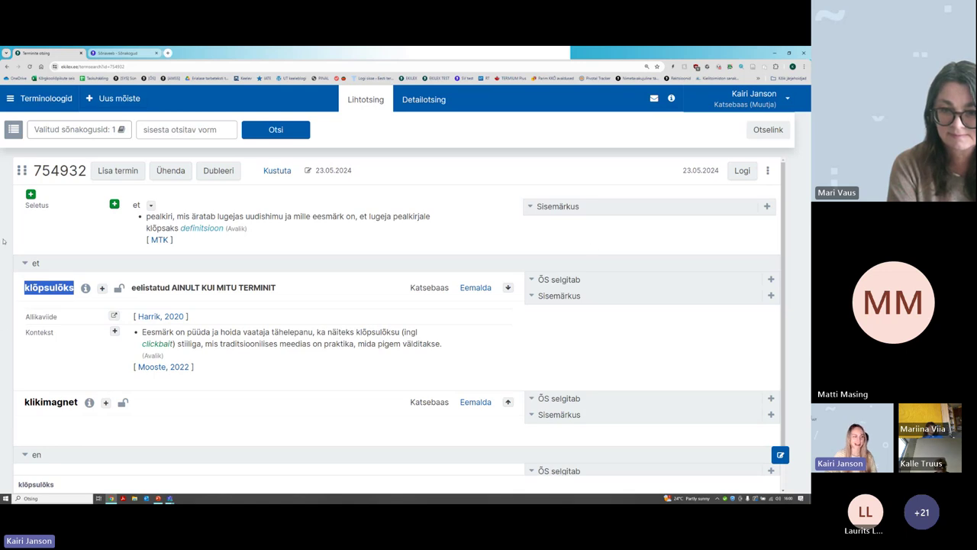
{"action": "left_click", "coordinate": [18, 231]}
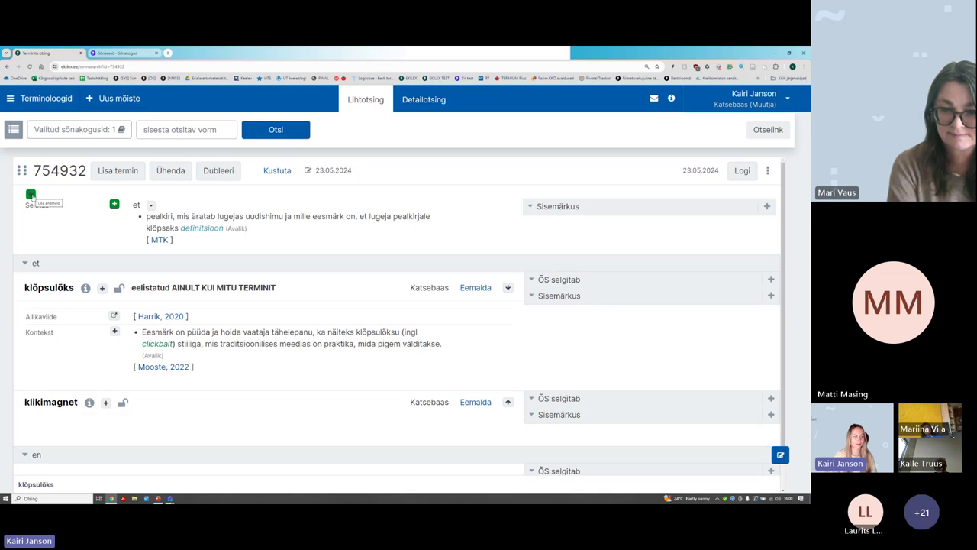
Add a Valdkond to the concept, searching the classifications for "new" and choosing "lenoch - PGE - new media"
{"action": "left_click", "coordinate": [30, 195]}
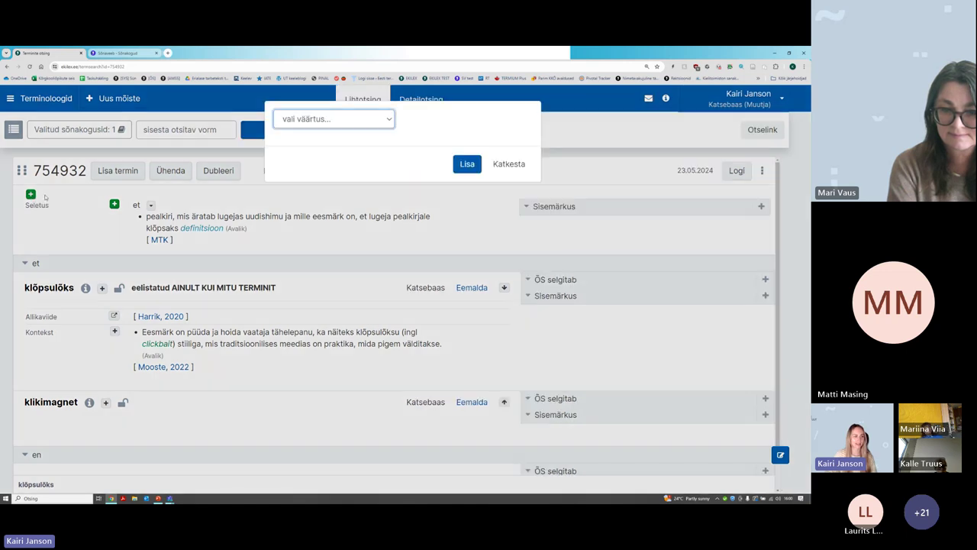
{"action": "left_click", "coordinate": [317, 120]}
{"action": "left_click", "coordinate": [315, 133]}
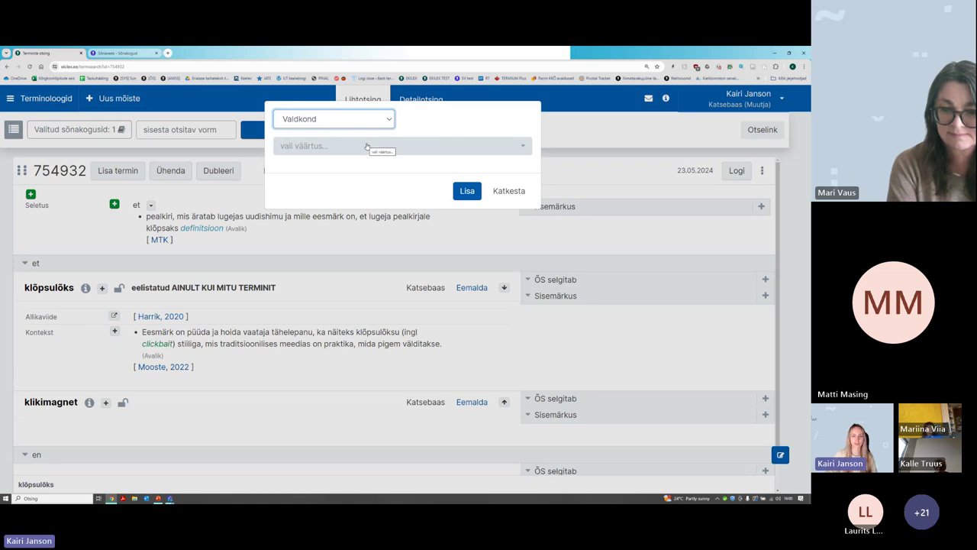
{"action": "left_click", "coordinate": [366, 146]}
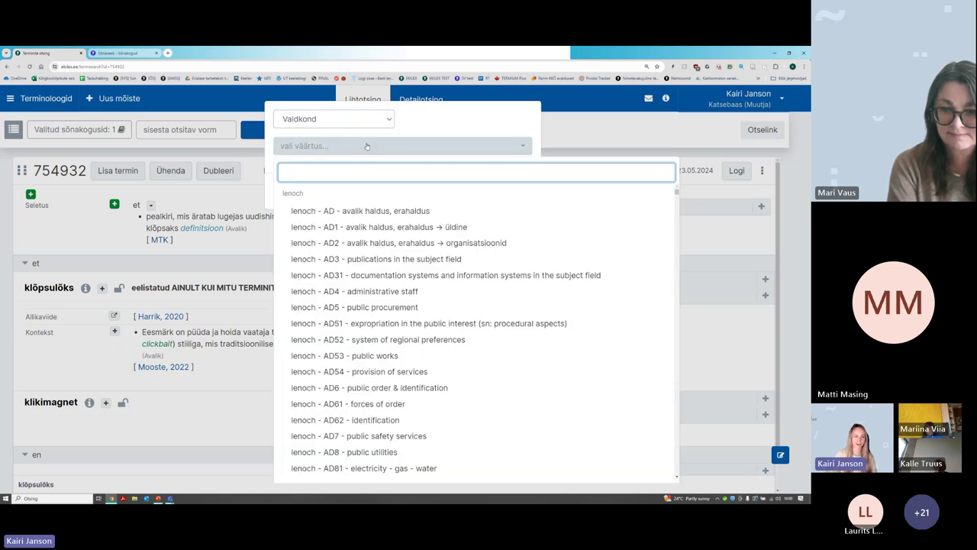
{"action": "type", "text": "new"}
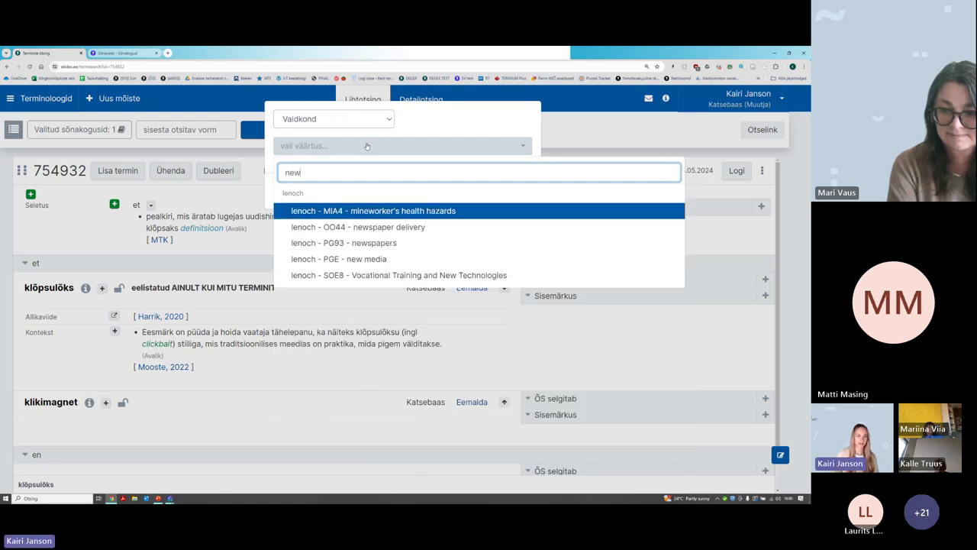
{"action": "left_click", "coordinate": [372, 259]}
{"action": "left_click", "coordinate": [462, 192]}
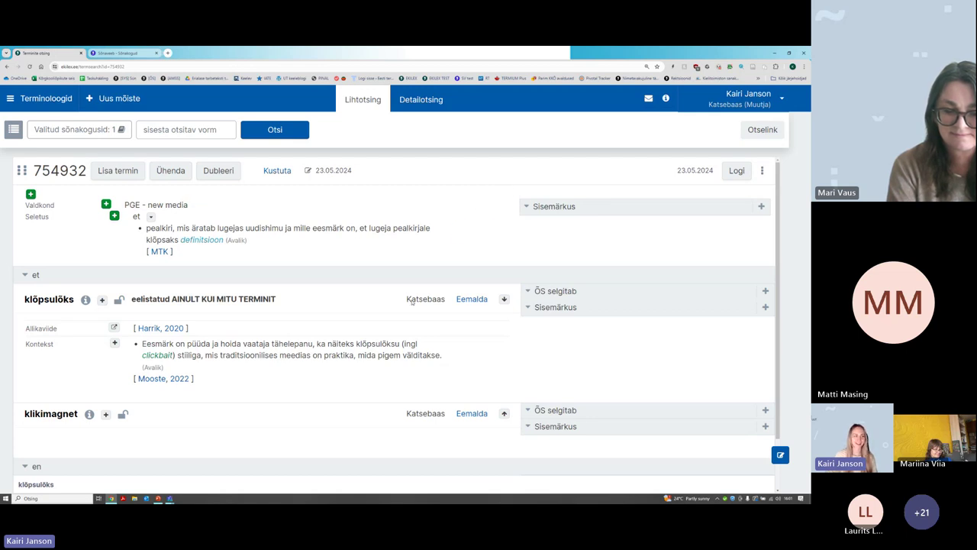
Start a fresh Terminoloogid search and choose its sõnakogud: select them all, clear the selection and apply only Katsebaas (kce)
{"action": "left_click", "coordinate": [39, 97]}
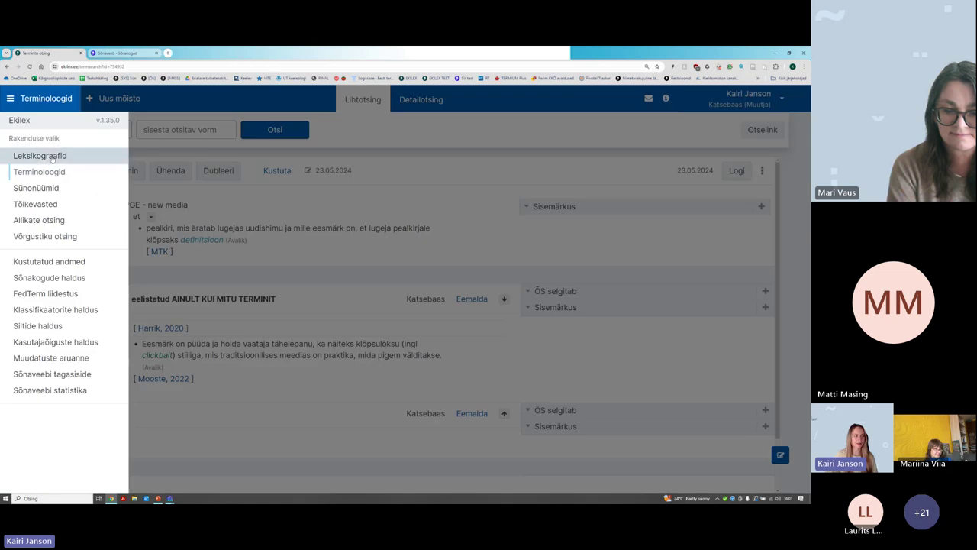
{"action": "left_click", "coordinate": [55, 172]}
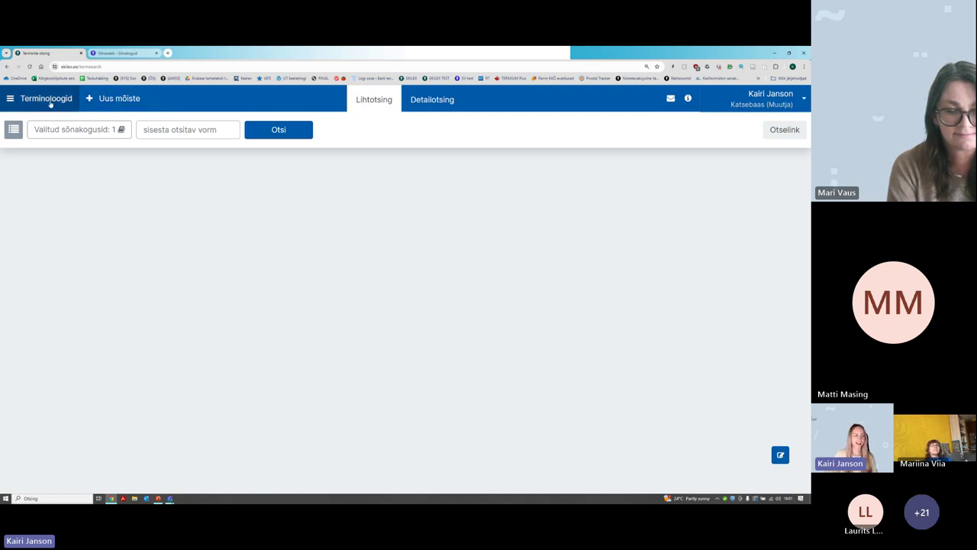
{"action": "left_click", "coordinate": [111, 136]}
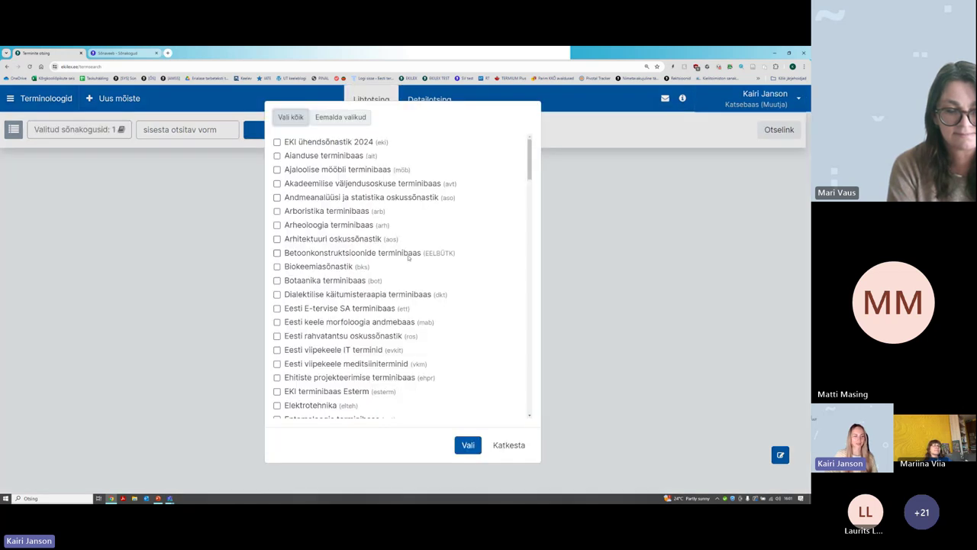
{"action": "scroll", "coordinate": [387, 296], "scroll_direction": "down", "scroll_amount": 3}
{"action": "scroll", "coordinate": [387, 296], "scroll_direction": "down", "scroll_amount": 3}
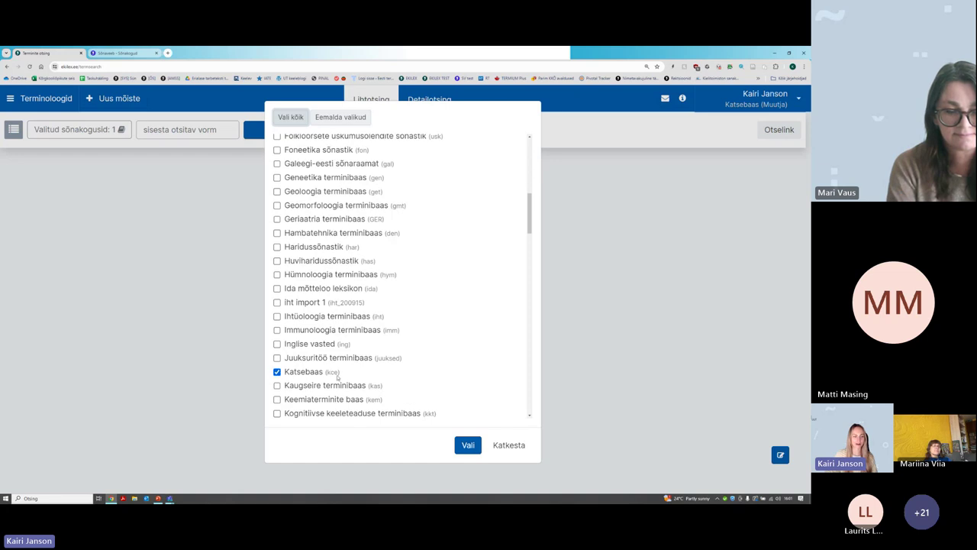
{"action": "left_click", "coordinate": [290, 117]}
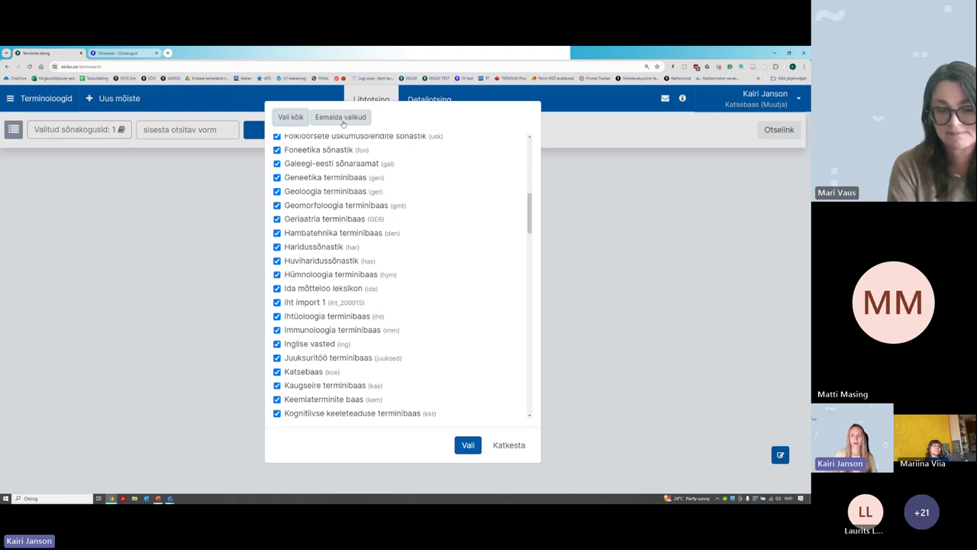
{"action": "left_click", "coordinate": [342, 122]}
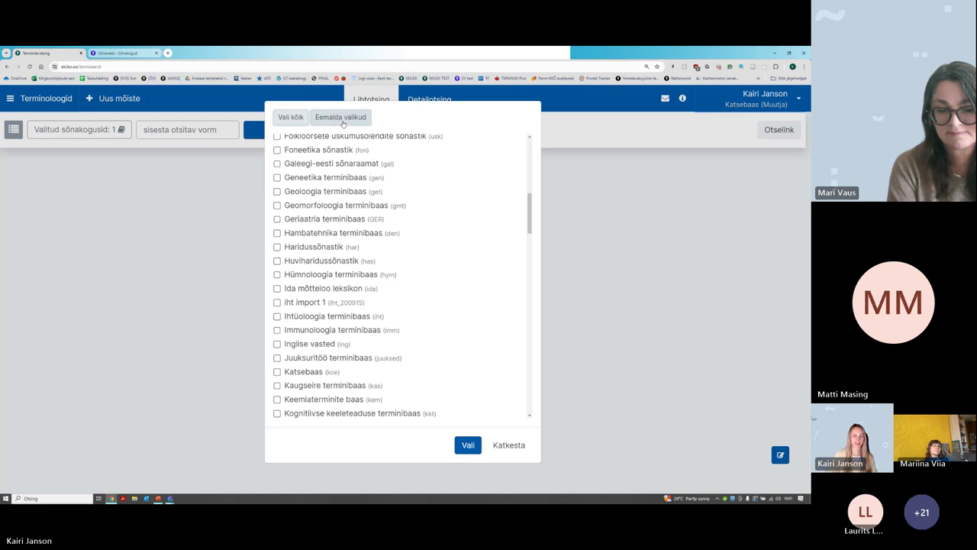
{"action": "left_click", "coordinate": [290, 373]}
{"action": "left_click", "coordinate": [466, 445]}
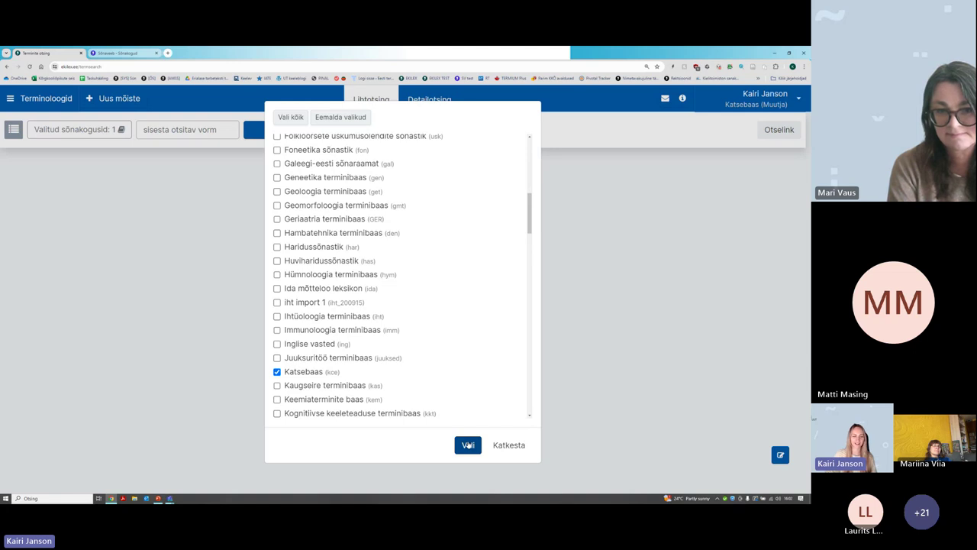
{"action": "left_click", "coordinate": [468, 444]}
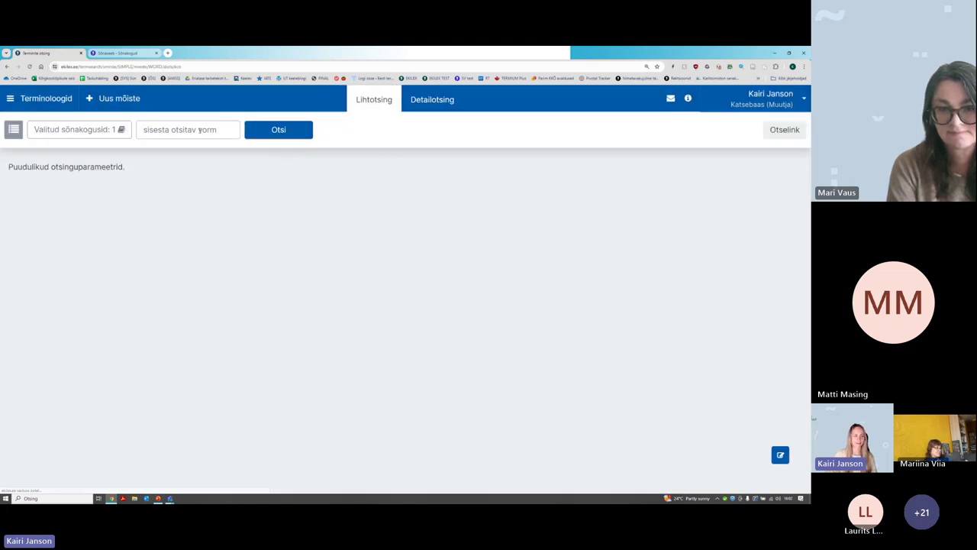
Search the selected sõnakogu for the term klõpsulõks
{"action": "left_click", "coordinate": [200, 131]}
{"action": "type", "text": "k"}
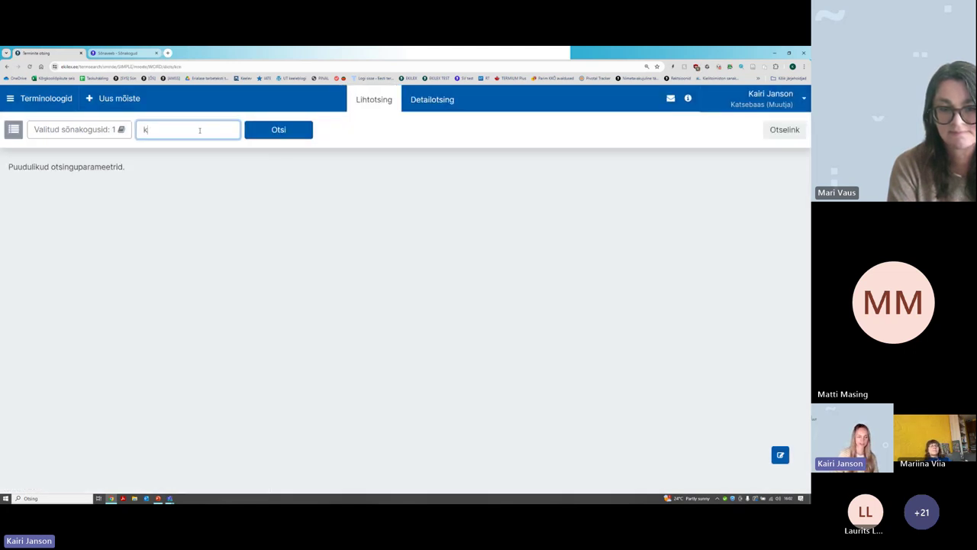
{"action": "type", "text": "lõpsulõks"}
{"action": "key", "text": "Return"}
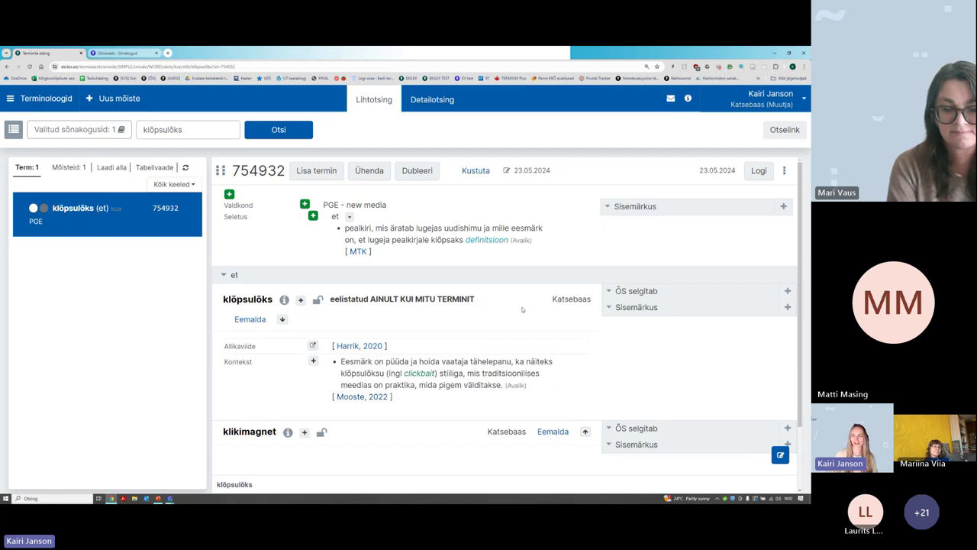
Remove the Estonian term klikimagnet from the klõpsulõks concept and confirm the deletion
{"action": "scroll", "coordinate": [338, 474], "scroll_direction": "down", "scroll_amount": 2}
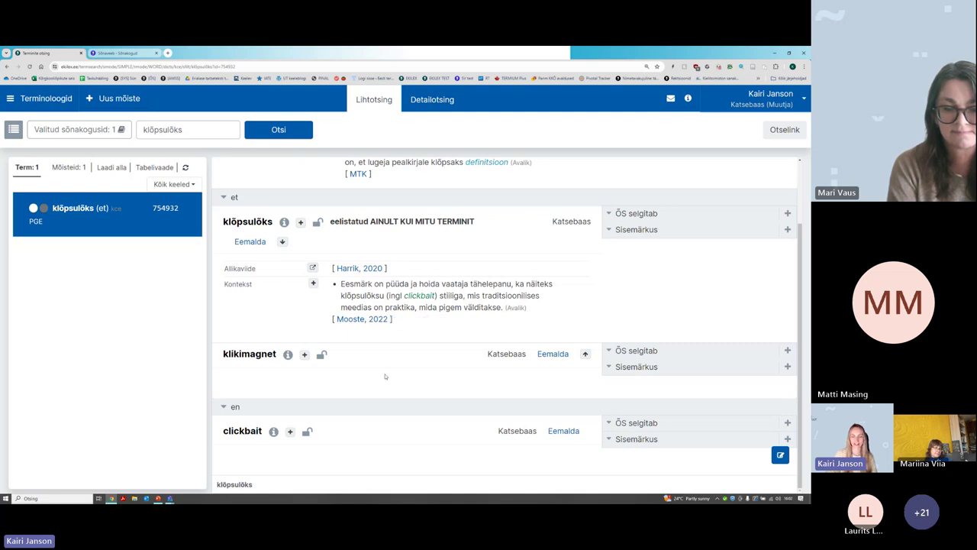
{"action": "scroll", "coordinate": [564, 342], "scroll_direction": "up", "scroll_amount": 1}
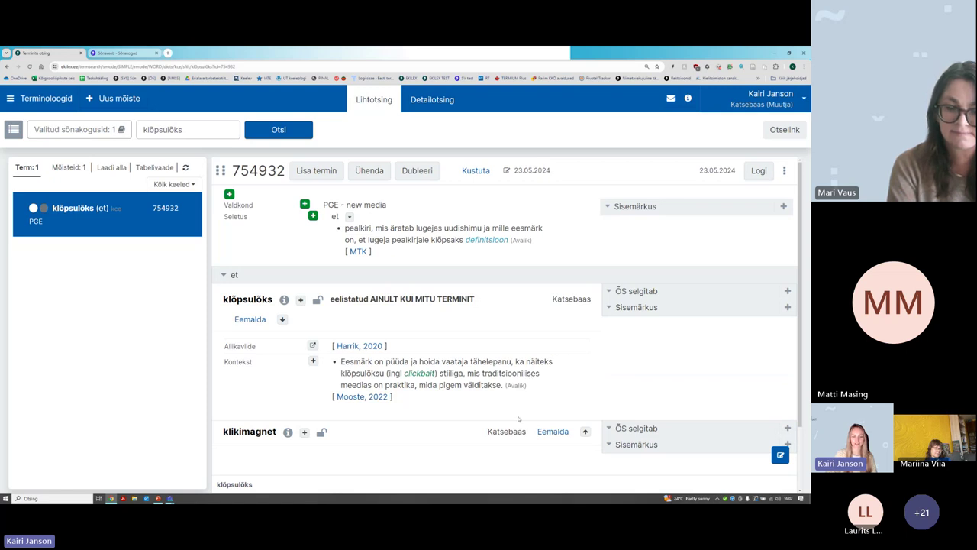
{"action": "scroll", "coordinate": [518, 419], "scroll_direction": "down", "scroll_amount": 1}
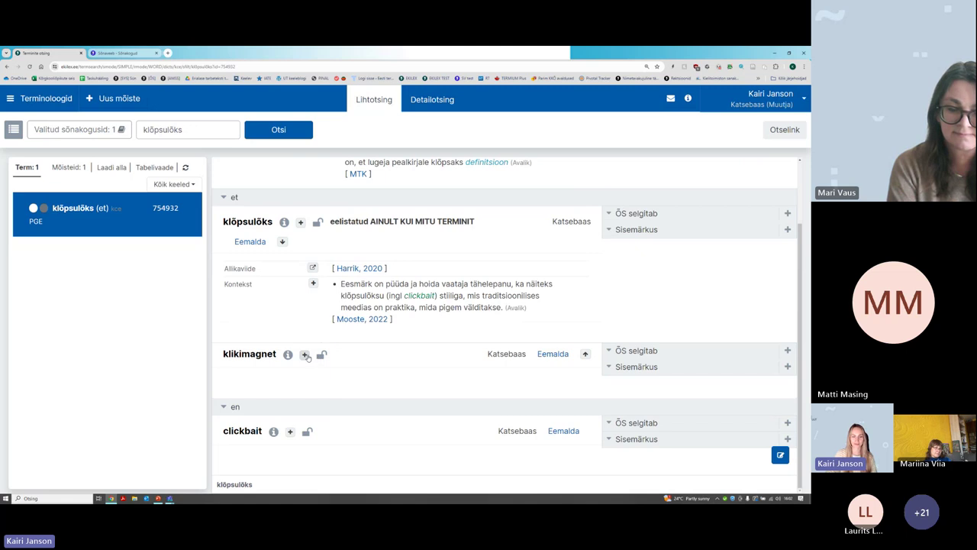
{"action": "left_click", "coordinate": [555, 354]}
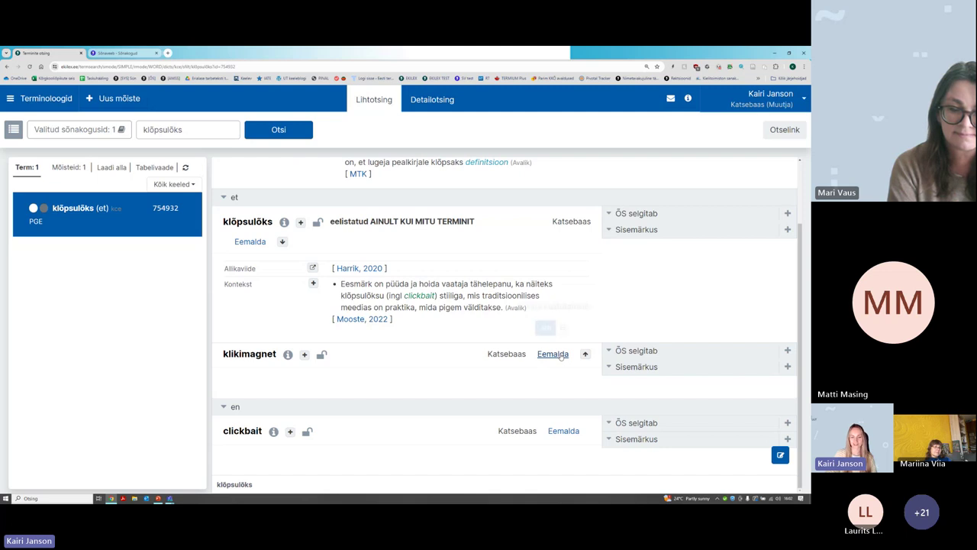
{"action": "left_click", "coordinate": [547, 330]}
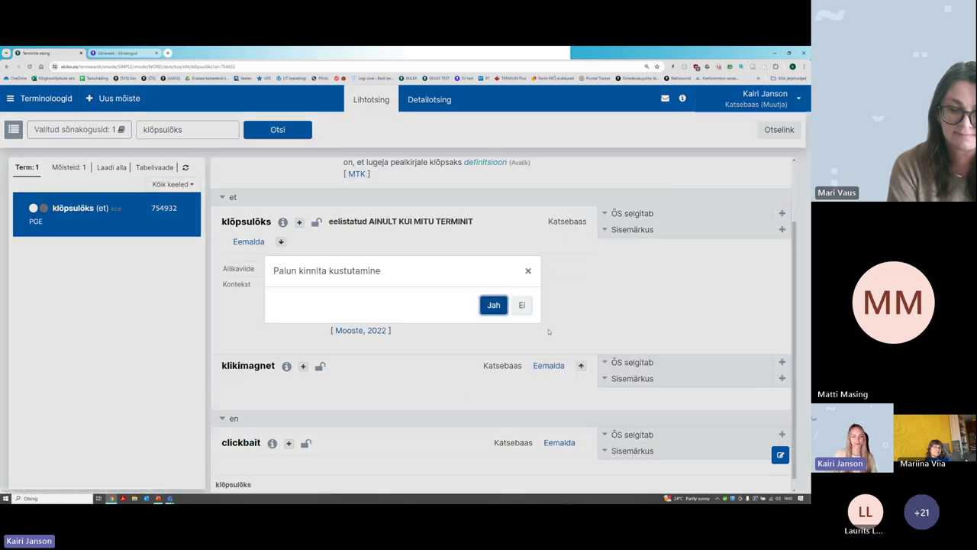
{"action": "left_click", "coordinate": [493, 305]}
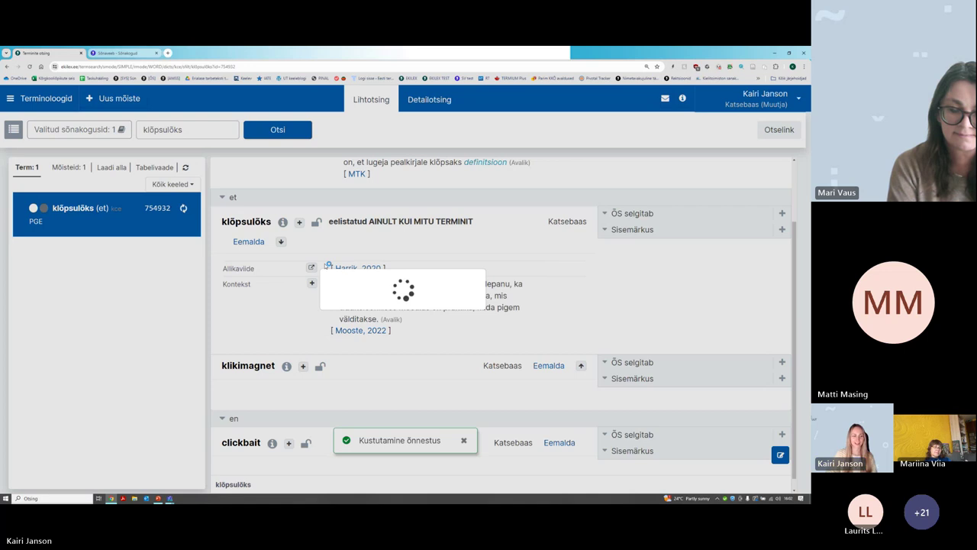